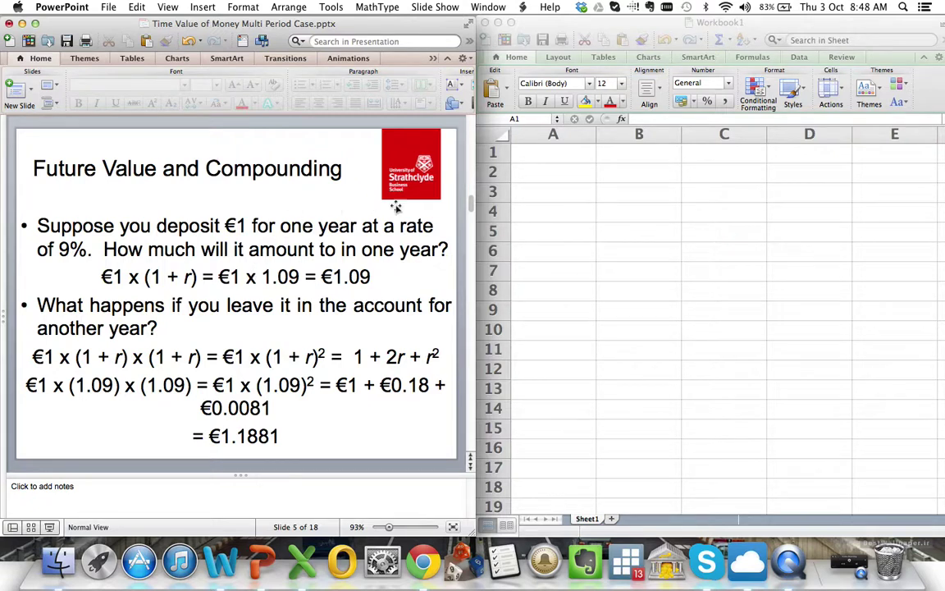
Step: Enter the column headers Time in A1 and Value in B1
{"action": "left_click", "coordinate": [563, 164]}
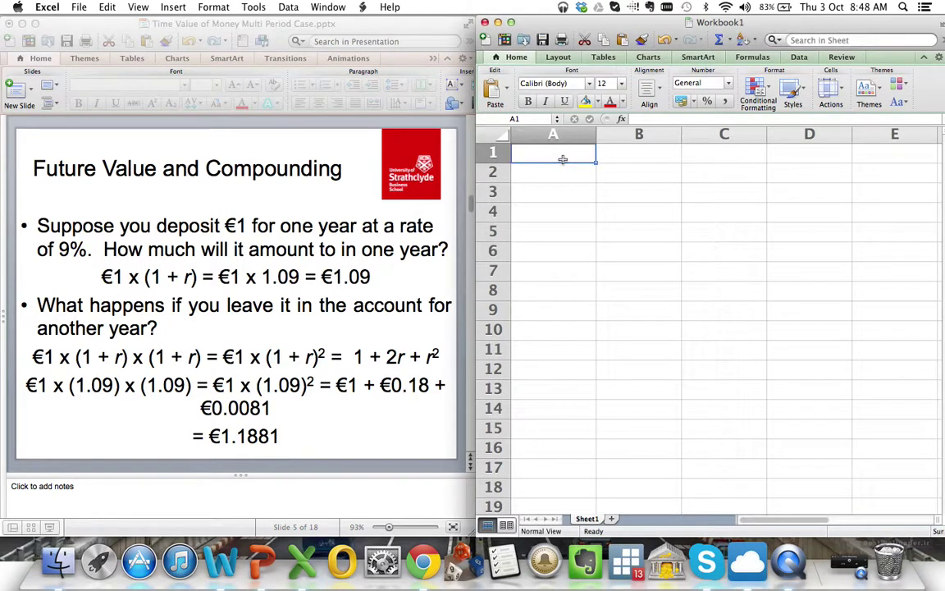
{"action": "type", "text": "Time"}
{"action": "key", "text": "Tab"}
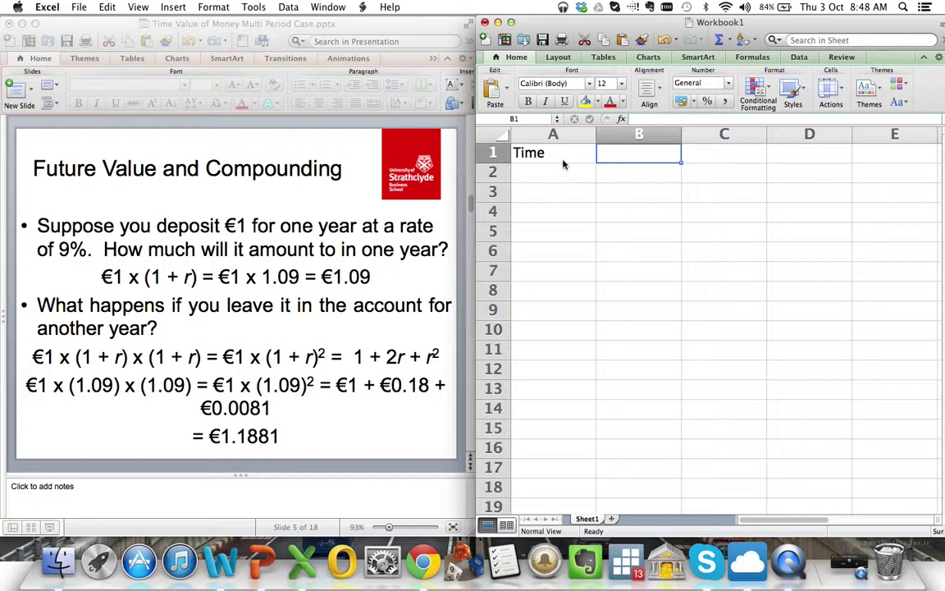
{"action": "type", "text": "Cash"}
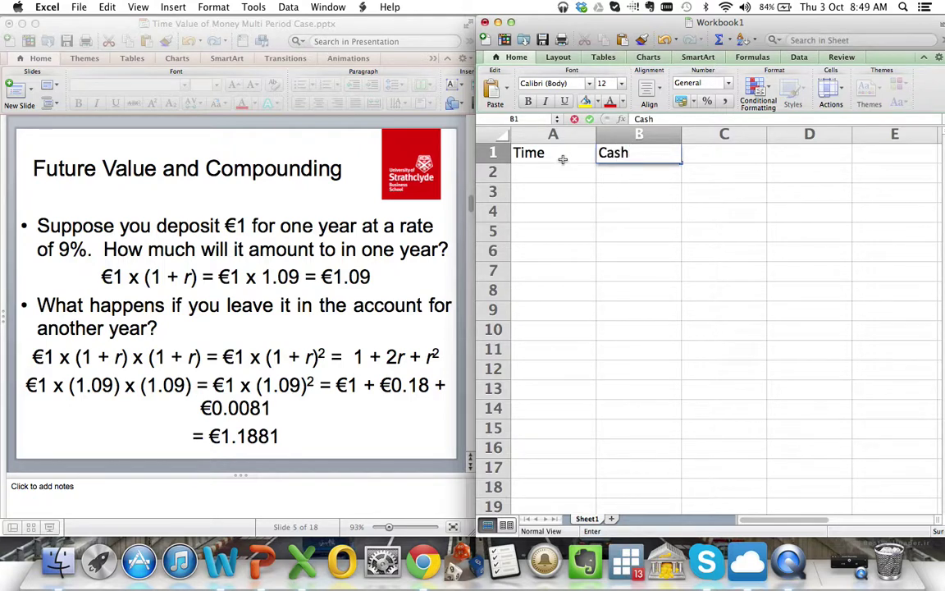
{"action": "key", "text": "BackSpace"}
{"action": "key", "text": "BackSpace"}
{"action": "key", "text": "BackSpace"}
{"action": "key", "text": "BackSpace"}
{"action": "type", "text": "Value"}
{"action": "key", "text": "Return"}
Step: List the time periods 0 to 10 in A2:A12, entering 0 to 3 and extending the series
{"action": "left_click", "coordinate": [563, 164]}
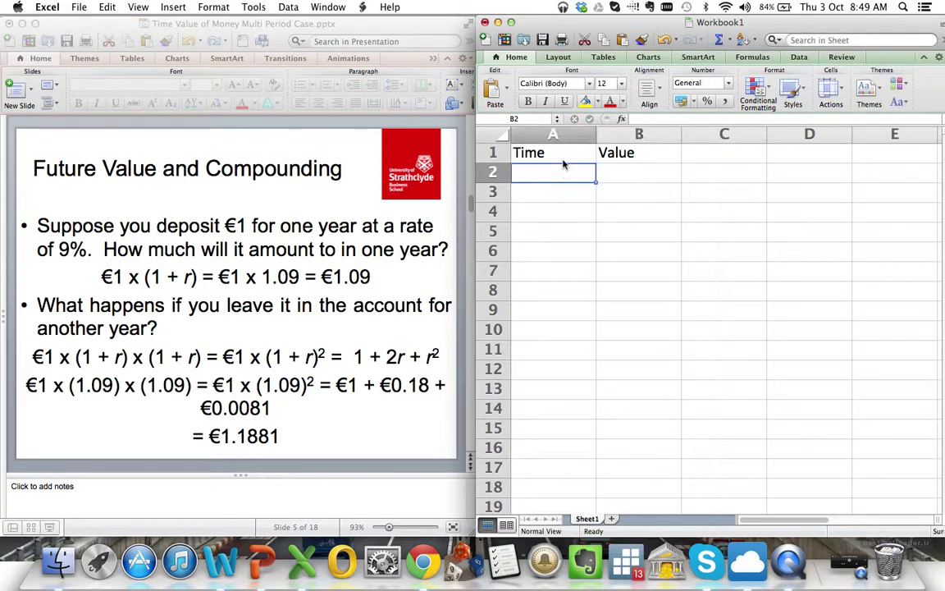
{"action": "type", "text": "0"}
{"action": "key", "text": "Return"}
{"action": "type", "text": "1"}
{"action": "key", "text": "Return"}
{"action": "type", "text": "2"}
{"action": "key", "text": "Return"}
{"action": "type", "text": "3"}
{"action": "key", "text": "Return"}
{"action": "left_click_drag", "start_coordinate": [561, 169], "coordinate": [601, 343]}
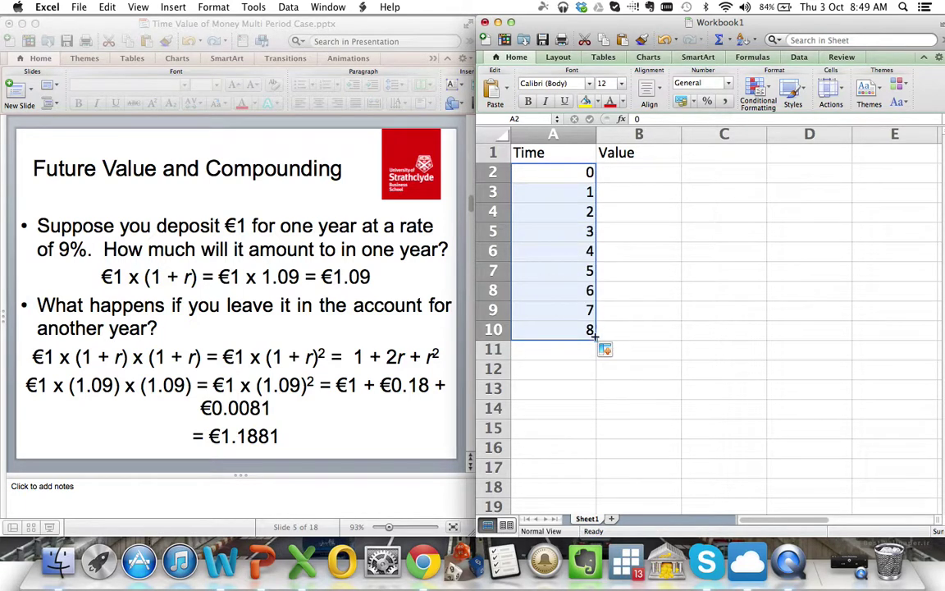
{"action": "left_click_drag", "start_coordinate": [596, 340], "coordinate": [593, 371]}
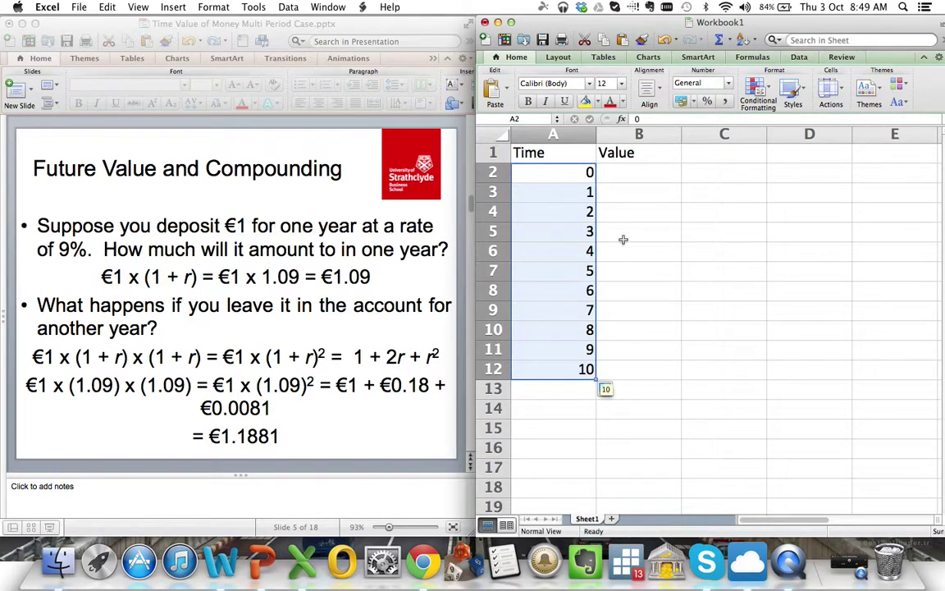
Step: Enter 1 in B2 as the value at time 0
{"action": "left_click", "coordinate": [624, 175]}
{"action": "type", "text": "1"}
{"action": "key", "text": "Return"}
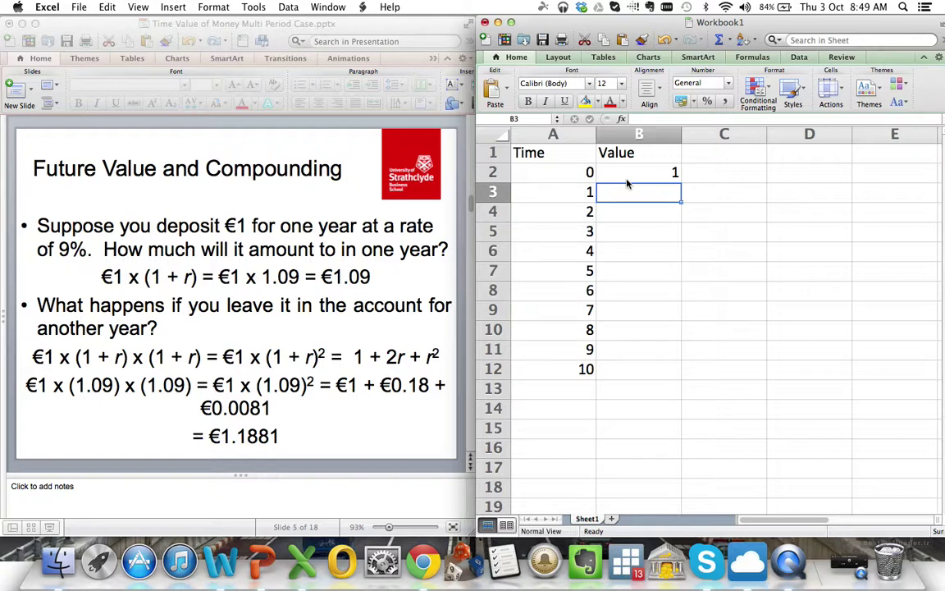
Step: Enter the interest rate label r in D1 and the rate 9% in D2
{"action": "key", "text": "Up"}
{"action": "key", "text": "Right"}
{"action": "key", "text": "Up"}
{"action": "key", "text": "Right"}
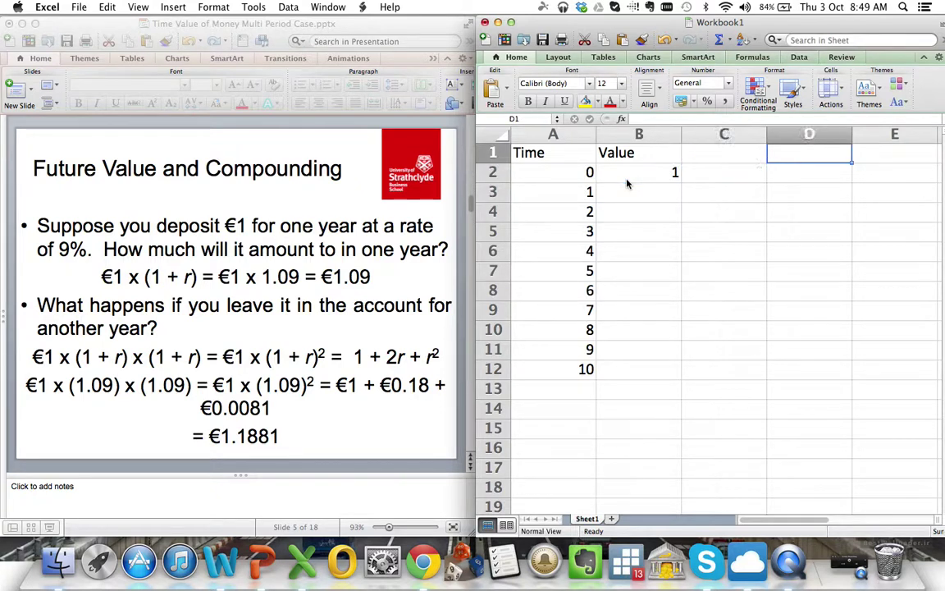
{"action": "type", "text": "r"}
{"action": "key", "text": "Return"}
{"action": "type", "text": "9%"}
{"action": "key", "text": "Return"}
Step: Right-align the r header in D1 and the Time and Value headers in A1:B1
{"action": "left_click", "coordinate": [796, 150]}
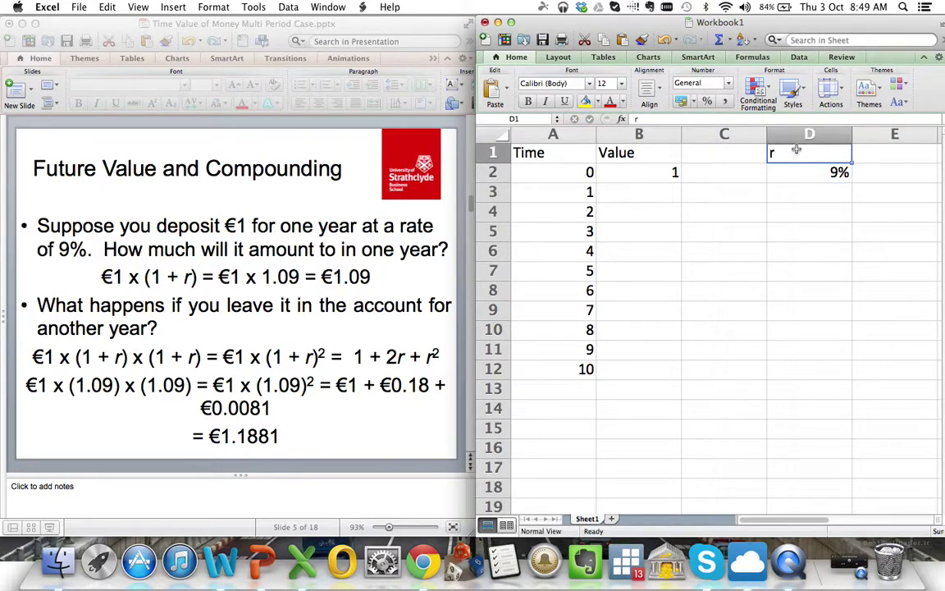
{"action": "left_click", "coordinate": [647, 89]}
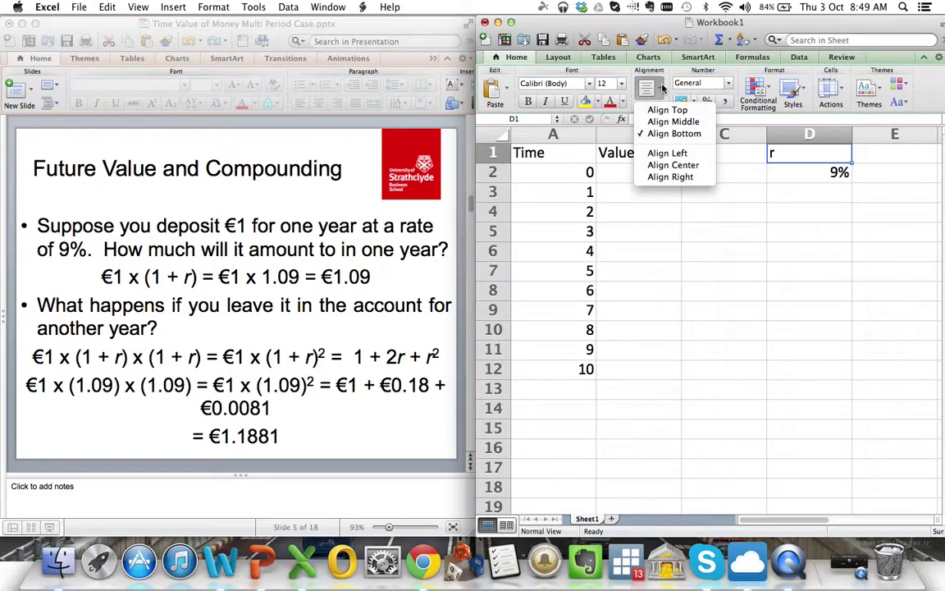
{"action": "left_click", "coordinate": [670, 176]}
{"action": "left_click_drag", "start_coordinate": [535, 152], "coordinate": [632, 152]}
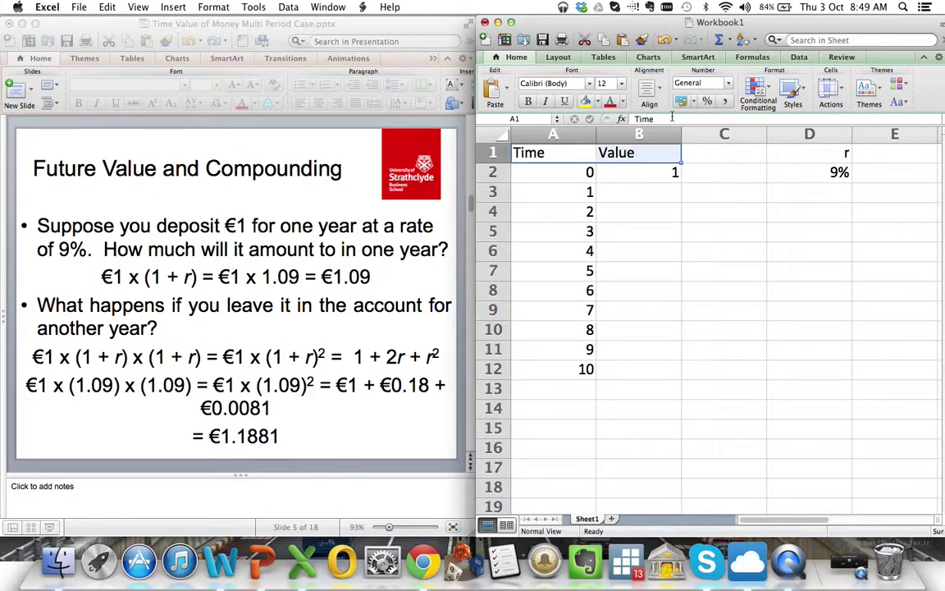
{"action": "left_click", "coordinate": [655, 97]}
{"action": "left_click", "coordinate": [657, 176]}
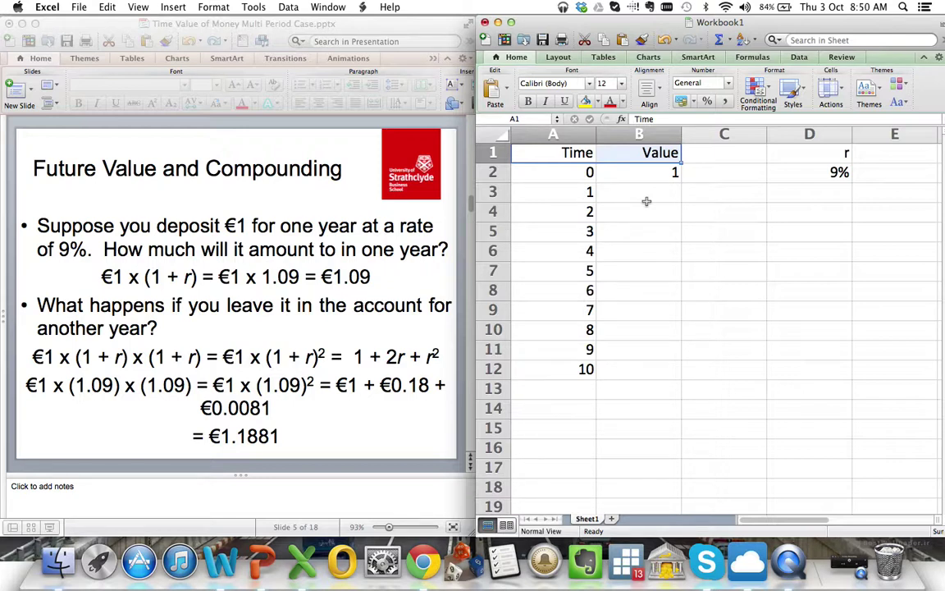
Step: Enter the compounding formula =B2*(1+$D$2) in B3, with an absolute reference to the rate
{"action": "key", "text": "Down"}
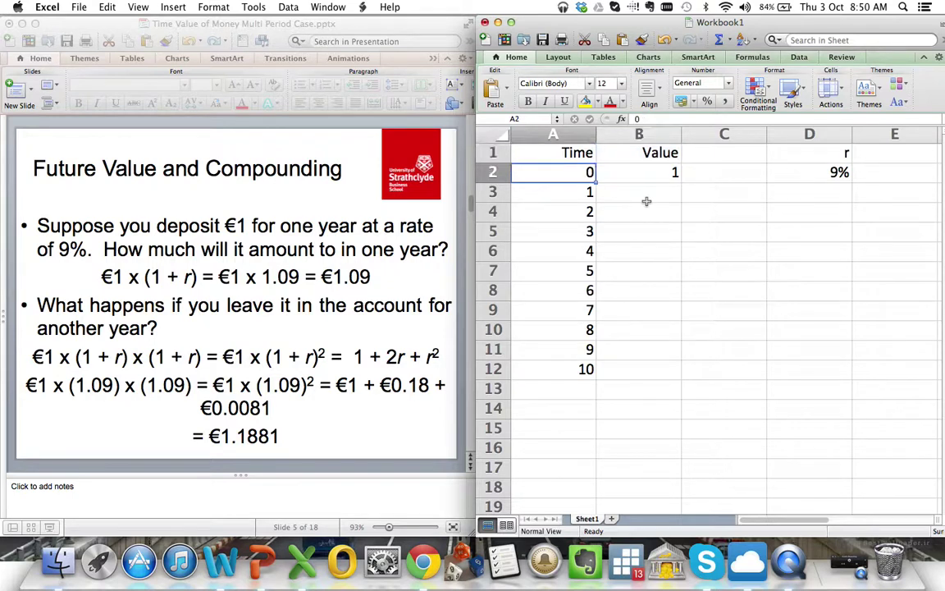
{"action": "key", "text": "Right"}
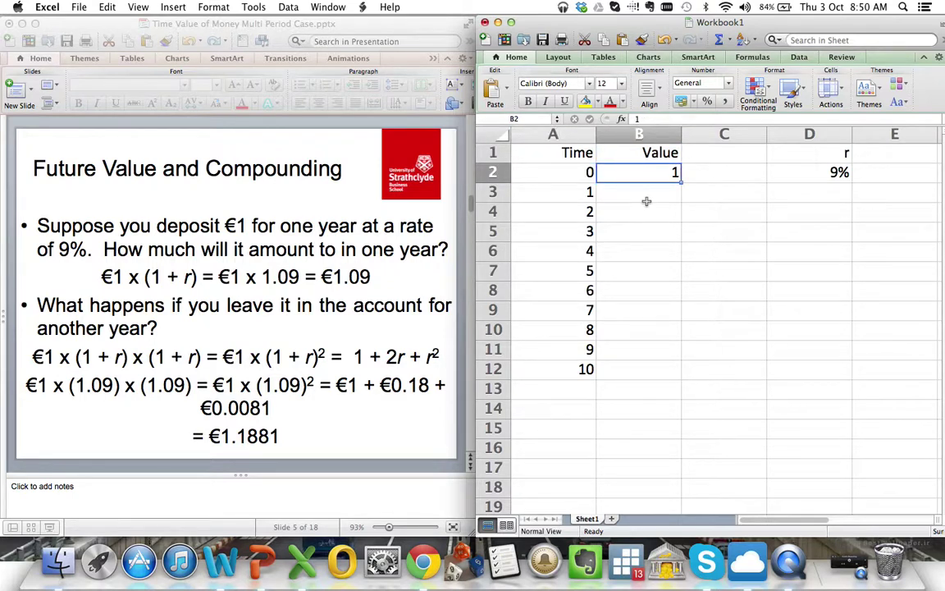
{"action": "key", "text": "Return"}
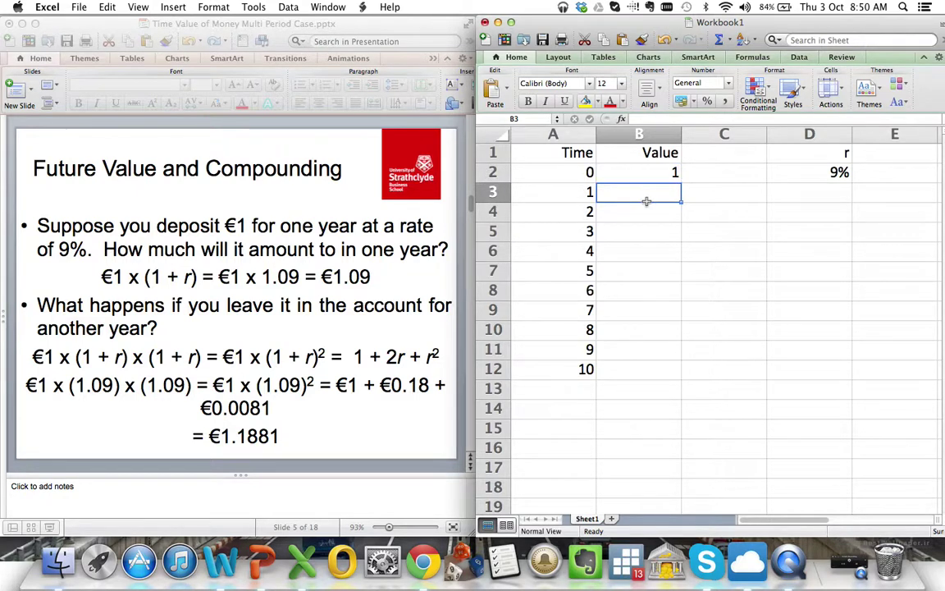
{"action": "type", "text": "=B2"}
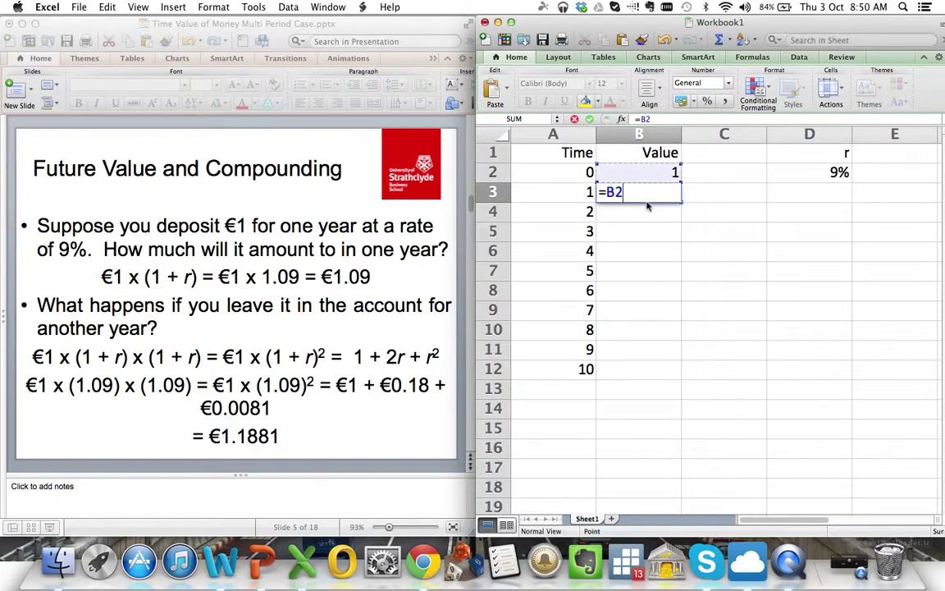
{"action": "type", "text": "*(1+"}
{"action": "key", "text": "Right"}
{"action": "key", "text": "Right"}
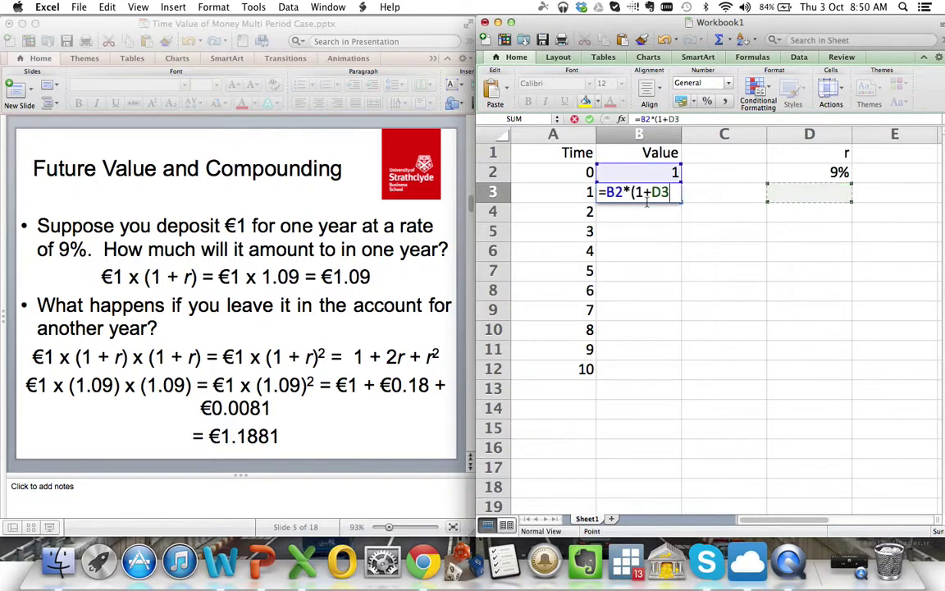
{"action": "key", "text": "Up"}
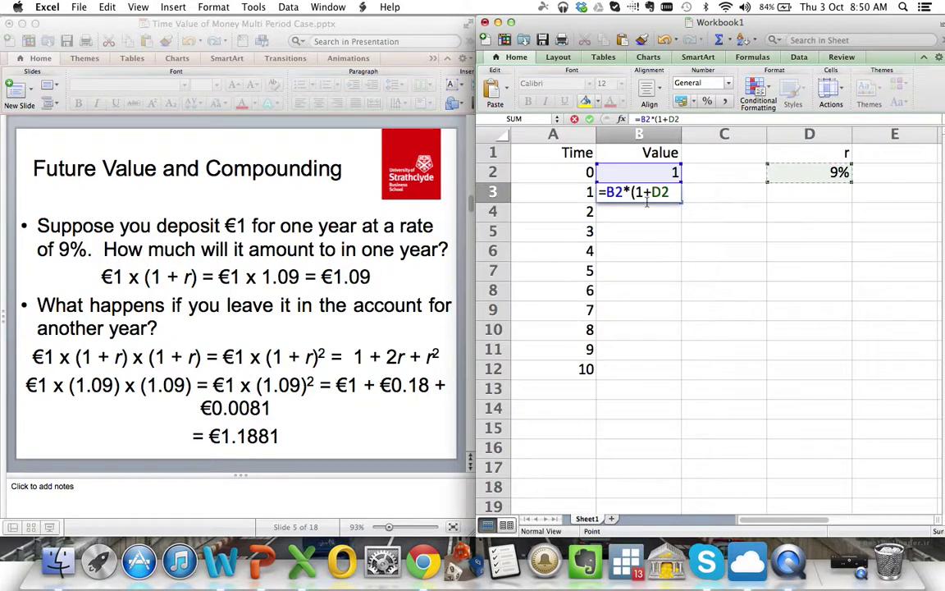
{"action": "key", "text": "super+t"}
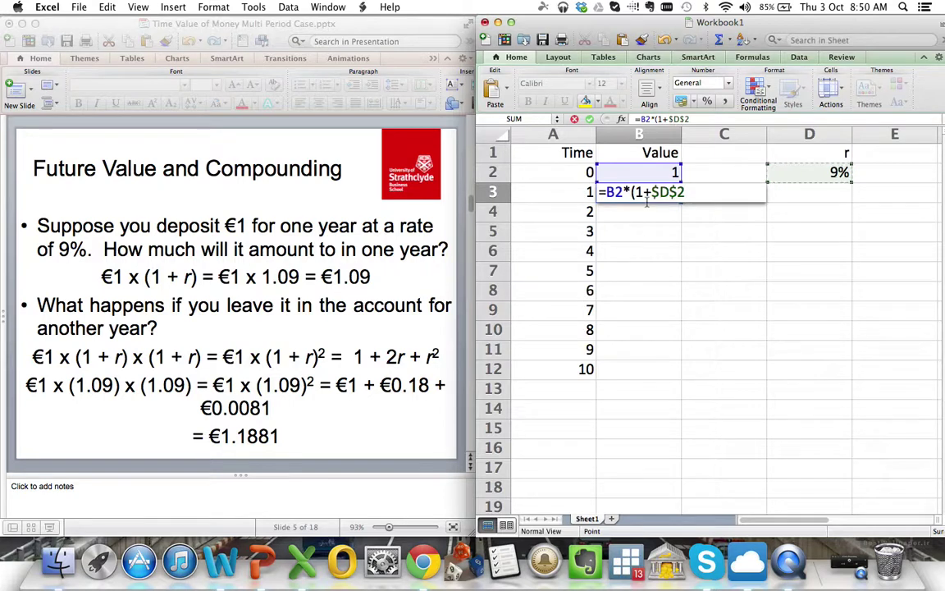
{"action": "type", "text": ")"}
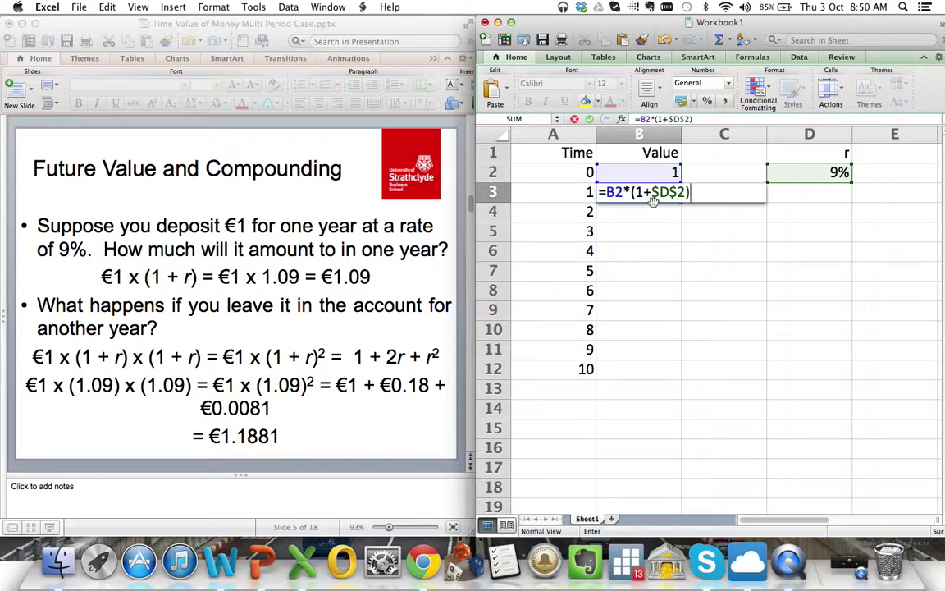
{"action": "key", "text": "Return"}
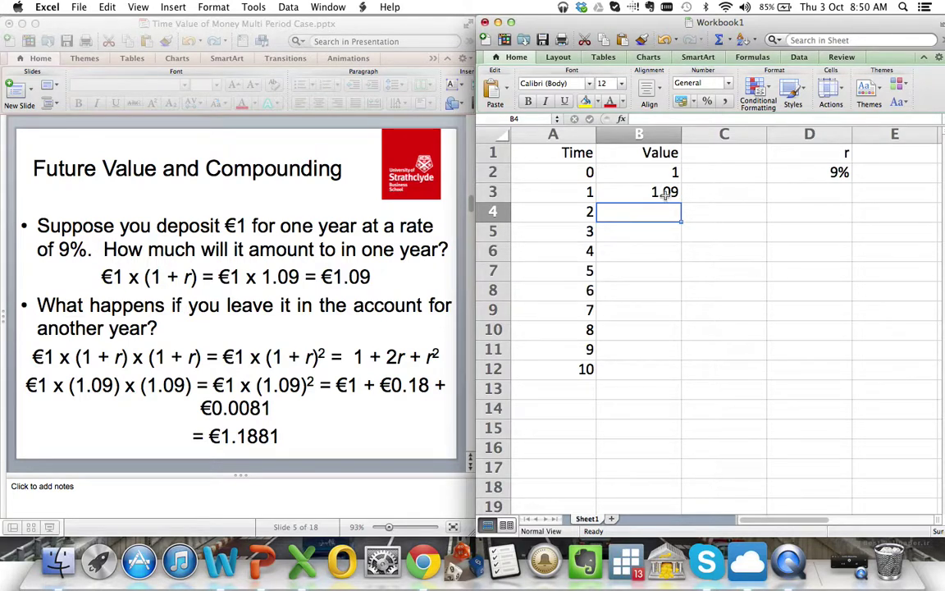
Step: Label the time 1 value with the text PV(1+r) in C3
{"action": "left_click", "coordinate": [717, 173]}
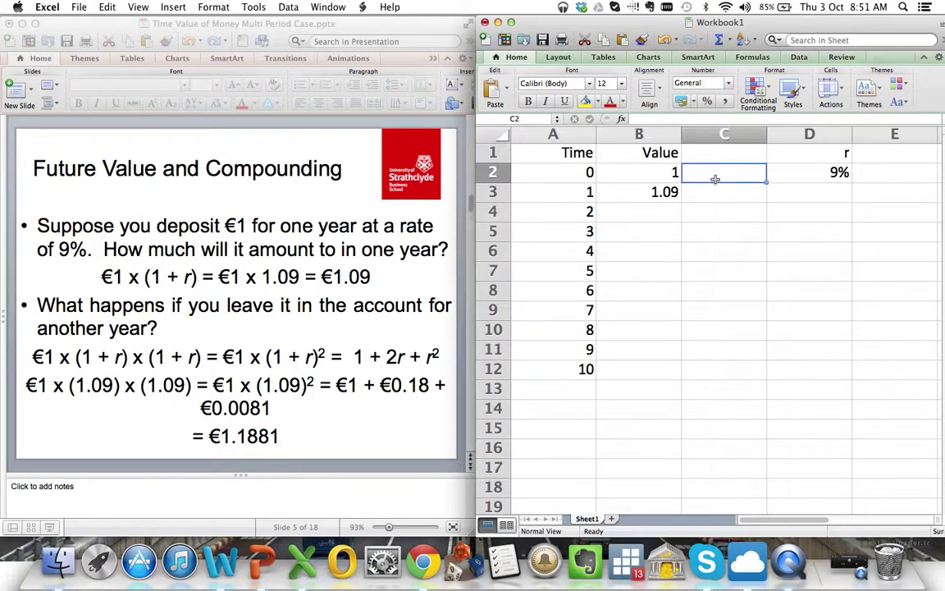
{"action": "left_click", "coordinate": [718, 196]}
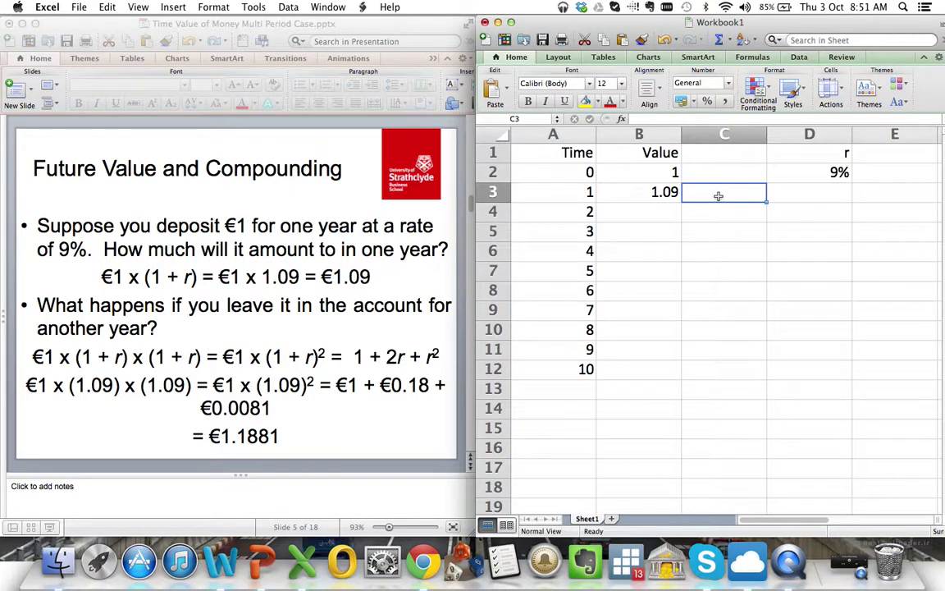
{"action": "type", "text": "PV(1+r)"}
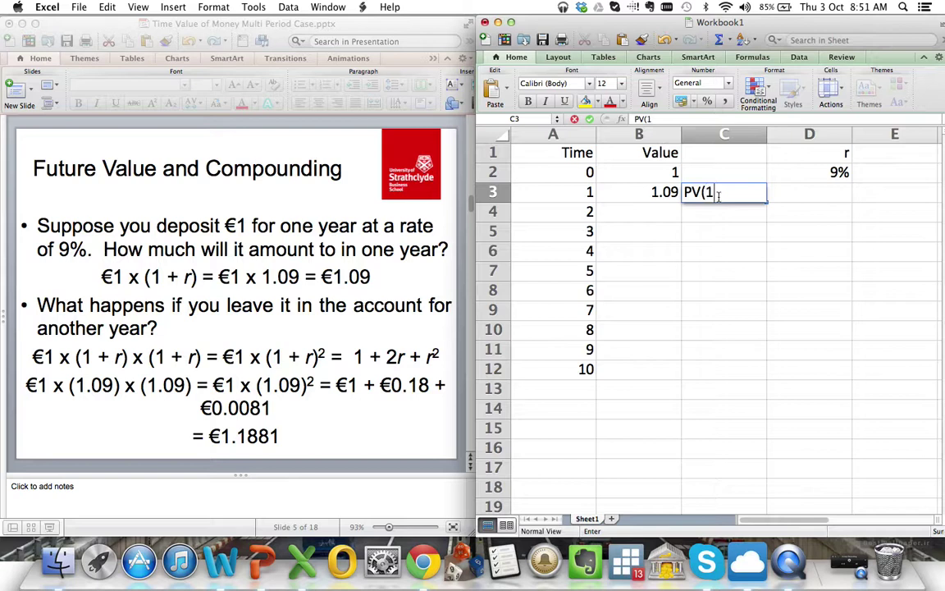
{"action": "left_click", "coordinate": [659, 216]}
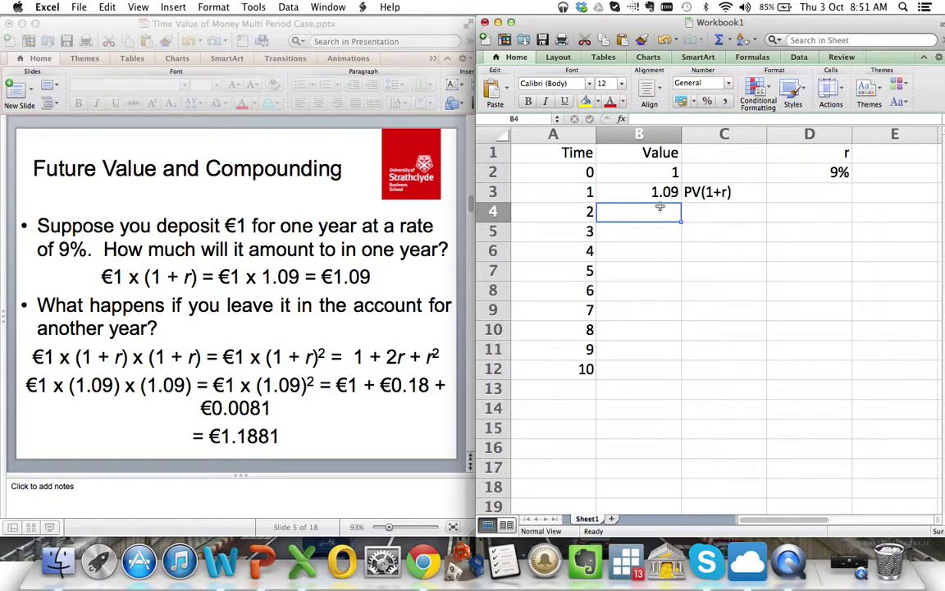
Step: Copy the B3 formula down to B4 and write the label PV(1+r)(1+r) in C4
{"action": "left_click", "coordinate": [671, 195]}
{"action": "left_click_drag", "start_coordinate": [681, 201], "coordinate": [682, 215]}
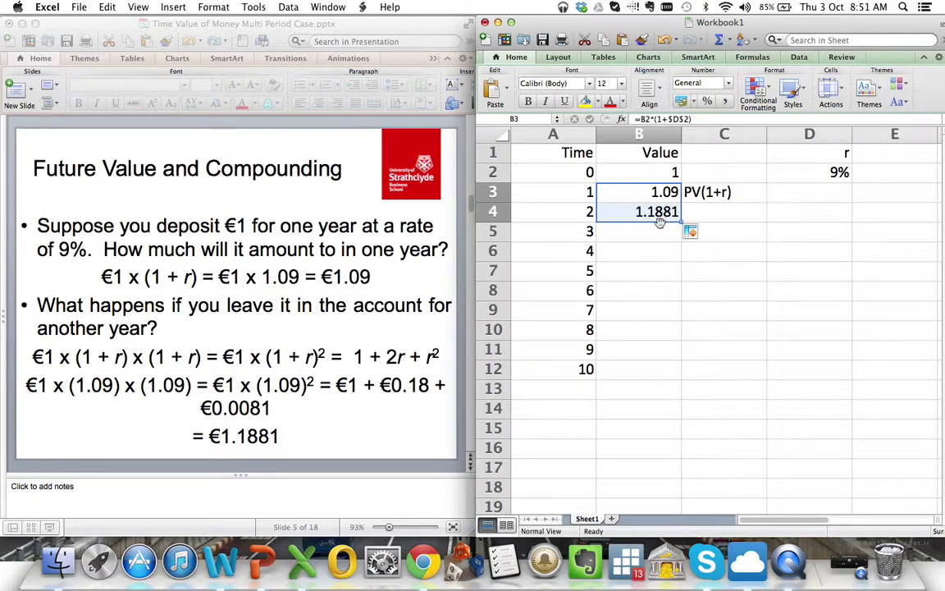
{"action": "left_click", "coordinate": [702, 215]}
{"action": "type", "text": "PV("}
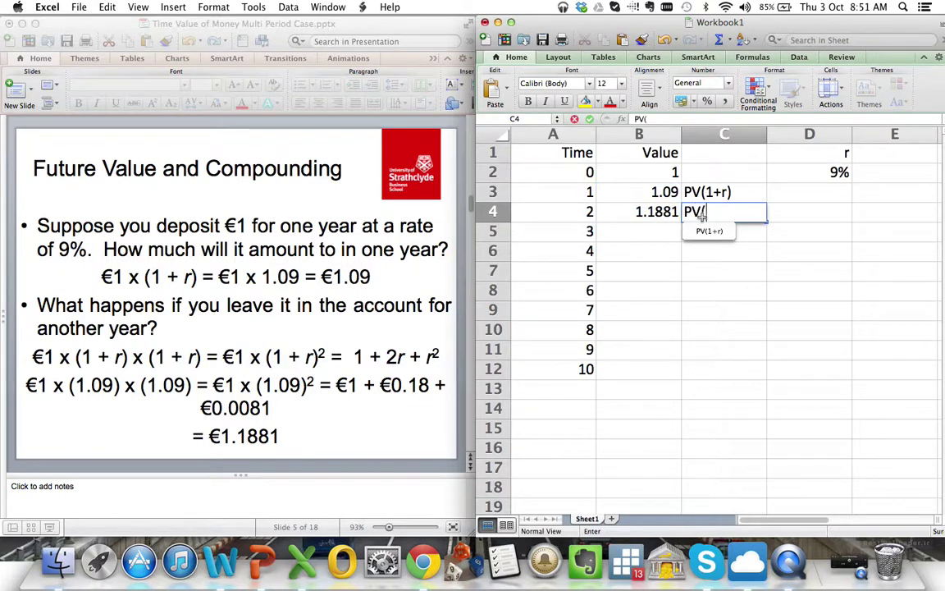
{"action": "type", "text": "1+R"}
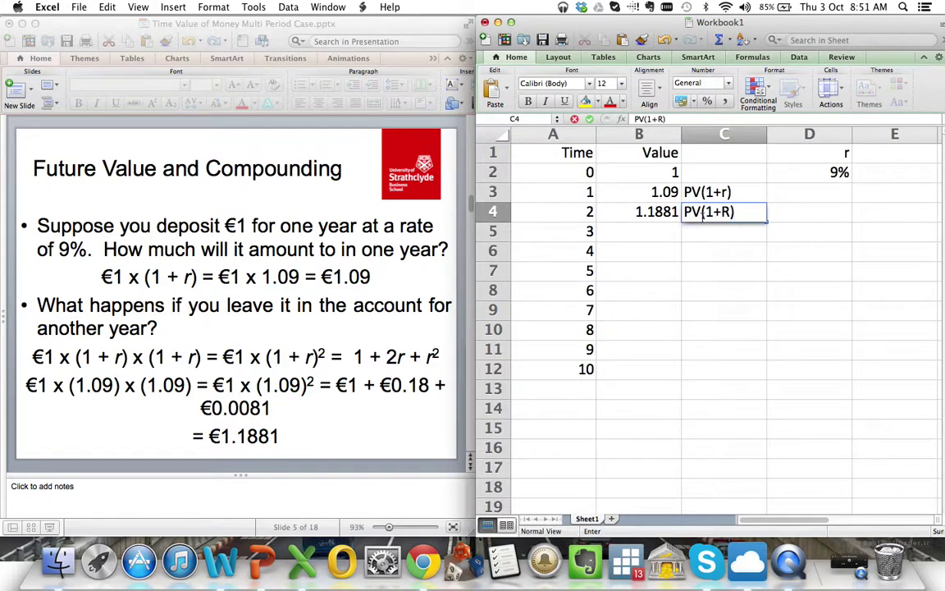
{"action": "key", "text": "BackSpace"}
{"action": "type", "text": "r)(1+r)"}
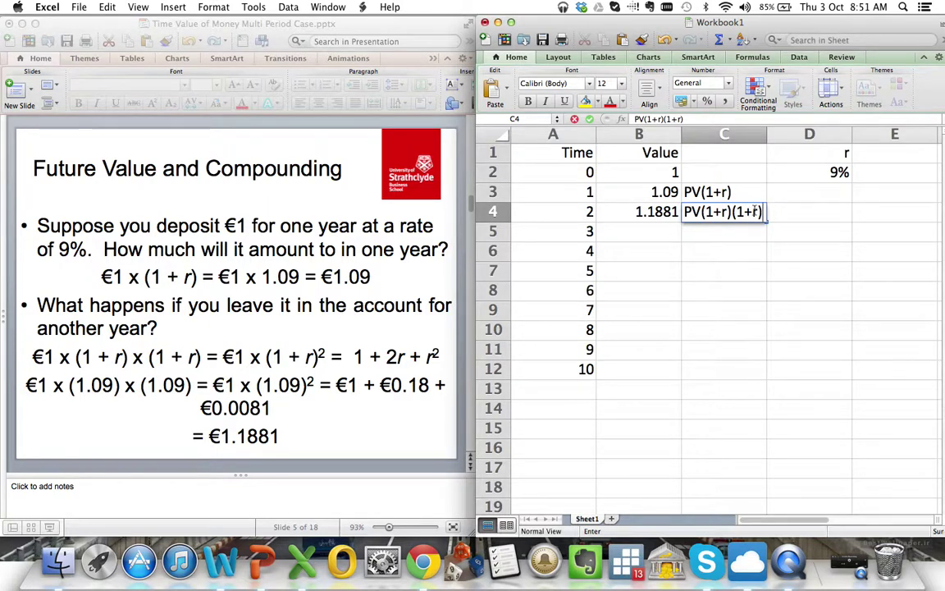
Step: Shorten the C4 label to PV(1+r)^2
{"action": "key", "text": "BackSpace"}
{"action": "key", "text": "BackSpace"}
{"action": "key", "text": "BackSpace"}
{"action": "key", "text": "BackSpace"}
{"action": "key", "text": "BackSpace"}
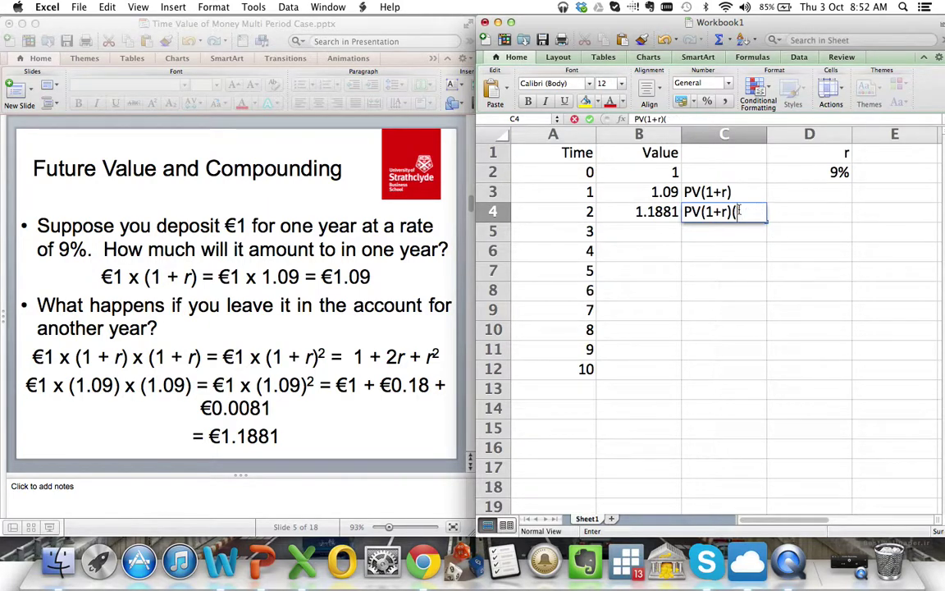
{"action": "type", "text": "^"}
{"action": "type", "text": "2"}
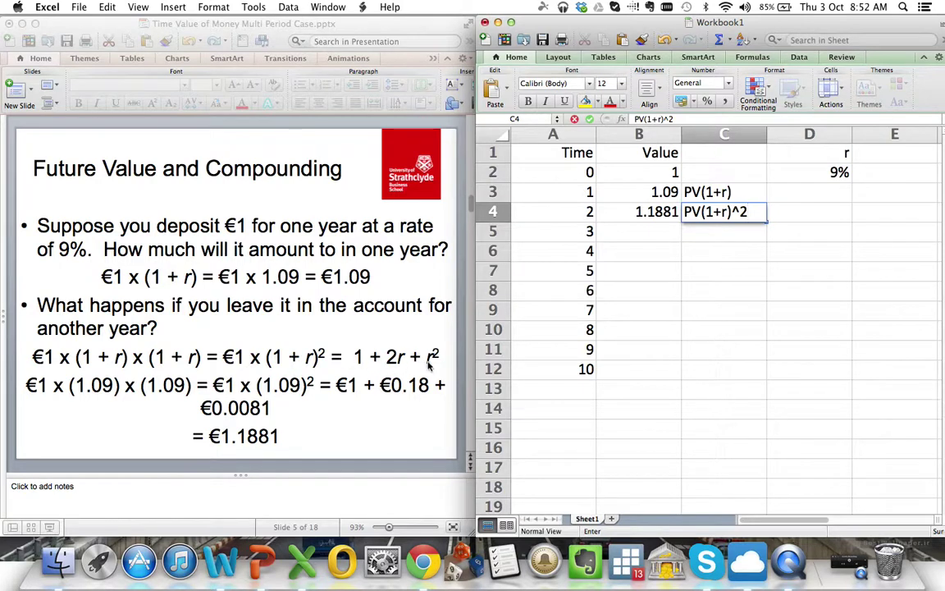
{"action": "left_click", "coordinate": [657, 231]}
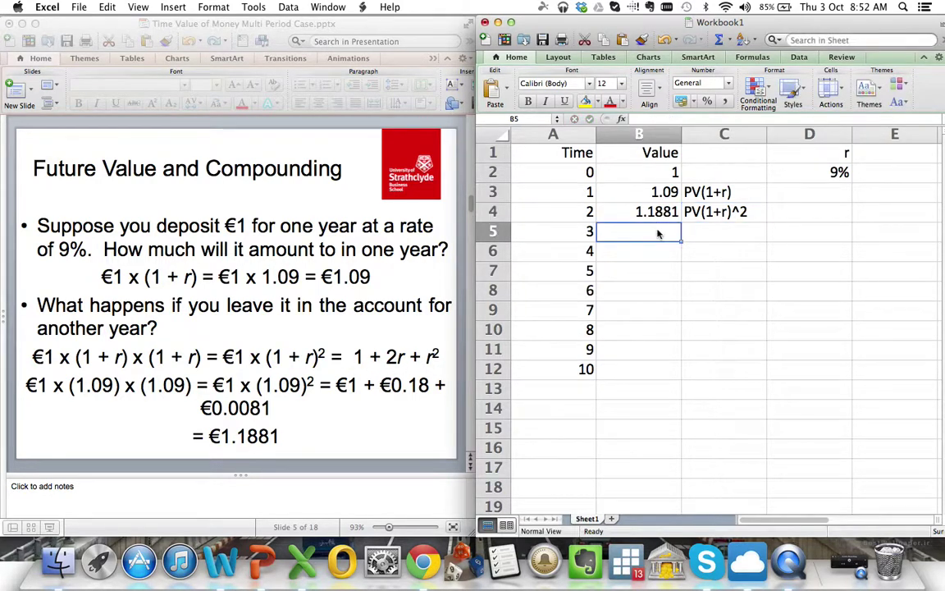
Step: Copy the compounding formula from B4 down to B5 and select C5
{"action": "left_click", "coordinate": [675, 209]}
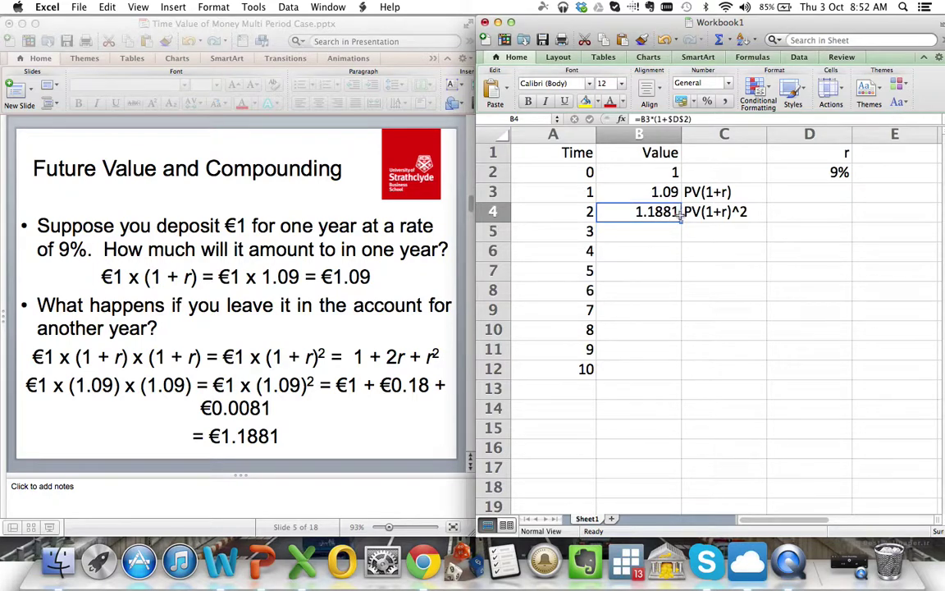
{"action": "left_click_drag", "start_coordinate": [681, 222], "coordinate": [683, 235]}
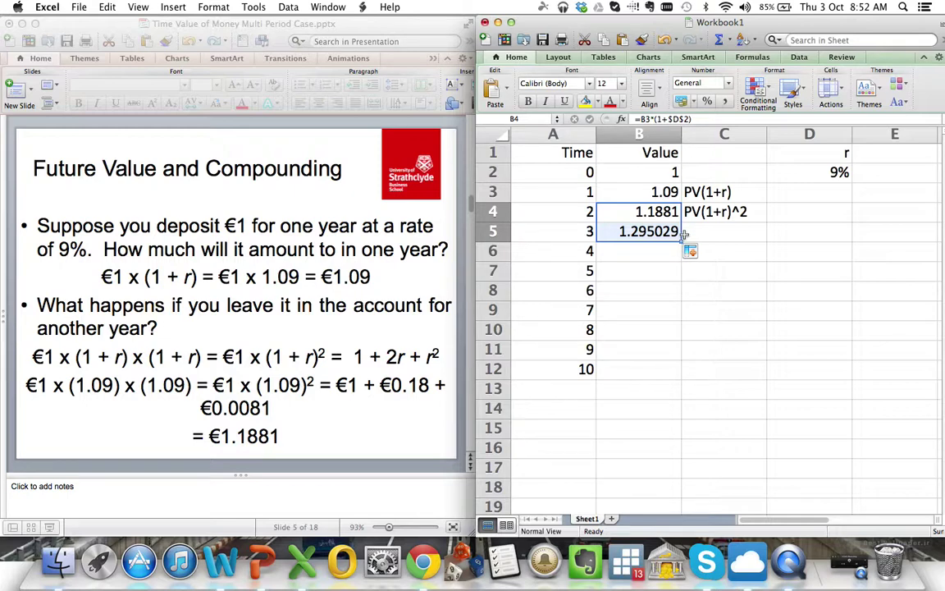
{"action": "left_click", "coordinate": [703, 237]}
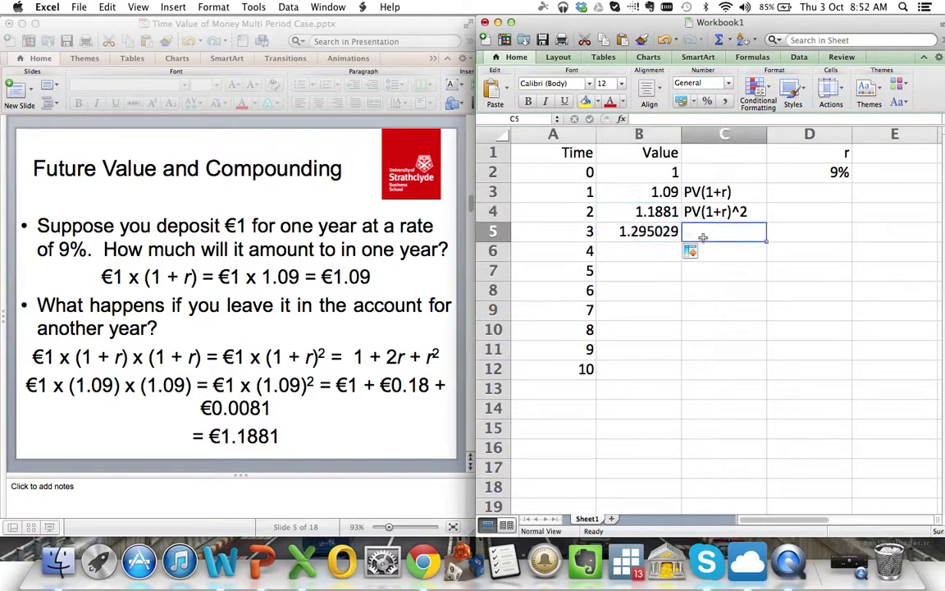
Step: Write the label PV(1+r)(1+r)(1+r) in C5 and shorten it to PV(1+r)^3
{"action": "type", "text": "PV("}
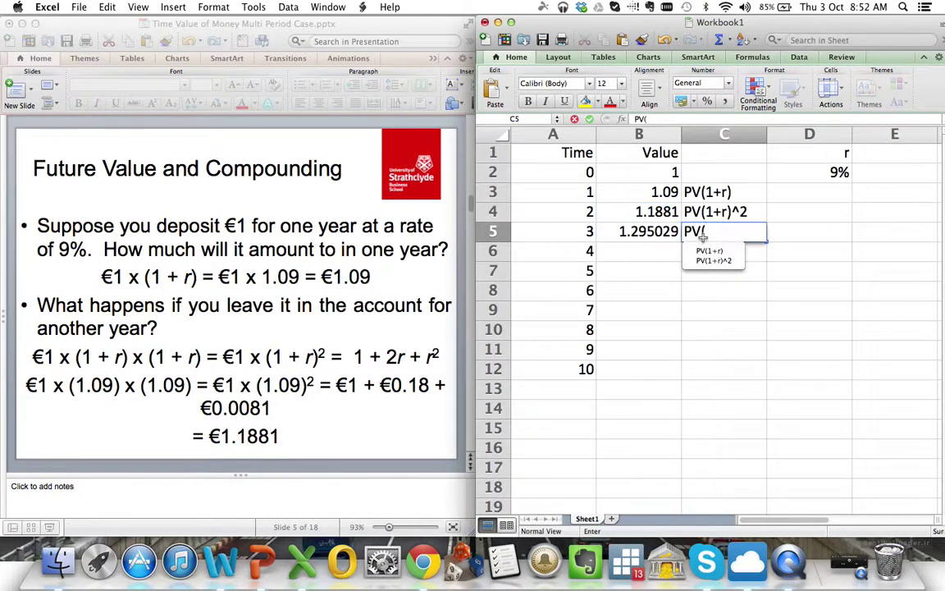
{"action": "type", "text": "1+r)(1+r)(1+r)"}
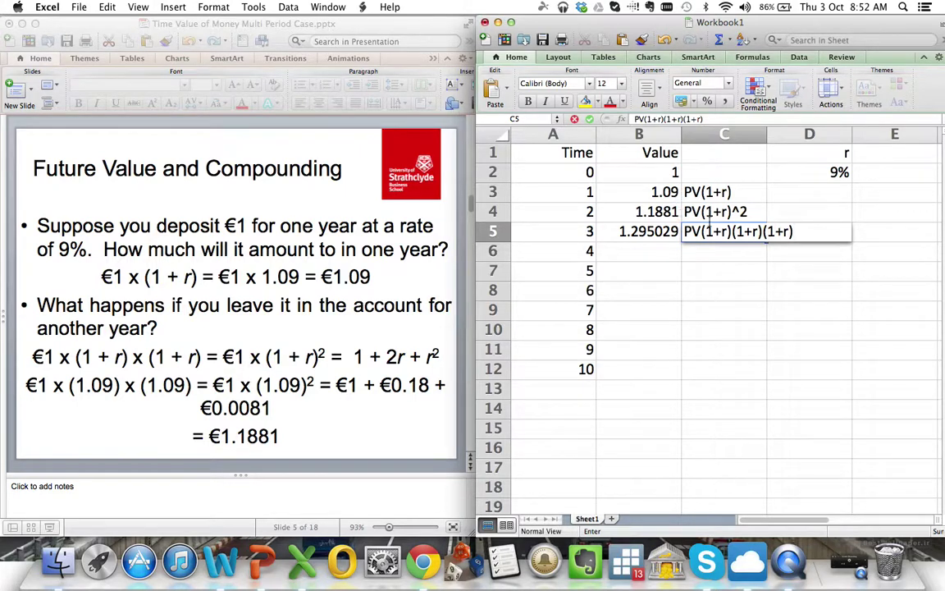
{"action": "key", "text": "BackSpace"}
{"action": "key", "text": "BackSpace"}
{"action": "key", "text": "BackSpace"}
{"action": "key", "text": "BackSpace"}
{"action": "key", "text": "BackSpace"}
{"action": "key", "text": "BackSpace"}
{"action": "key", "text": "BackSpace"}
{"action": "key", "text": "BackSpace"}
{"action": "key", "text": "BackSpace"}
{"action": "key", "text": "BackSpace"}
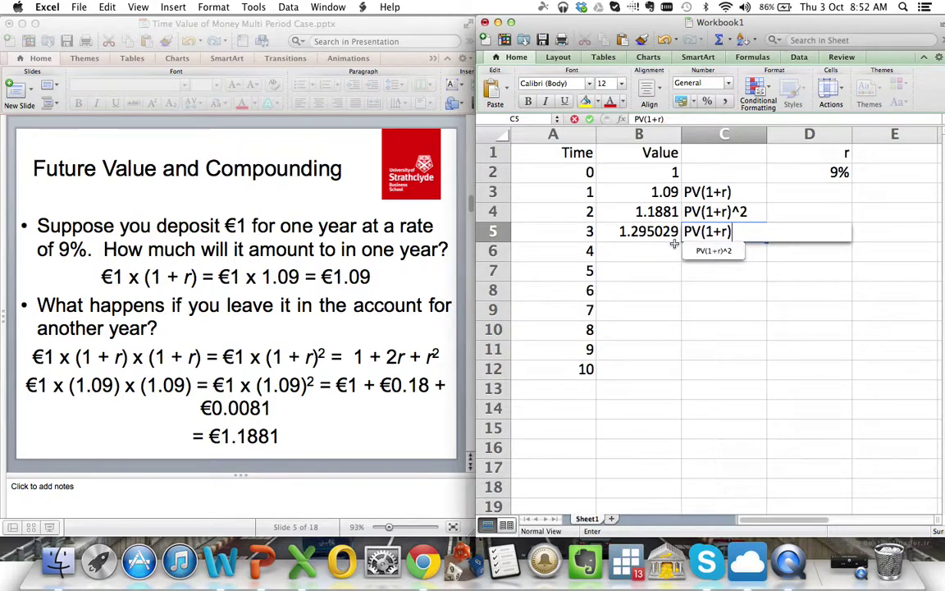
{"action": "type", "text": "^3"}
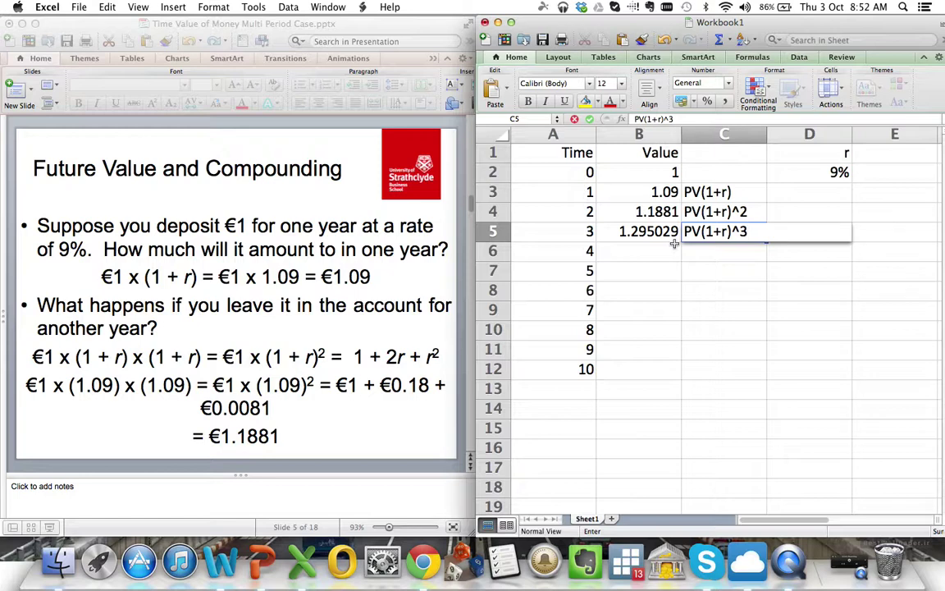
{"action": "key", "text": "Return"}
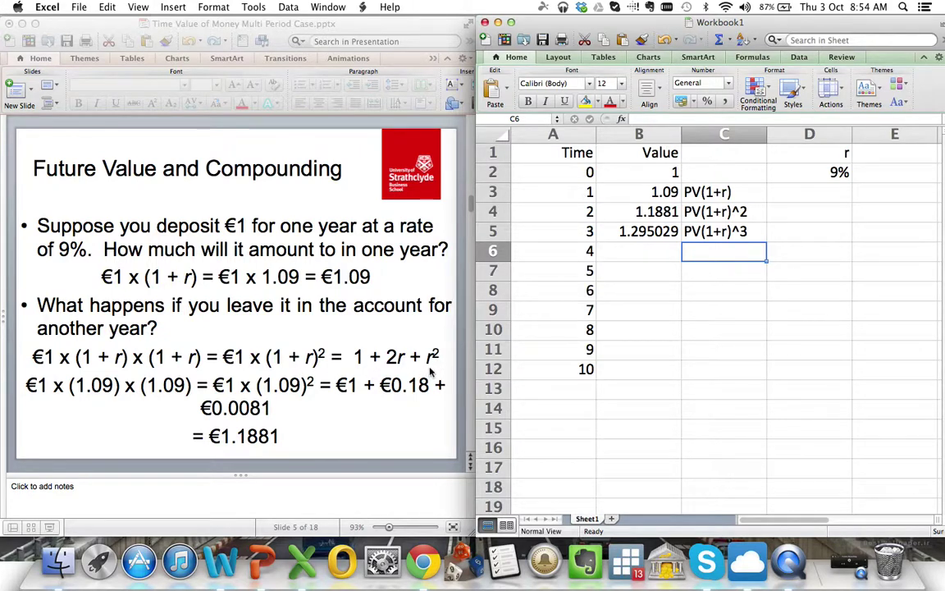
Step: Check the two-year value in D4 with the expanded formula =1+.09+.09+.09*.09
{"action": "left_click", "coordinate": [649, 212]}
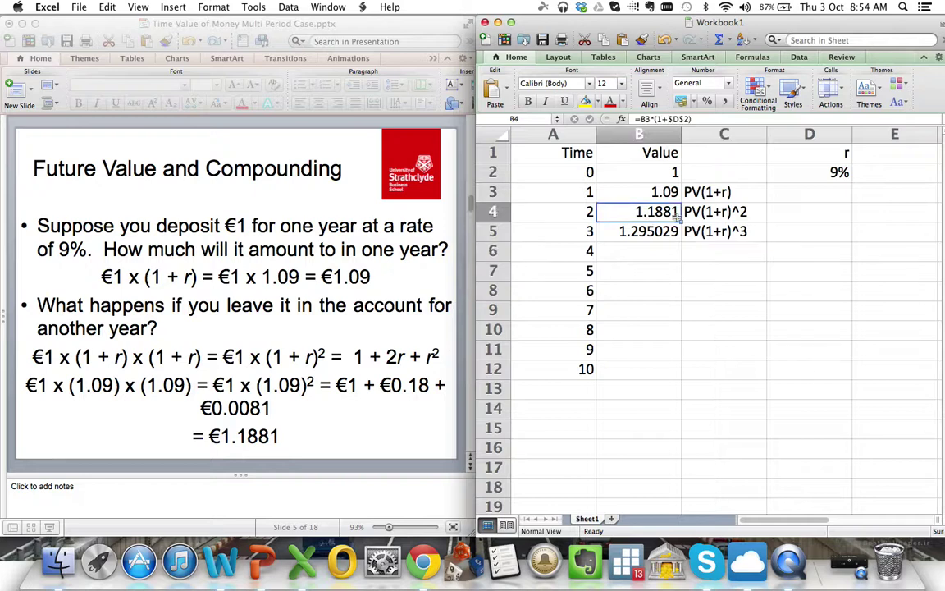
{"action": "left_click", "coordinate": [789, 211]}
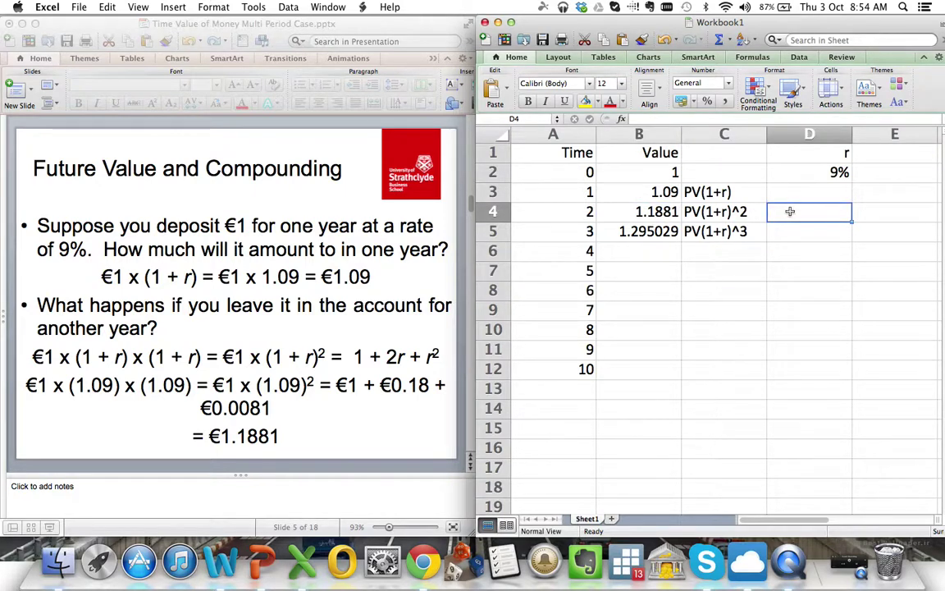
{"action": "type", "text": "=1+"}
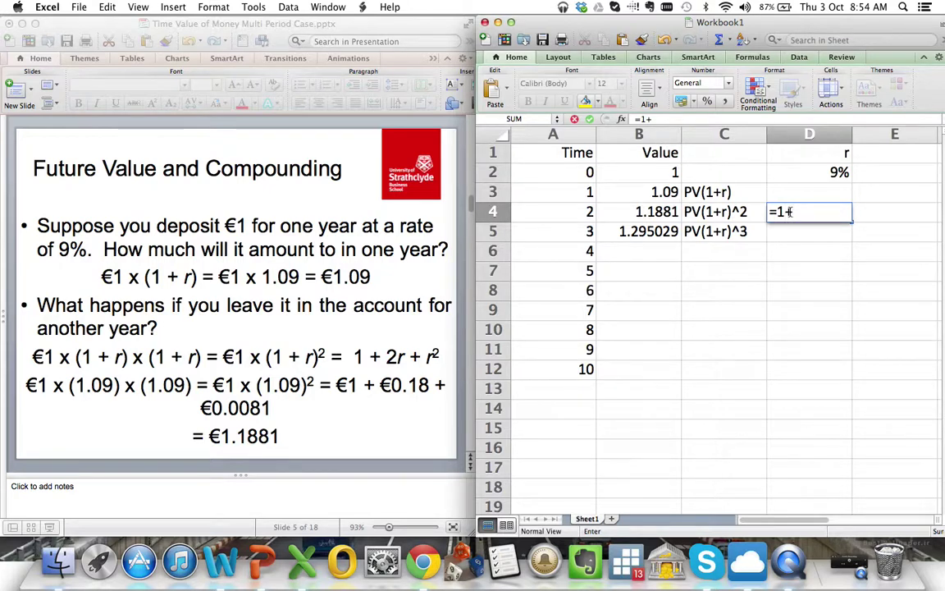
{"action": "type", "text": ".09"}
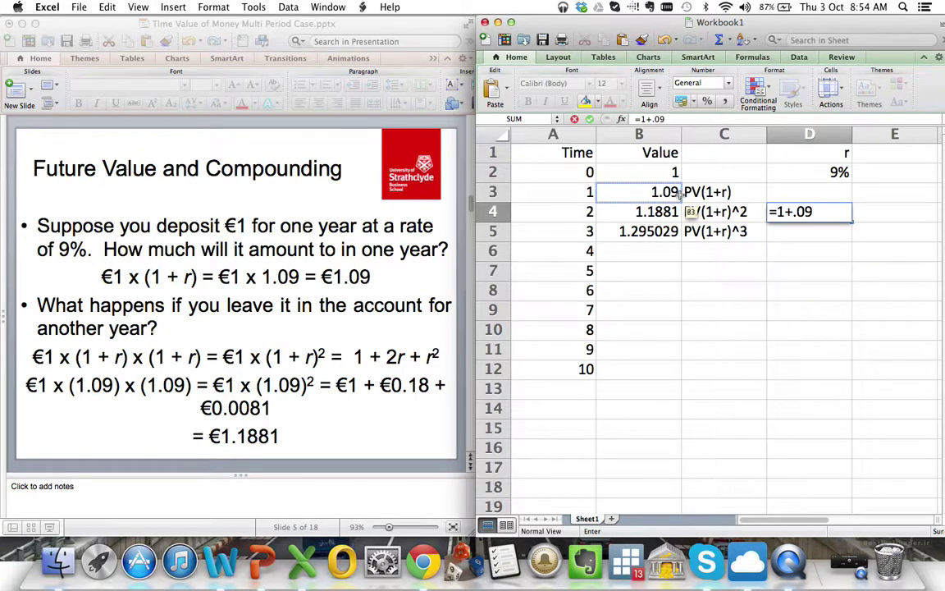
{"action": "type", "text": "+.09"}
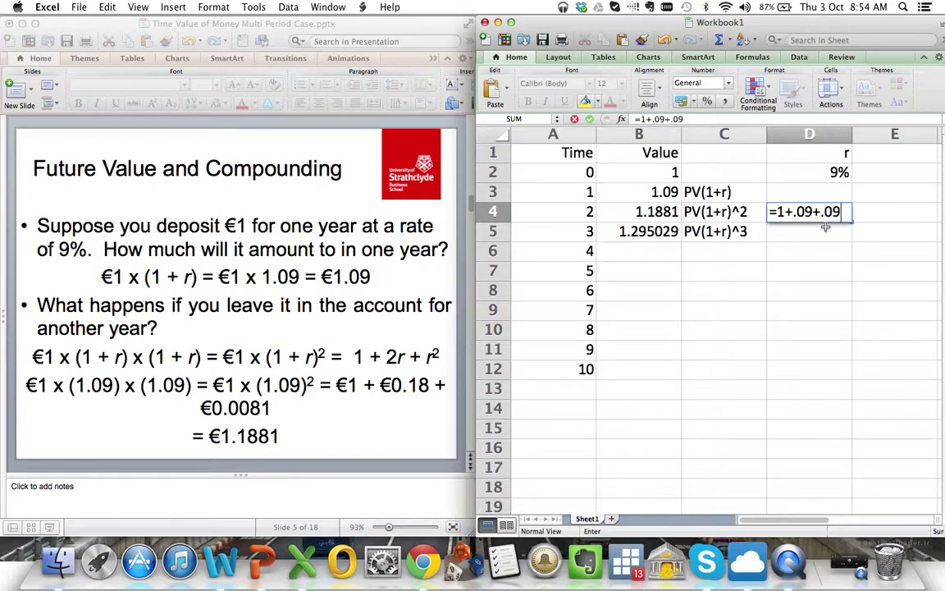
{"action": "type", "text": "+"}
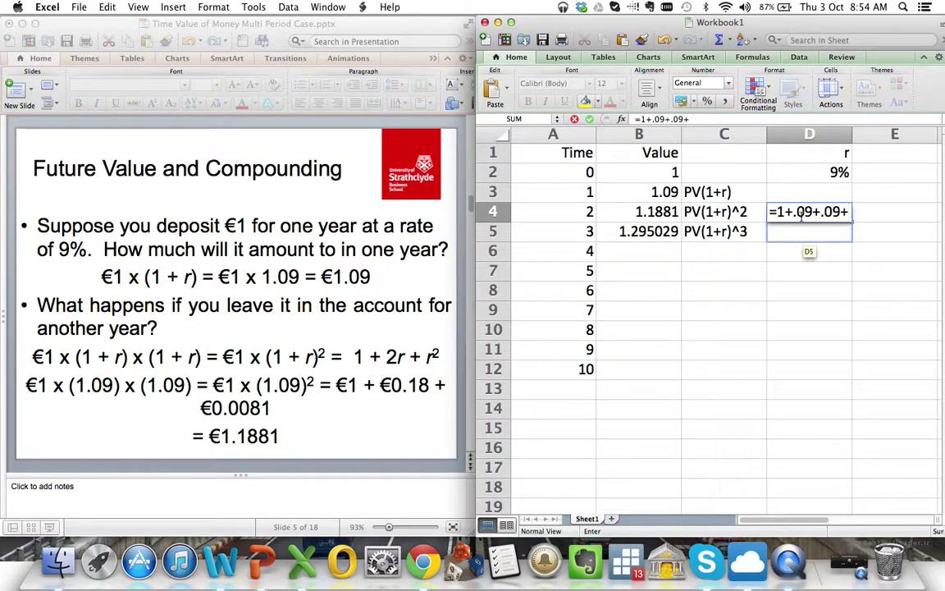
{"action": "type", "text": ".09*"}
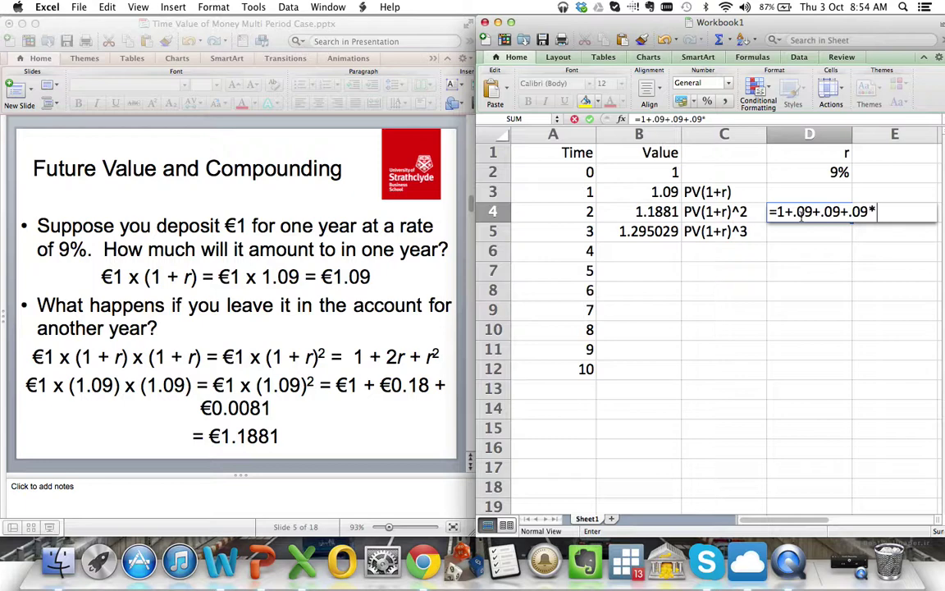
{"action": "type", "text": ".09"}
{"action": "left_click", "coordinate": [833, 230]}
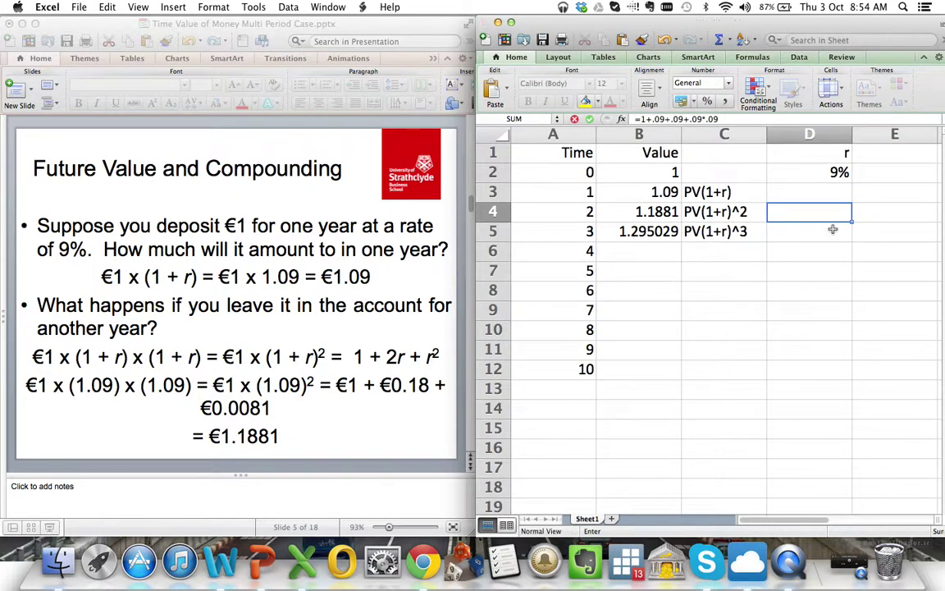
{"action": "left_click", "coordinate": [808, 214]}
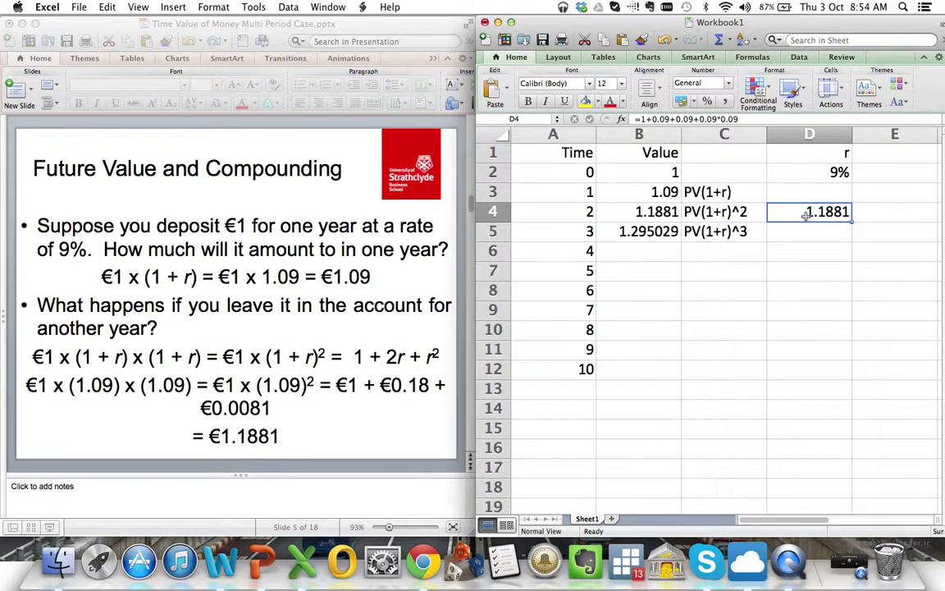
Step: Switch to the PowerPoint presentation and advance to the Multi-Period Formula slide
{"action": "left_click", "coordinate": [357, 310]}
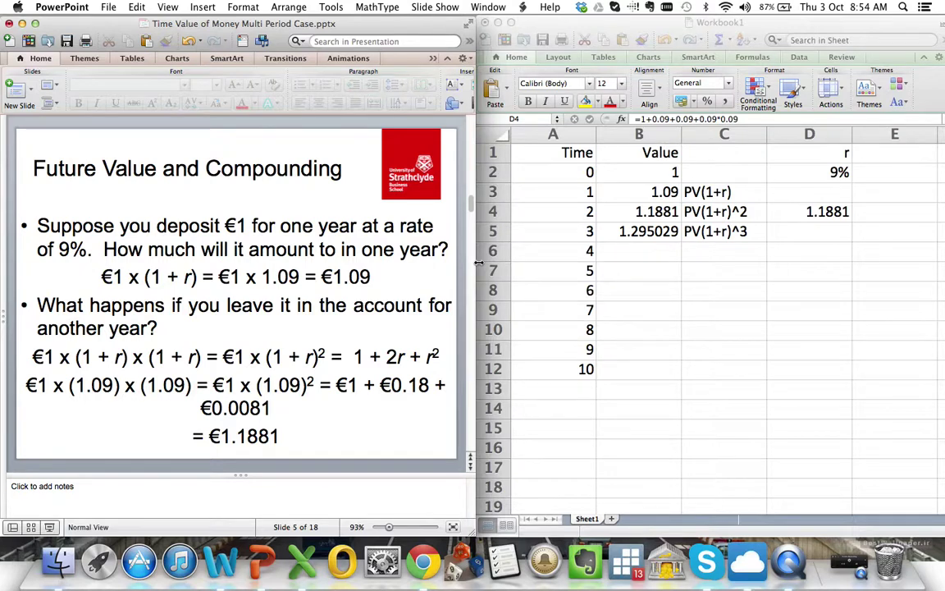
{"action": "left_click", "coordinate": [377, 237]}
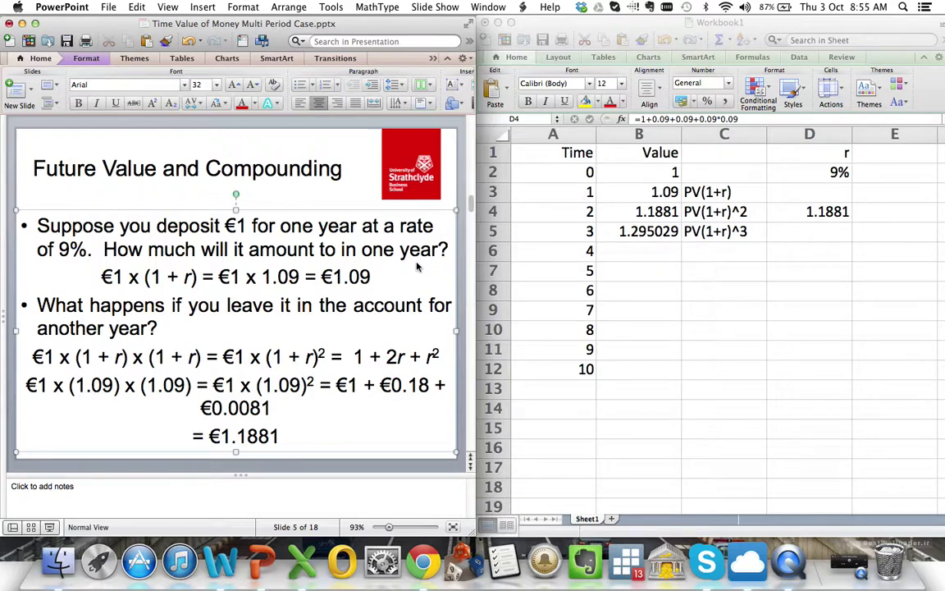
{"action": "left_click", "coordinate": [324, 168]}
{"action": "left_click", "coordinate": [379, 177]}
{"action": "key", "text": "Page_Down"}
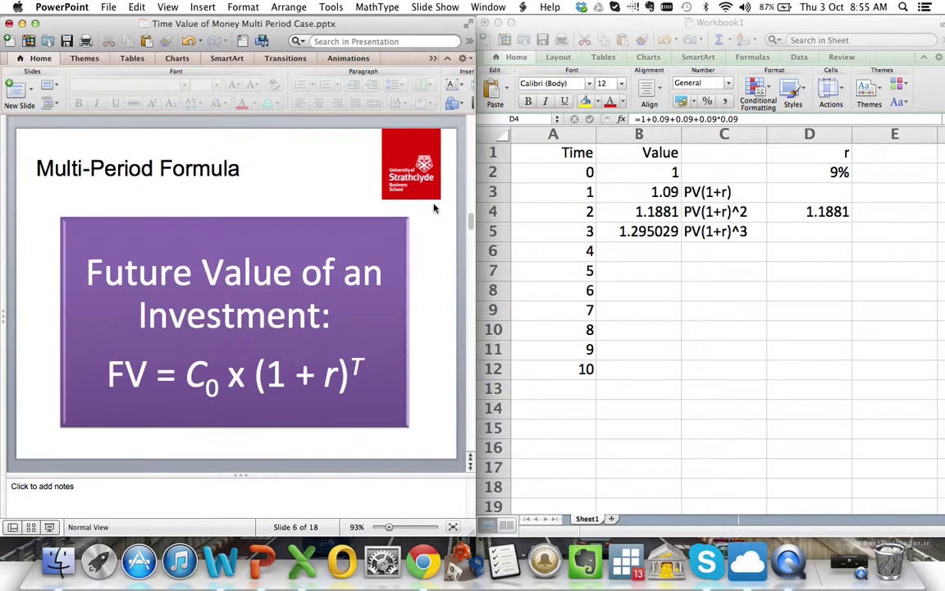
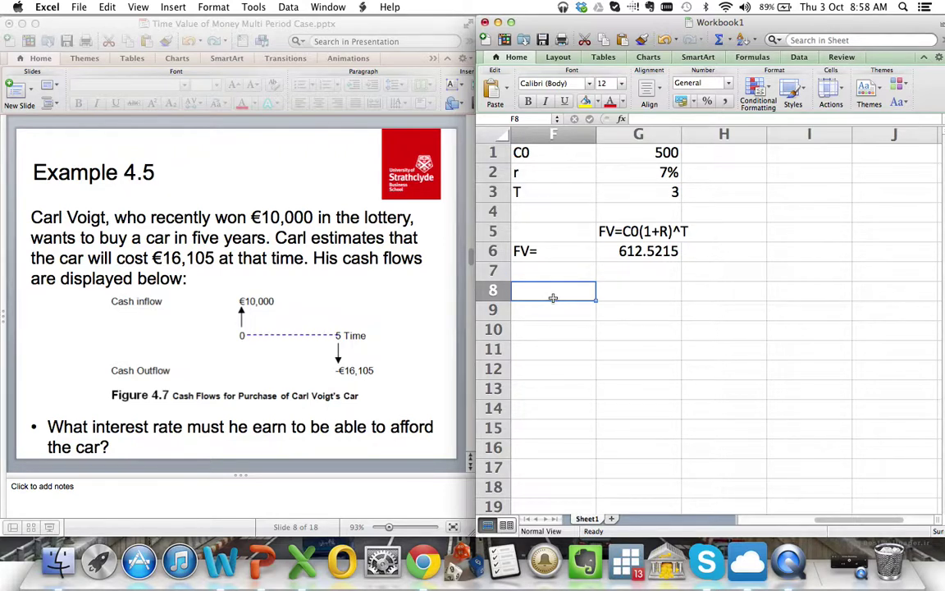
Step: Enter the Example 4.5 cash flows in F8:G9, labelled C0 with 10000 and C5 with 16105
{"action": "type", "text": "C0"}
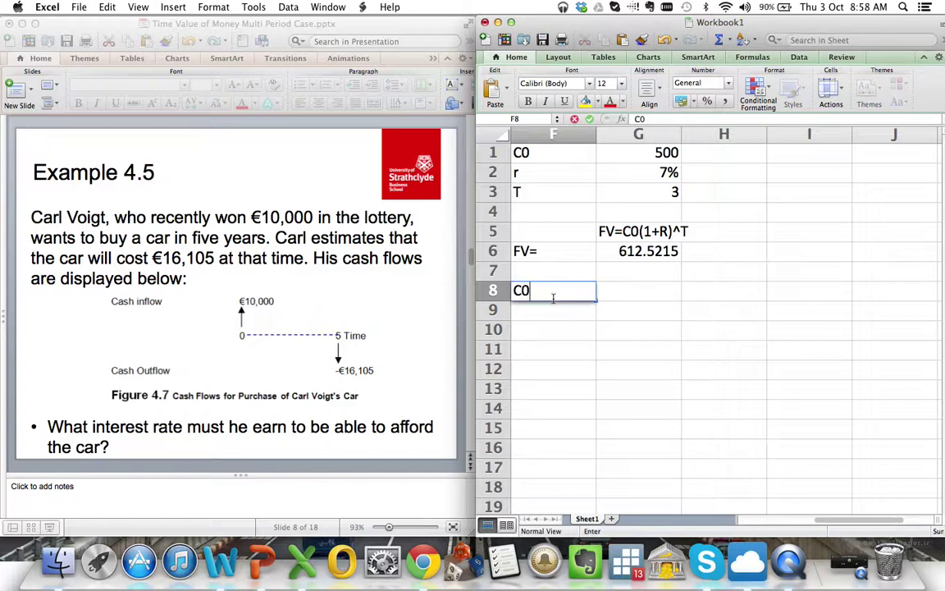
{"action": "key", "text": "Tab"}
{"action": "type", "text": "10000"}
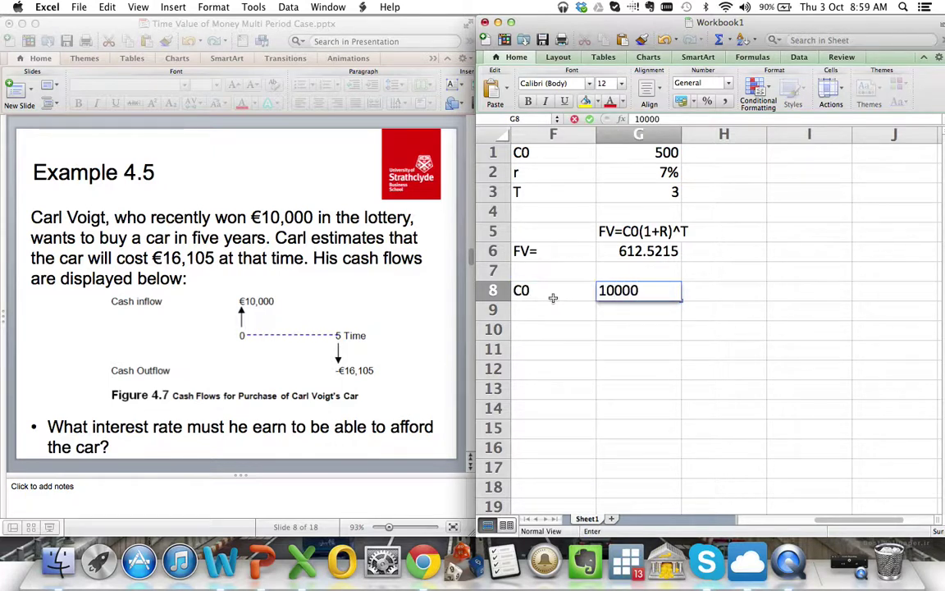
{"action": "key", "text": "Return"}
{"action": "left_click", "coordinate": [553, 304]}
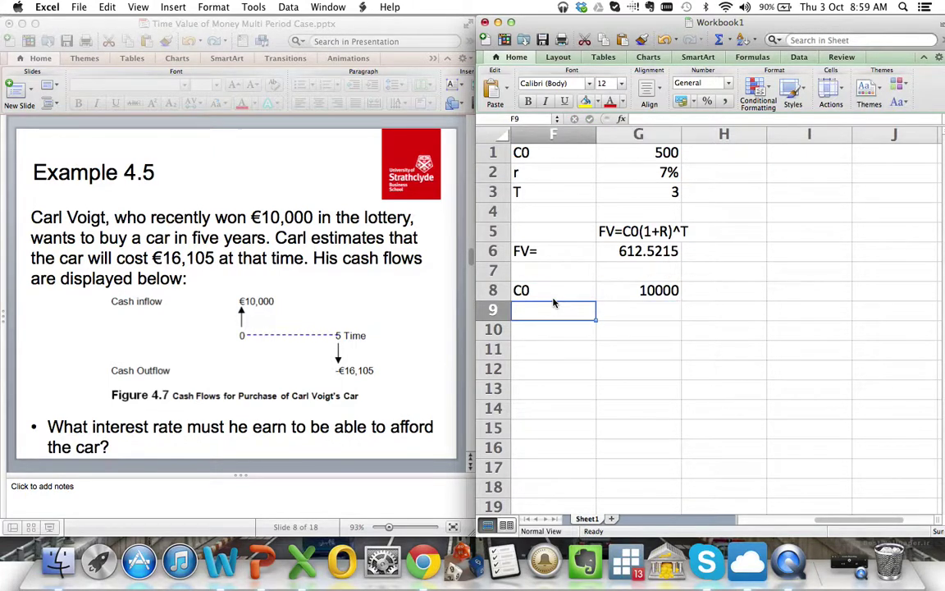
{"action": "type", "text": "C"}
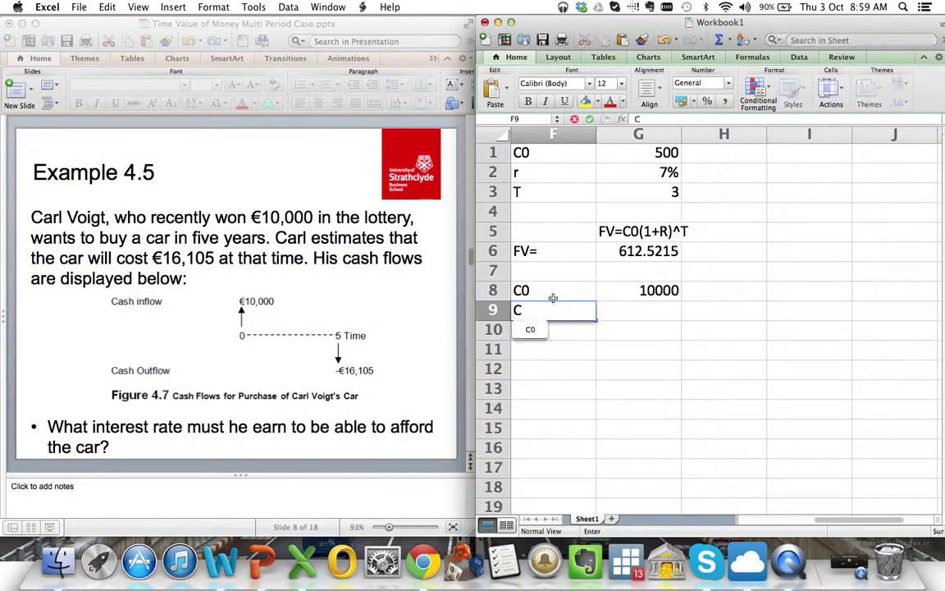
{"action": "type", "text": "5"}
{"action": "key", "text": "Tab"}
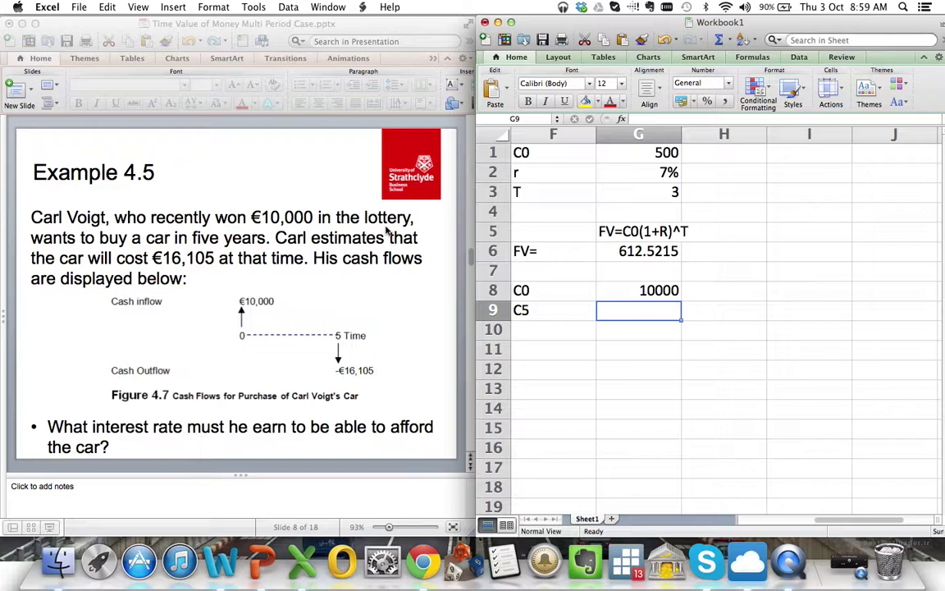
{"action": "type", "text": "16105"}
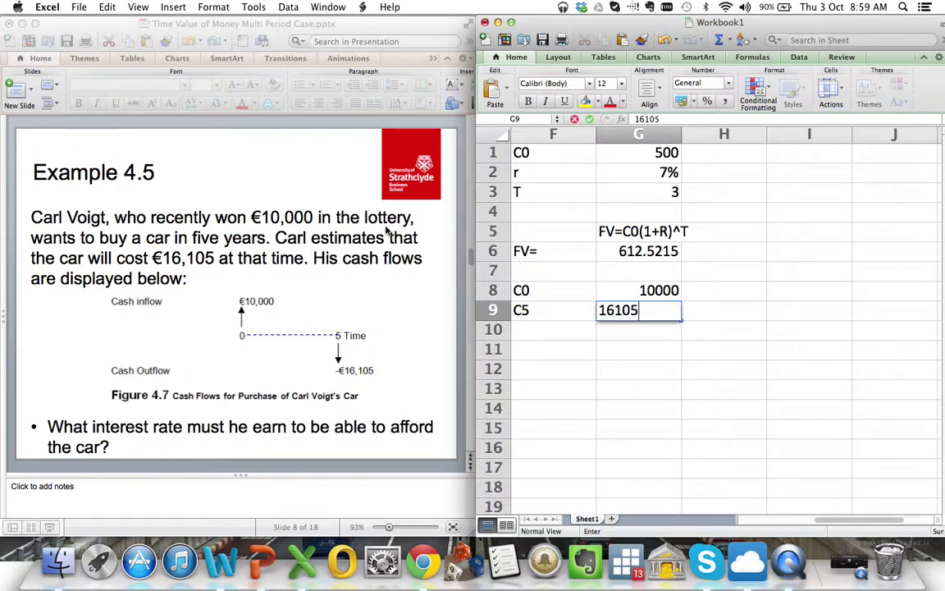
{"action": "key", "text": "Return"}
Step: Add the period row T with 5 in F10:G10 and the interest rate label R in F11
{"action": "key", "text": "Left"}
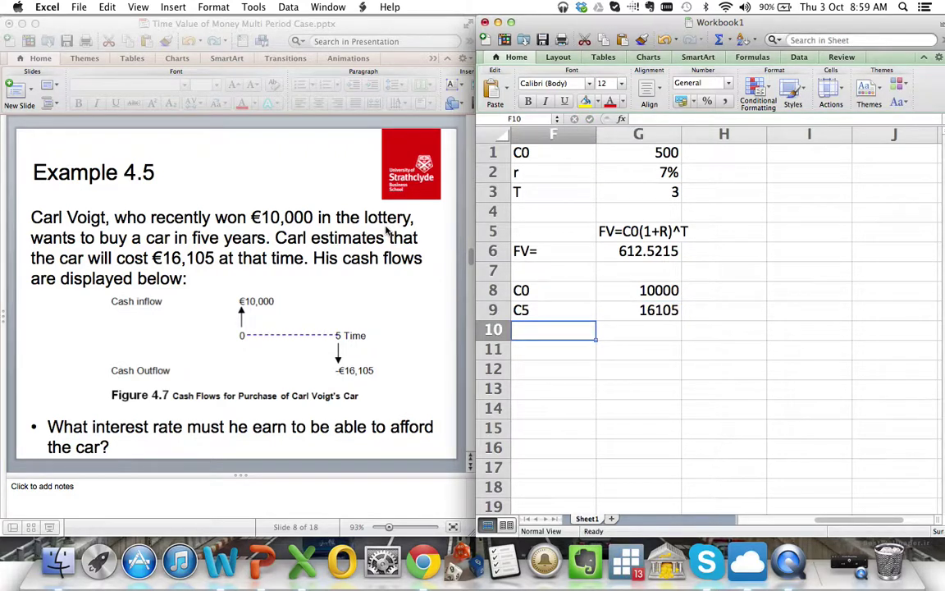
{"action": "type", "text": "T"}
{"action": "key", "text": "Tab"}
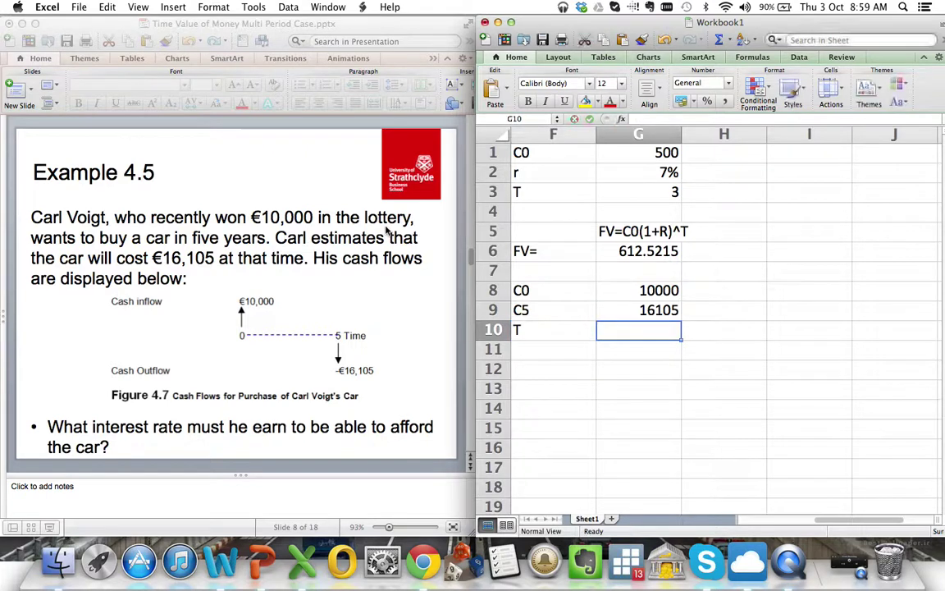
{"action": "type", "text": "5"}
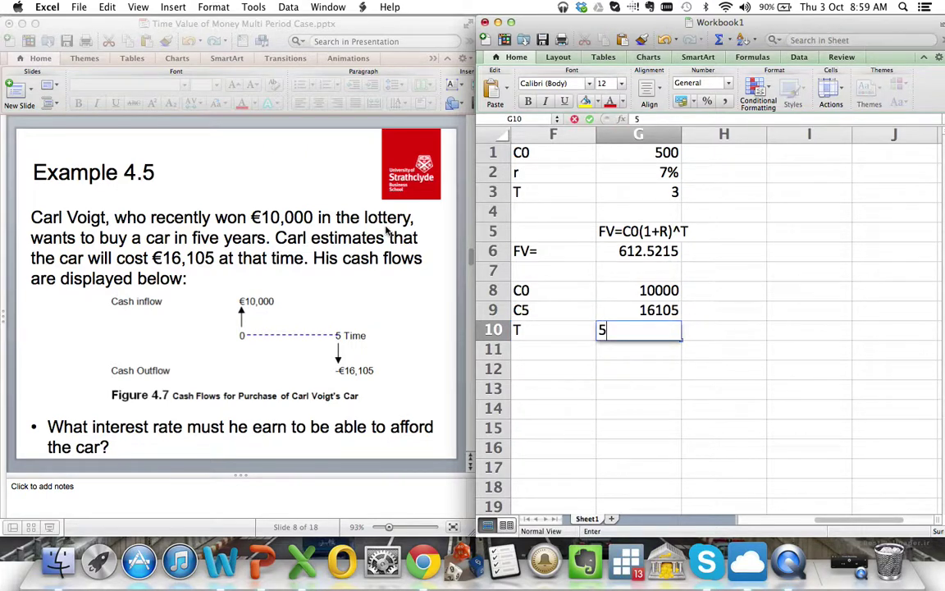
{"action": "key", "text": "Return"}
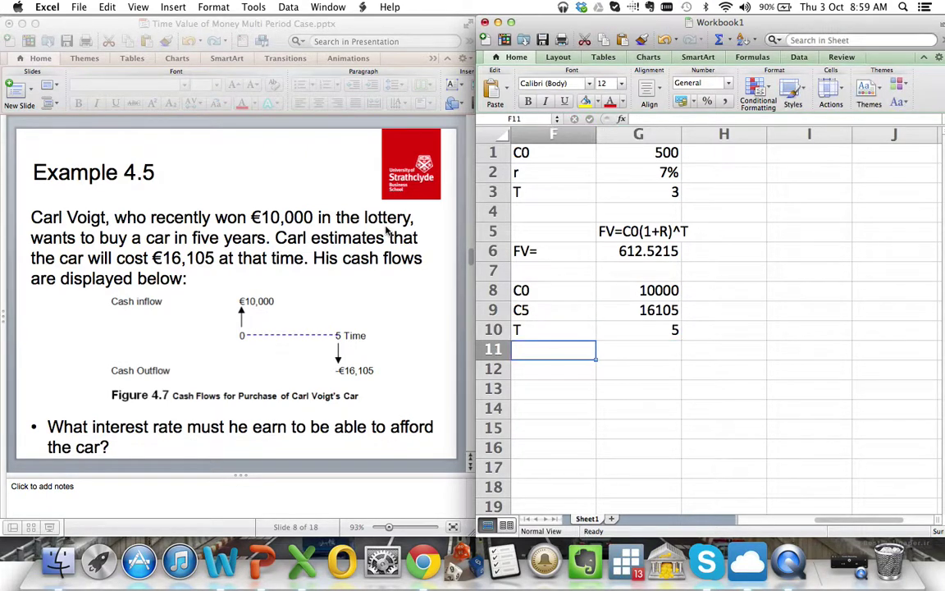
{"action": "type", "text": "R"}
{"action": "key", "text": "Tab"}
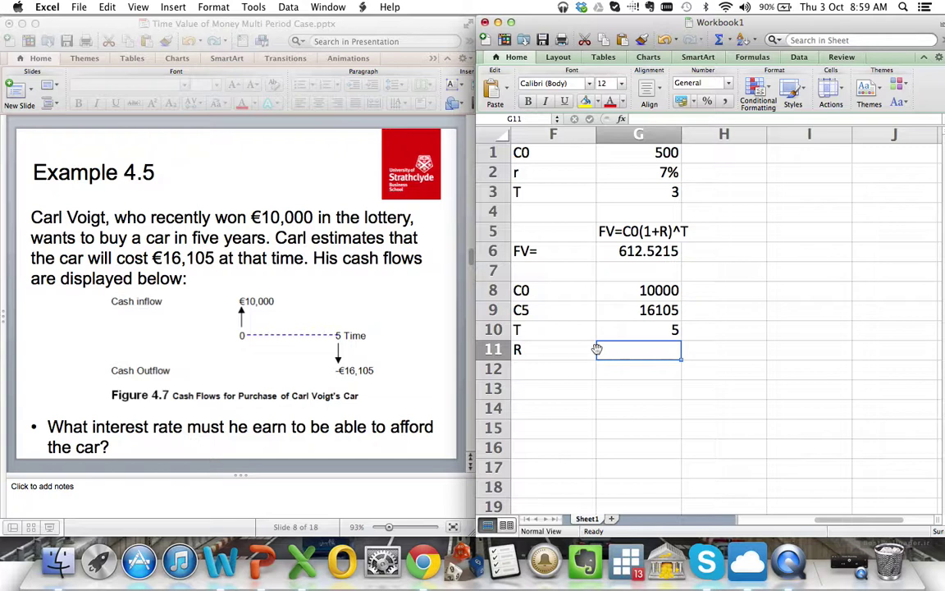
Step: Write the rearranged future value equation (1+R)^T=FV/C0 as text in I8
{"action": "key", "text": "Right"}
{"action": "key", "text": "Up"}
{"action": "key", "text": "Up"}
{"action": "key", "text": "Up"}
{"action": "key", "text": "Right"}
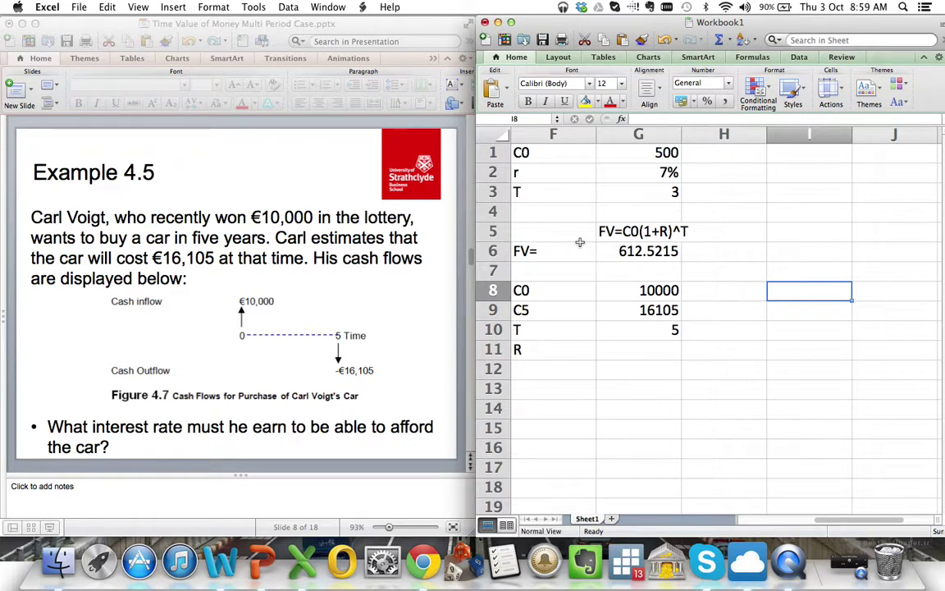
{"action": "type", "text": "("}
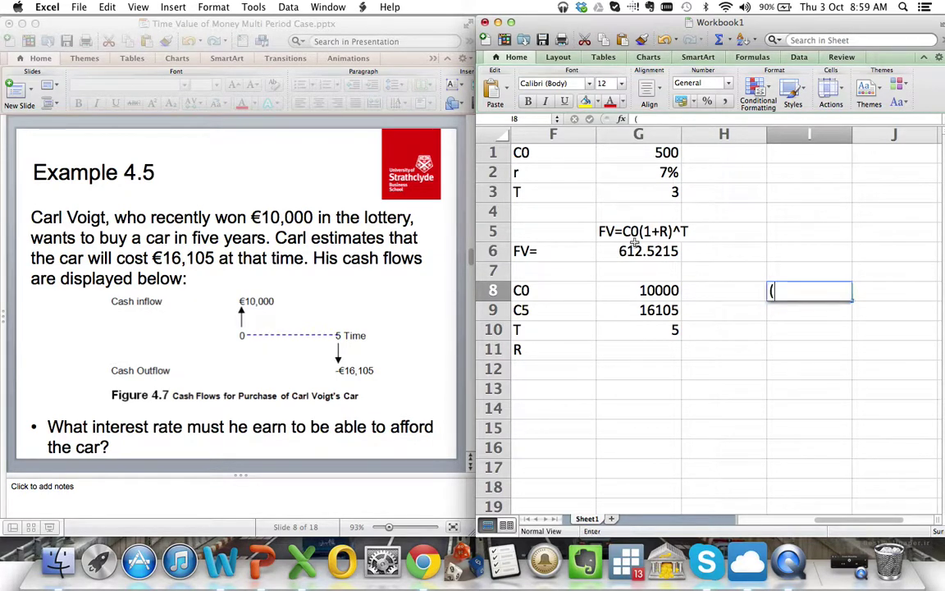
{"action": "type", "text": "1+R)^"}
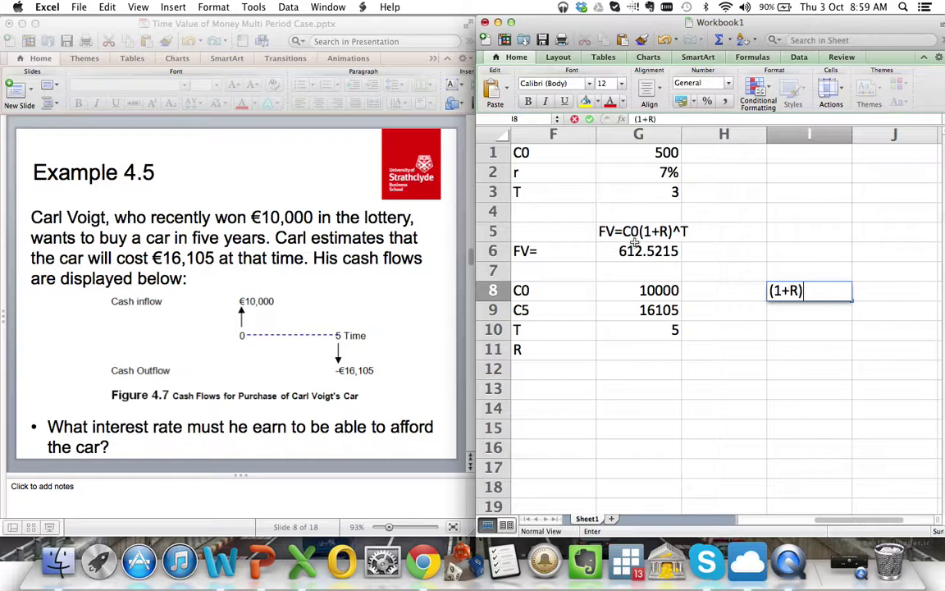
{"action": "type", "text": "T=FV/C0"}
{"action": "key", "text": "Return"}
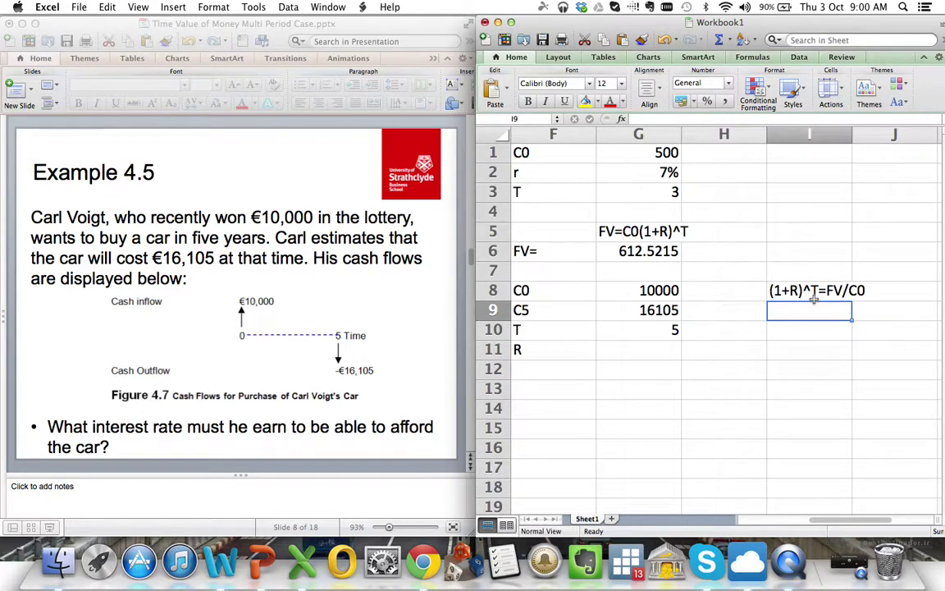
Step: Write the next rearrangement (1+R)=(FV/CO)^(1/T) as text in I9
{"action": "type", "text": "(1"}
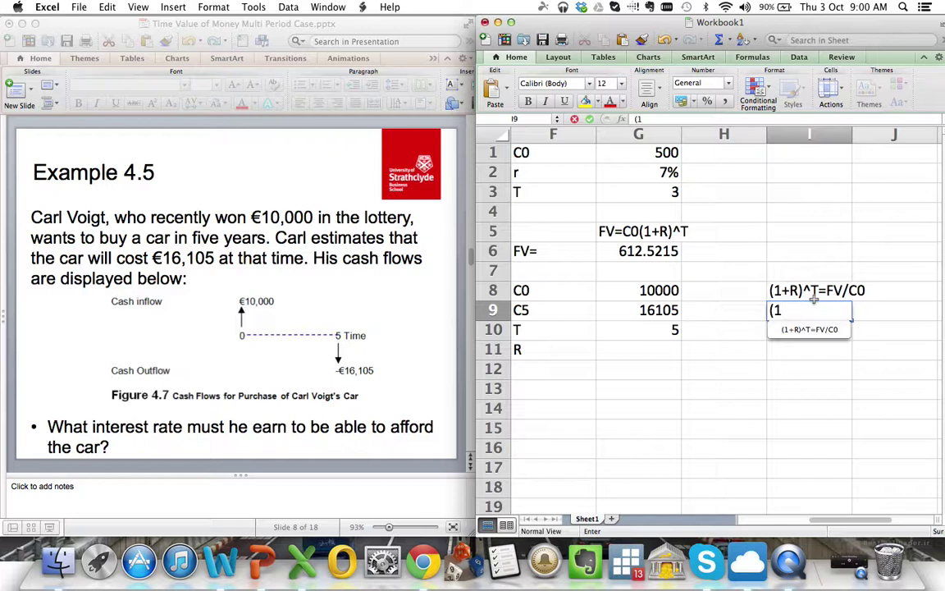
{"action": "type", "text": "+R)="}
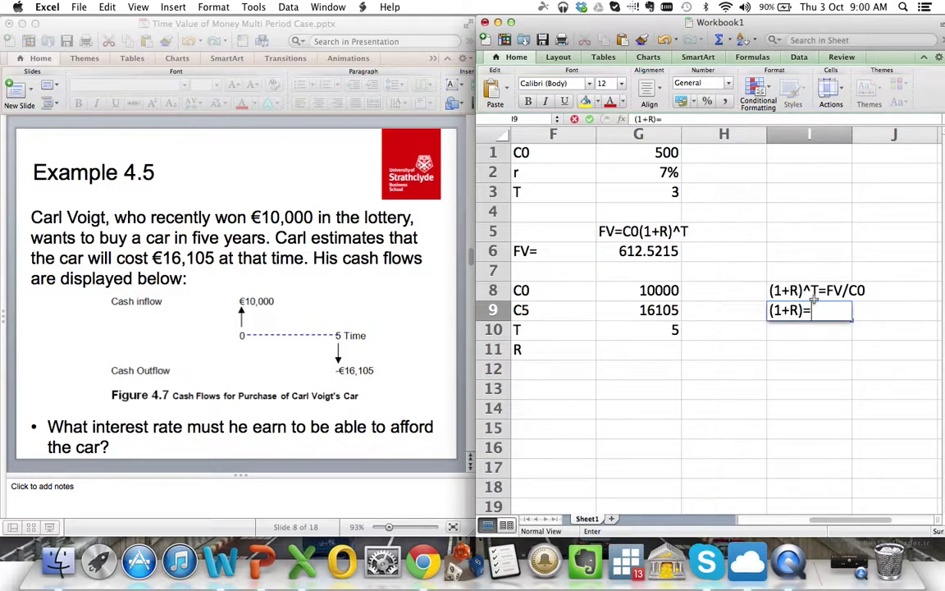
{"action": "type", "text": "(FV/CO)^("}
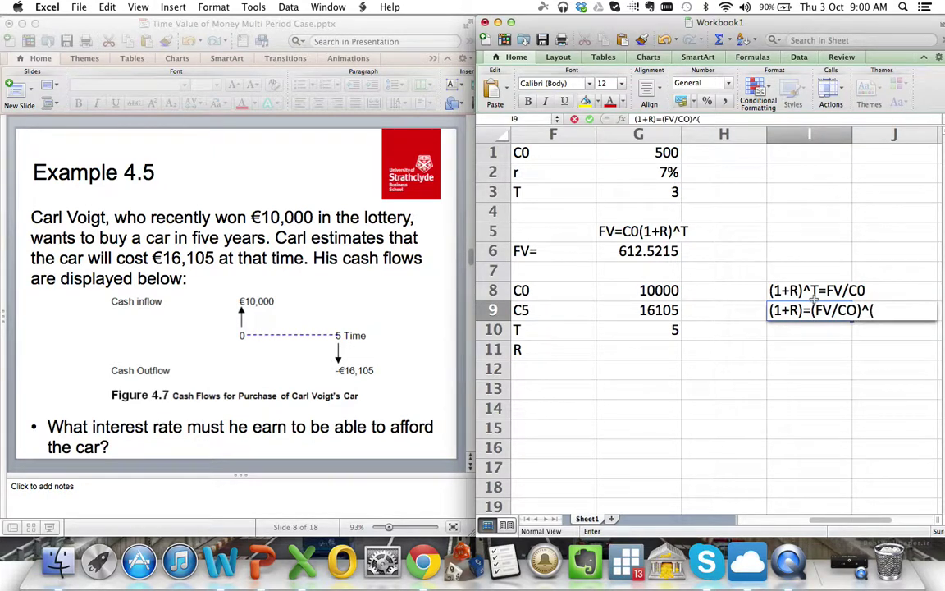
{"action": "type", "text": "1/T)"}
Step: Write the equation solved for the rate, R=((FV/CO)^(1/T))-1, as text in I10
{"action": "left_click", "coordinate": [806, 330]}
{"action": "type", "text": "R="}
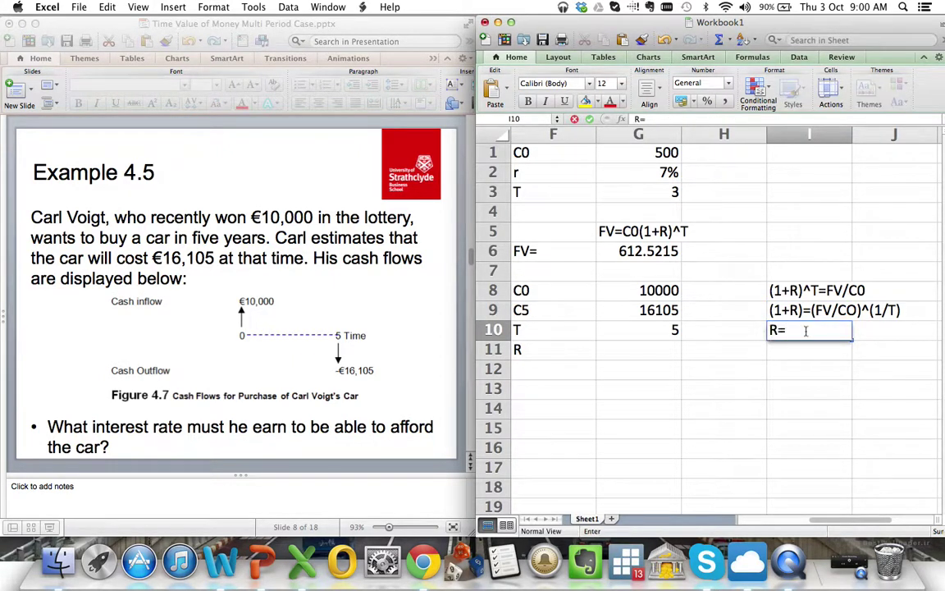
{"action": "type", "text": "((FV/"}
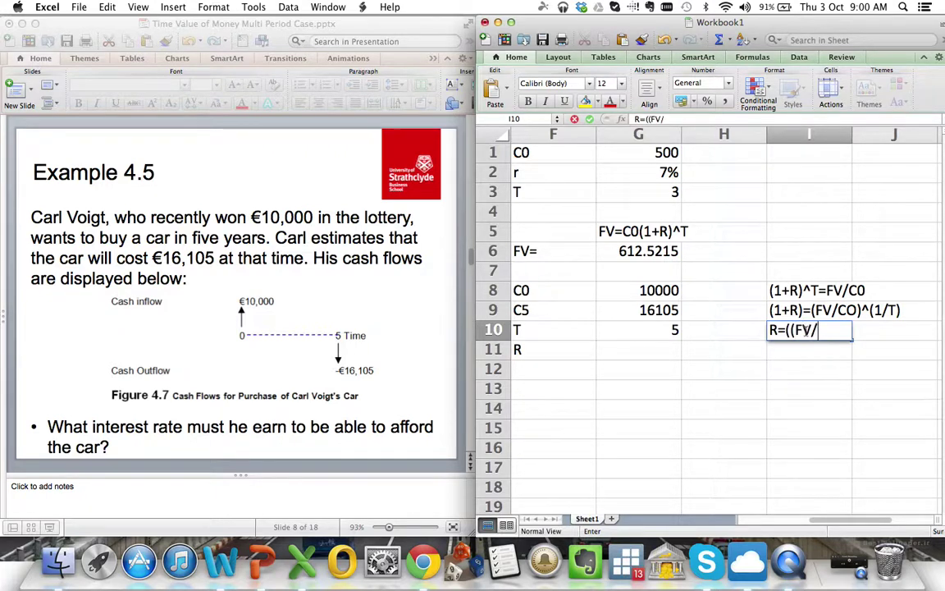
{"action": "type", "text": "CO)^(1/"}
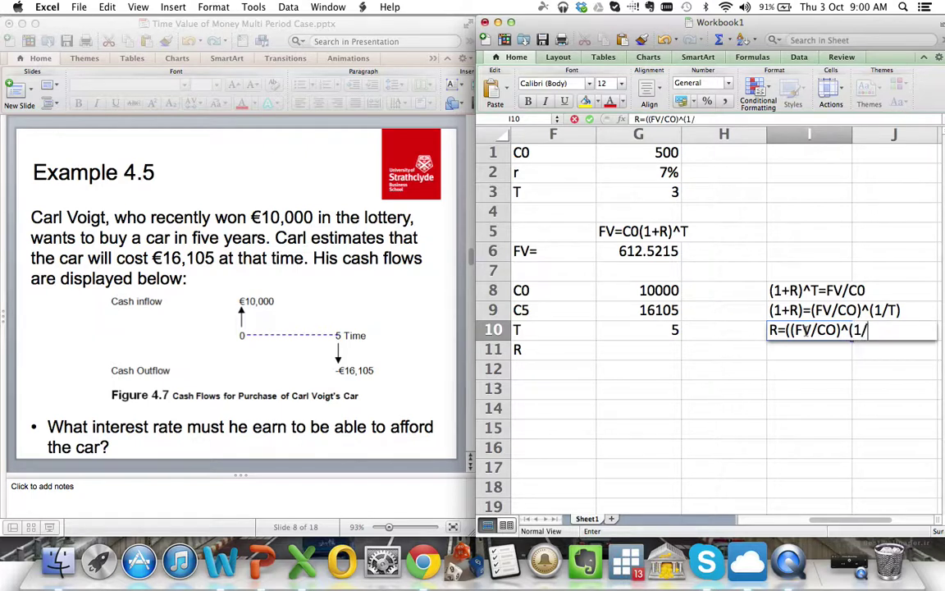
{"action": "type", "text": "T))-1"}
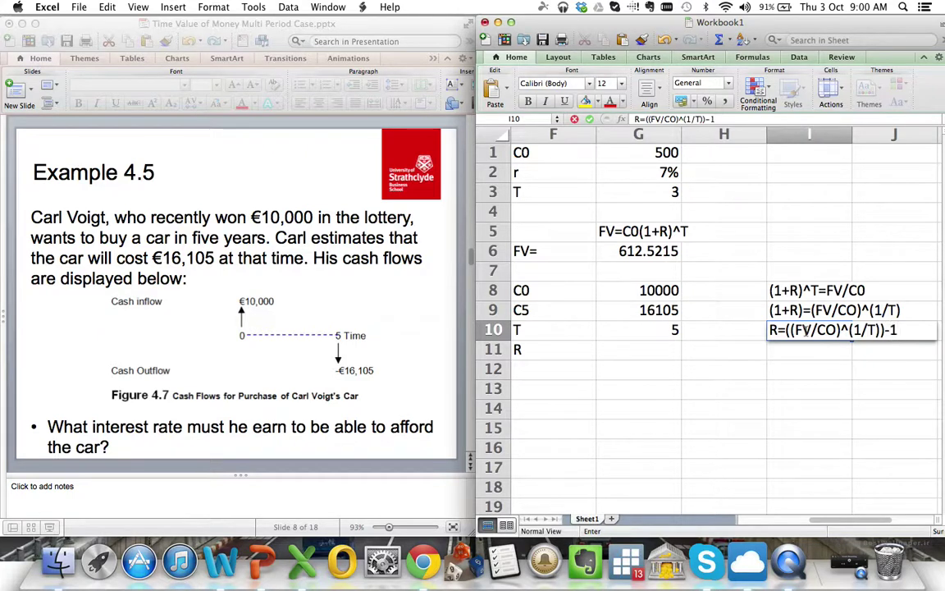
{"action": "key", "text": "Return"}
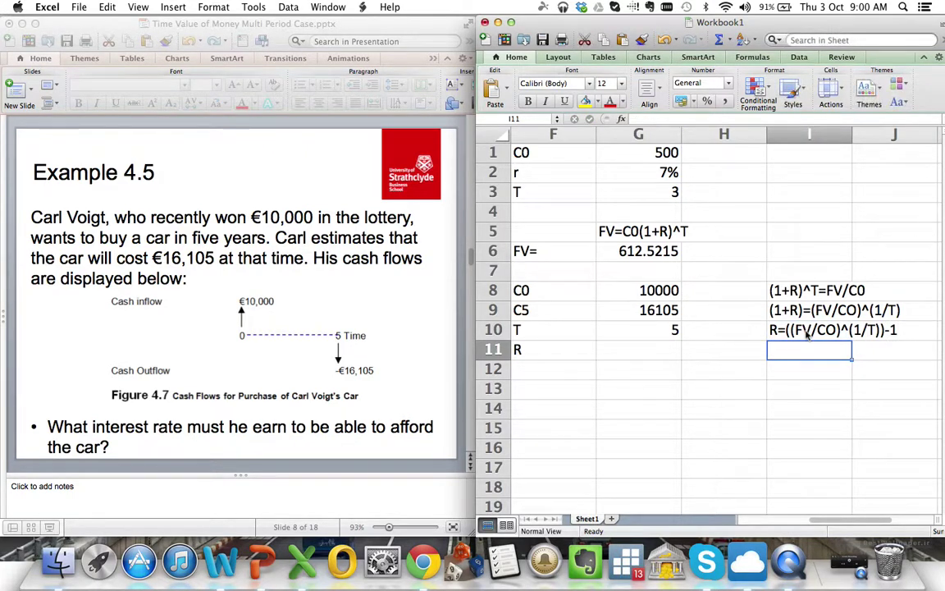
Step: Calculate the interest rate in G11 with the formula =((G9/G8)^(1/G10))-1
{"action": "key", "text": "Left"}
{"action": "key", "text": "Left"}
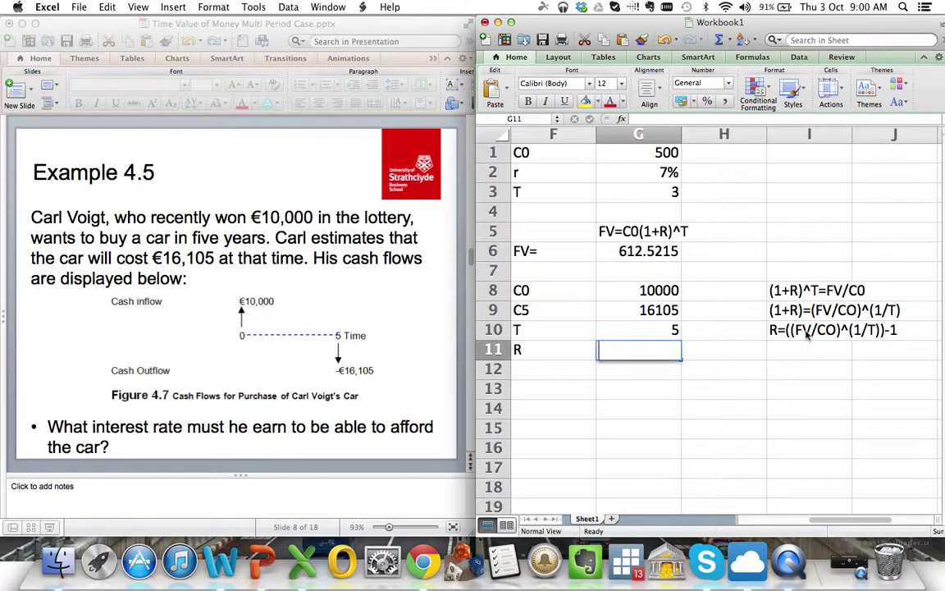
{"action": "type", "text": "=(("}
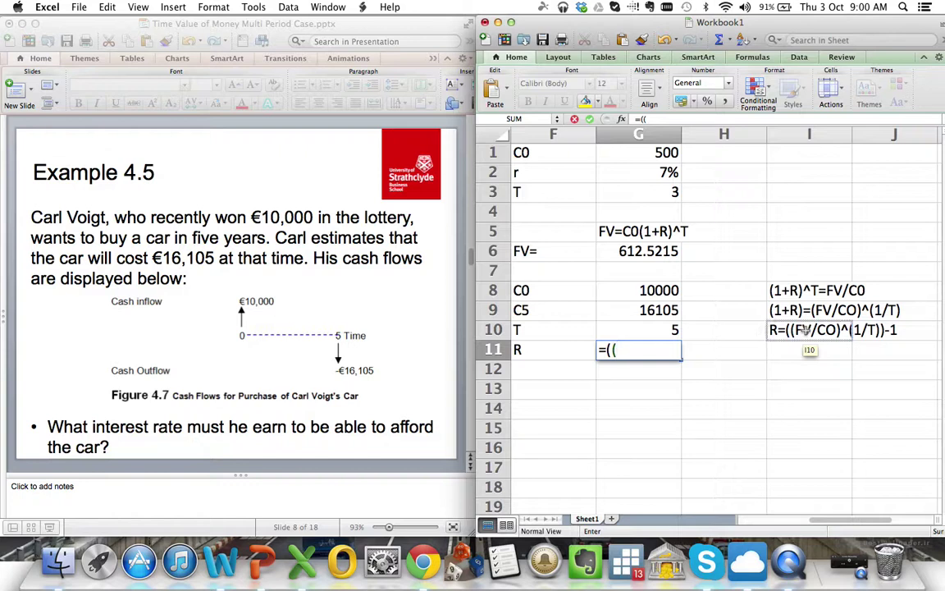
{"action": "key", "text": "Up"}
{"action": "key", "text": "Up"}
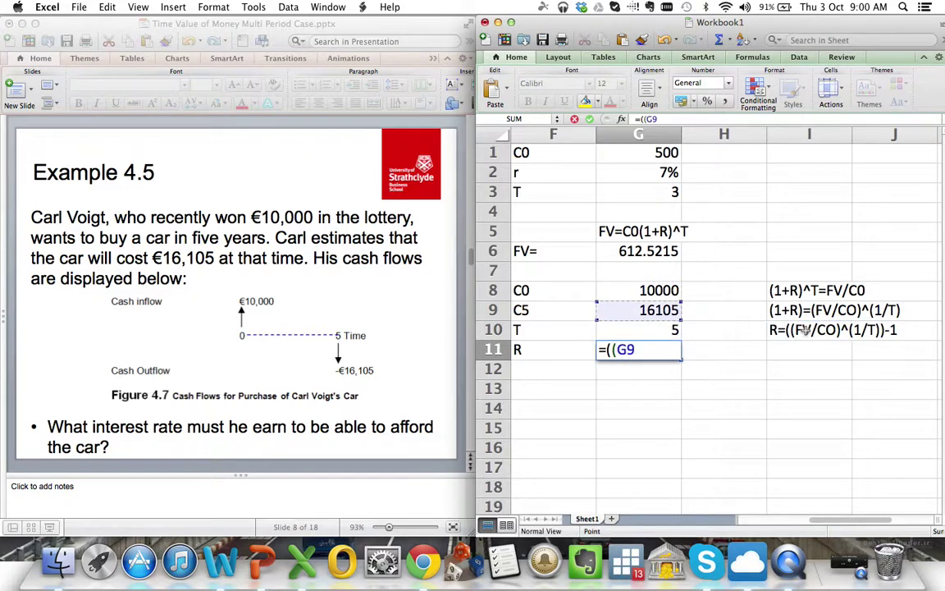
{"action": "type", "text": "/"}
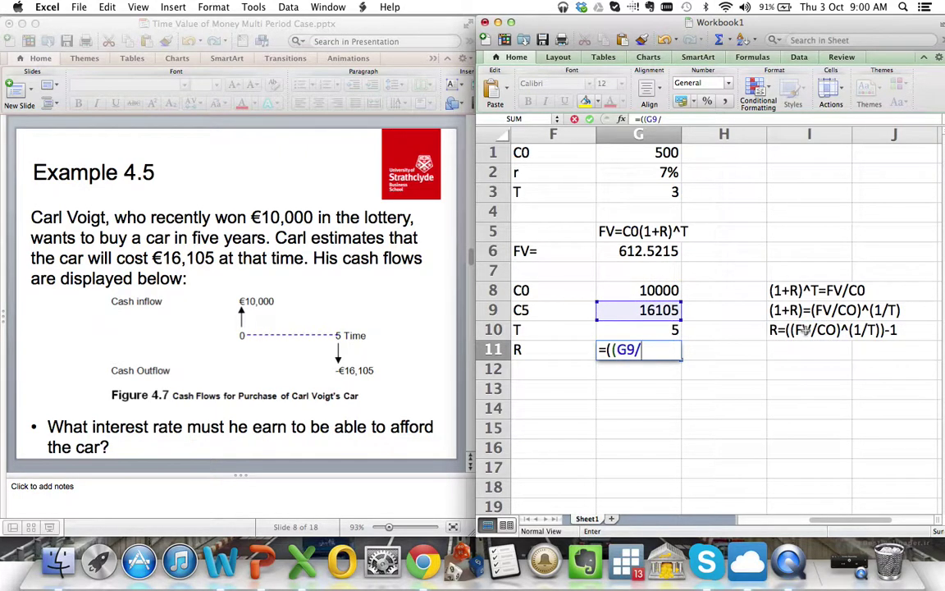
{"action": "key", "text": "Up"}
{"action": "key", "text": "Up"}
{"action": "key", "text": "Up"}
{"action": "type", "text": ")^"}
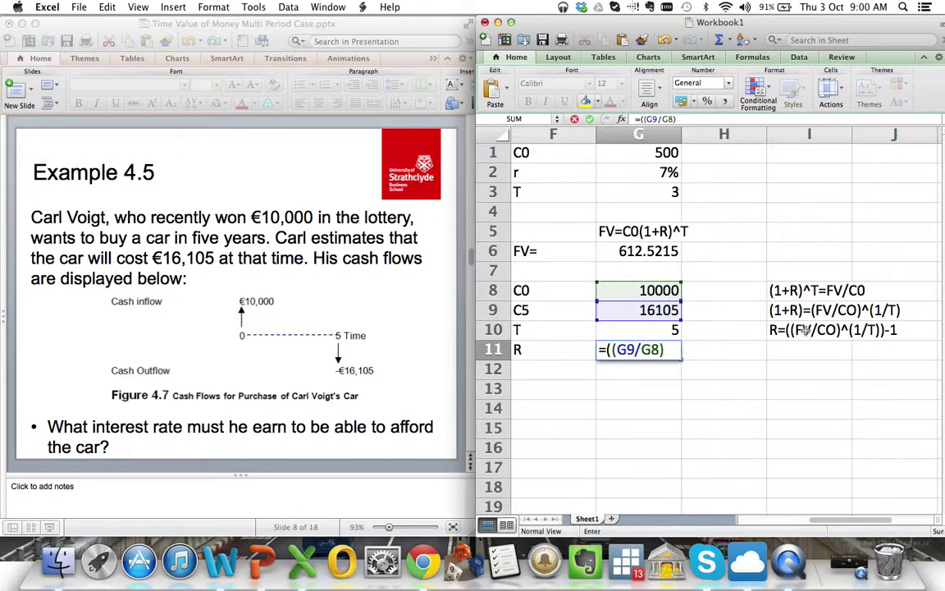
{"action": "type", "text": "(1/"}
{"action": "key", "text": "Up"}
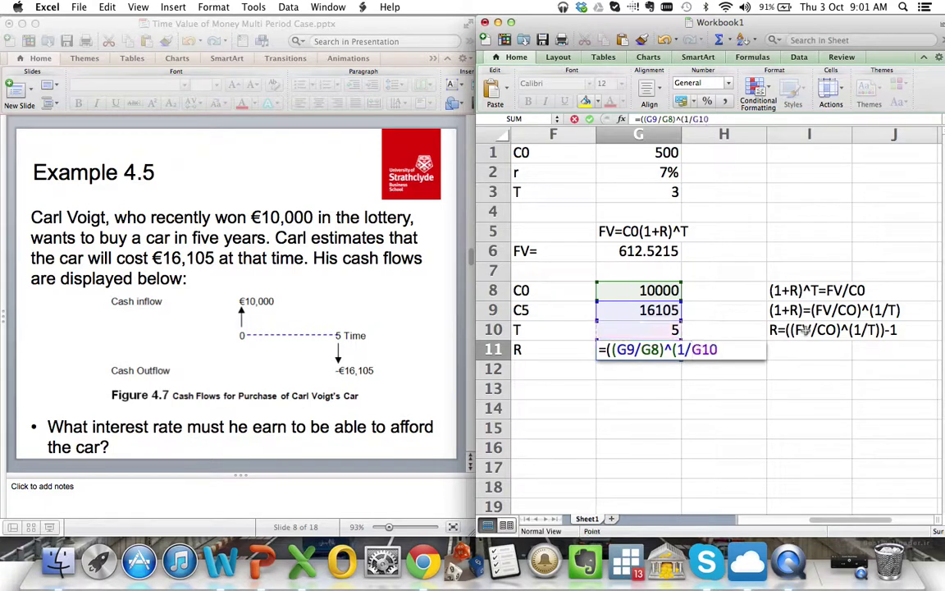
{"action": "type", "text": ")"}
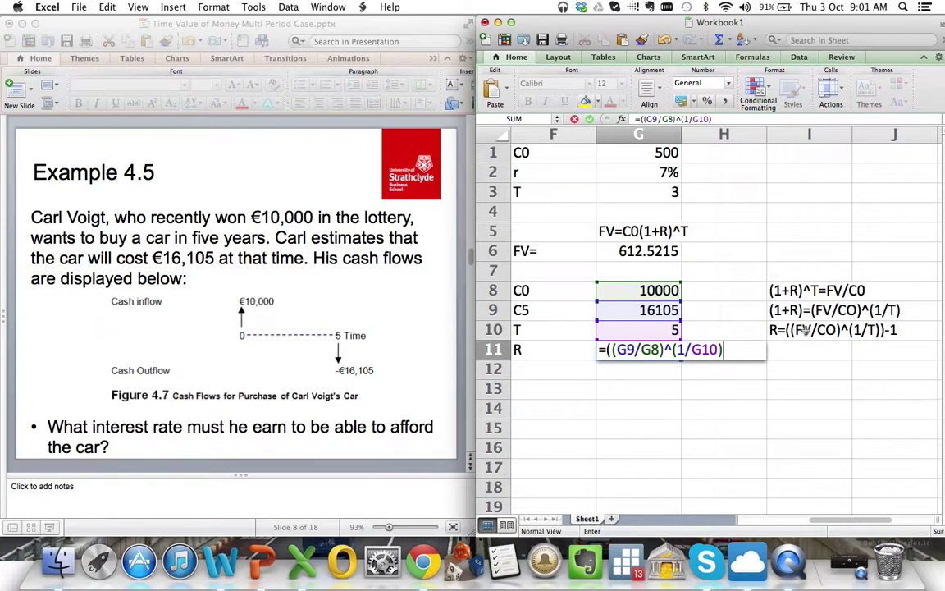
{"action": "type", "text": ")-1"}
{"action": "key", "text": "Return"}
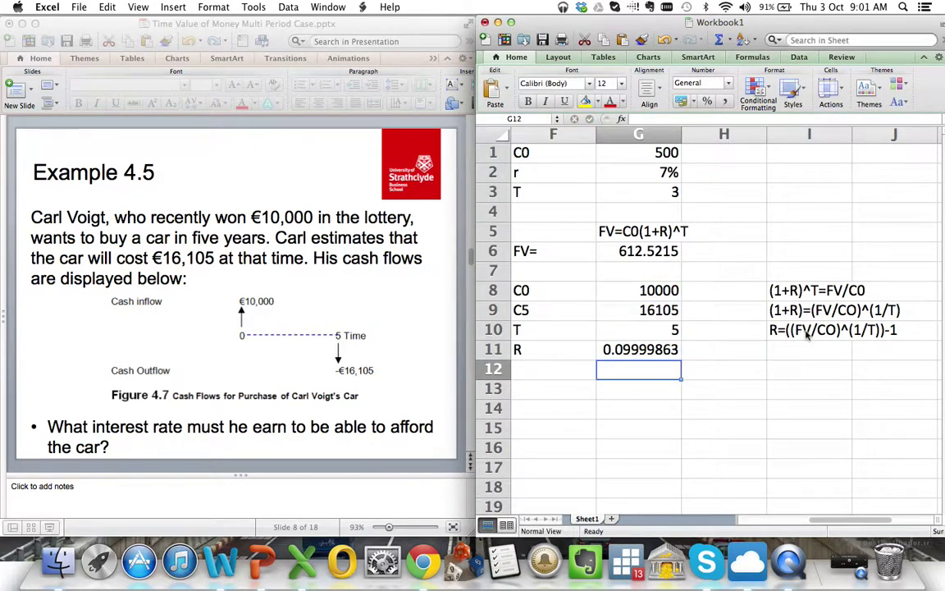
Step: Format the interest rate in G11 as a percentage with 2 decimal places
{"action": "key", "text": "Up"}
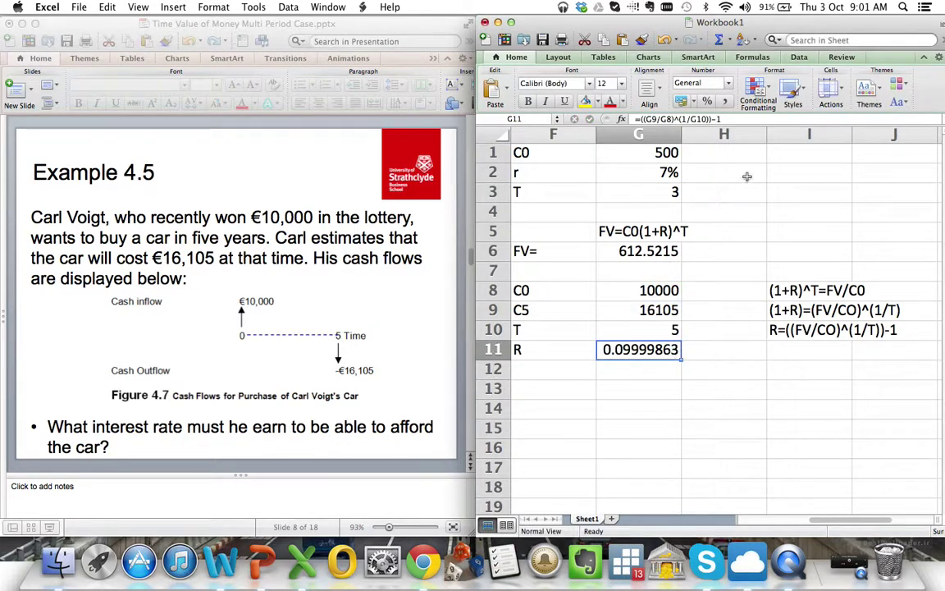
{"action": "left_click", "coordinate": [707, 100]}
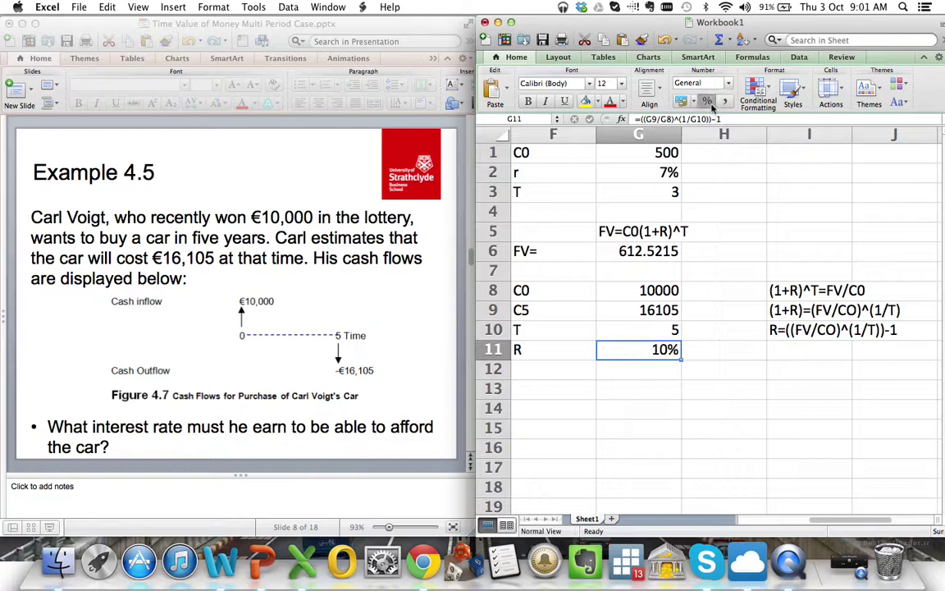
{"action": "right_click", "coordinate": [637, 357]}
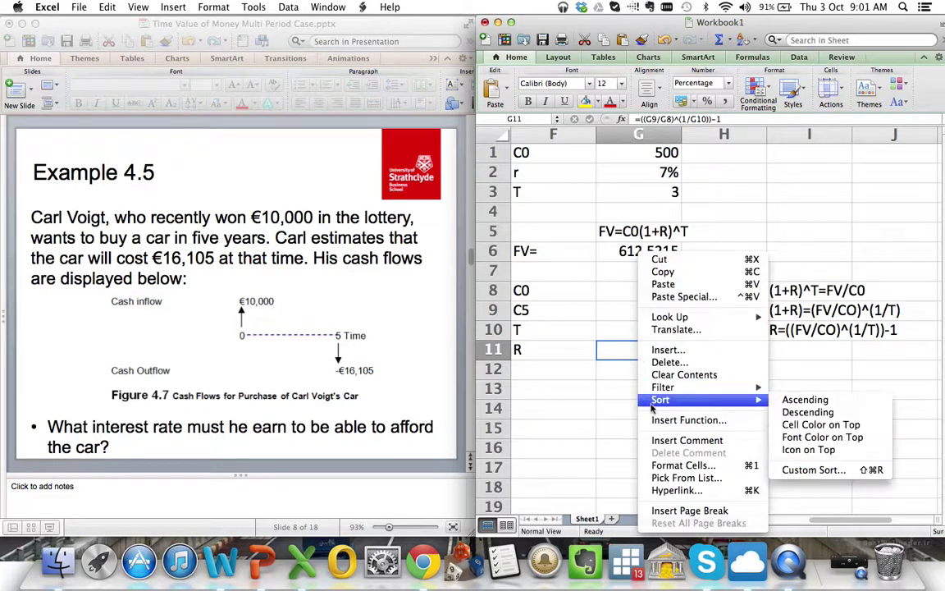
{"action": "left_click", "coordinate": [682, 466]}
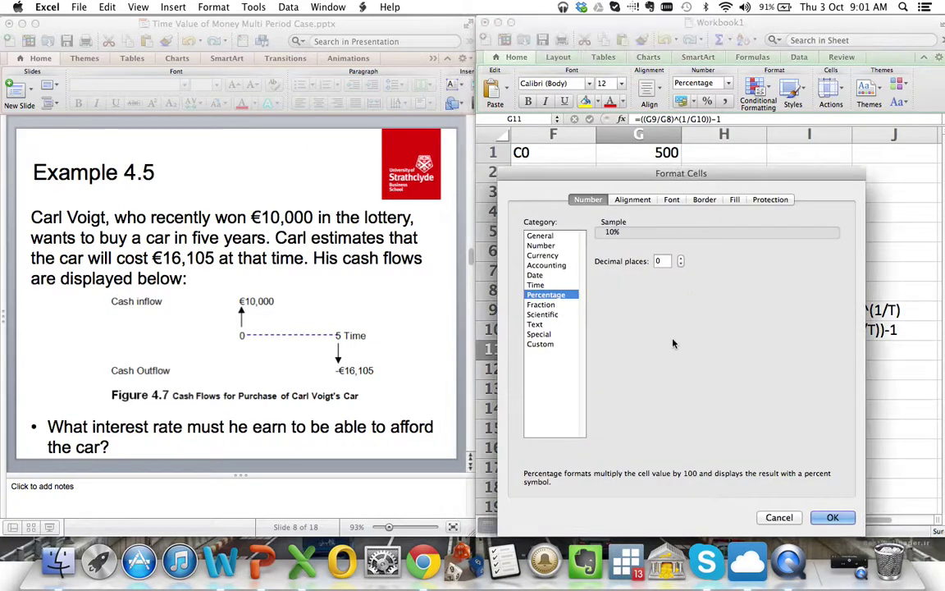
{"action": "double_click", "coordinate": [659, 261]}
{"action": "type", "text": "2"}
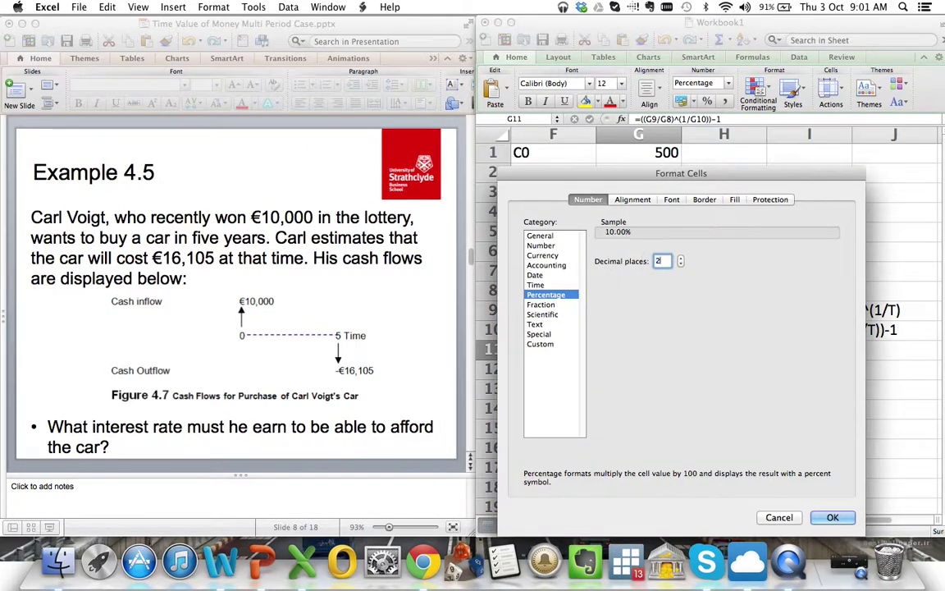
{"action": "left_click", "coordinate": [833, 517]}
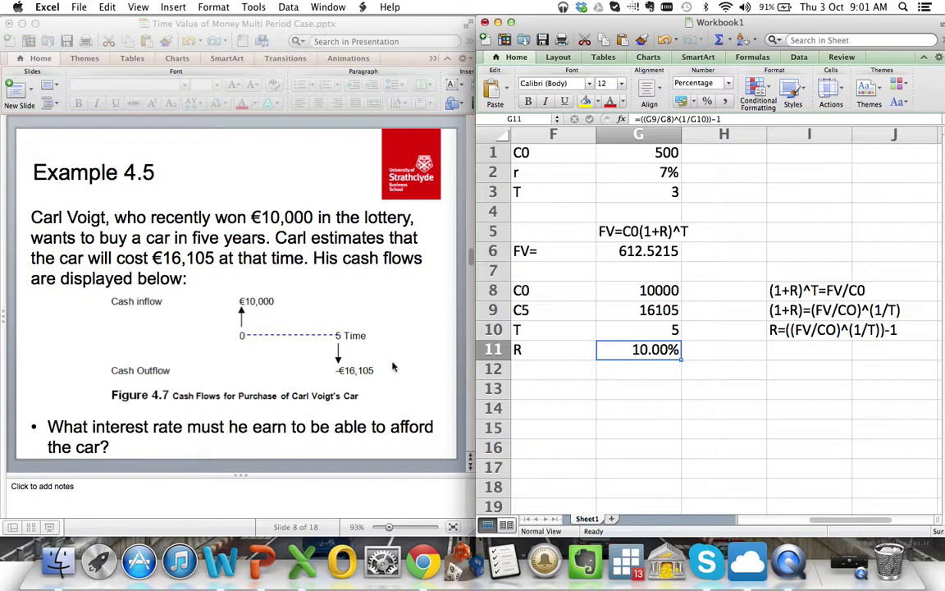
Step: Label cell F13 as PV for a present value calculation below the interest rate
{"action": "left_click", "coordinate": [650, 387]}
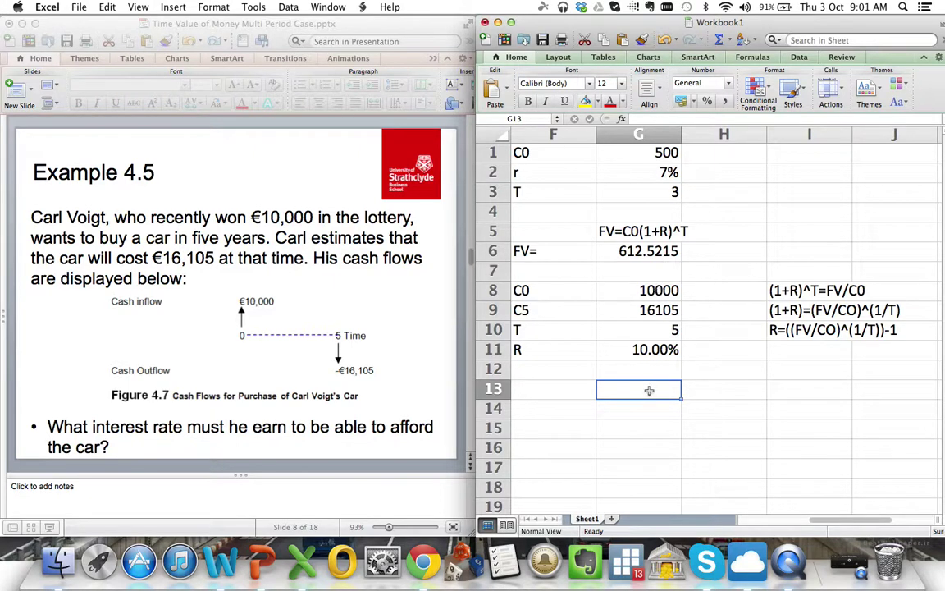
{"action": "left_click", "coordinate": [559, 391]}
{"action": "type", "text": "PV"}
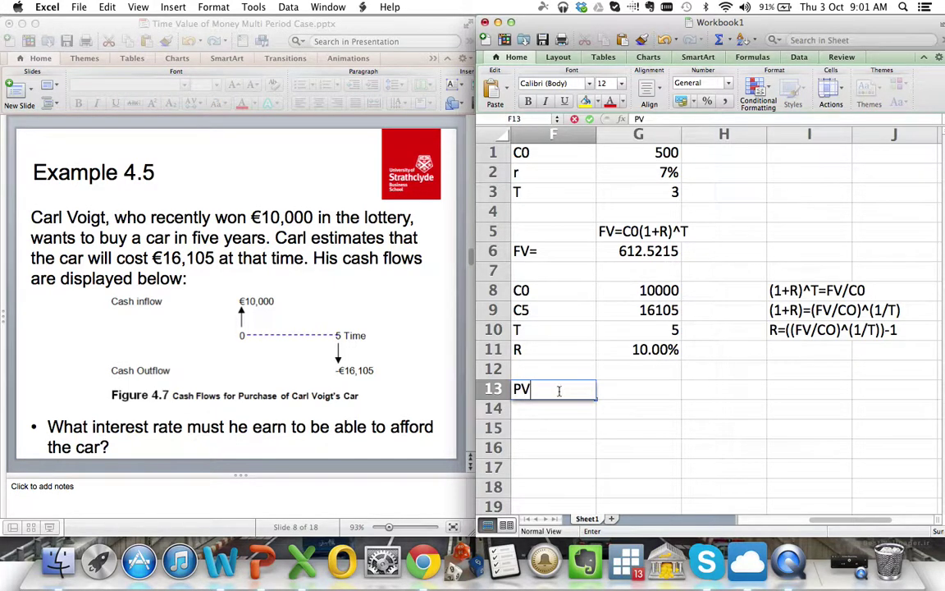
{"action": "key", "text": "Tab"}
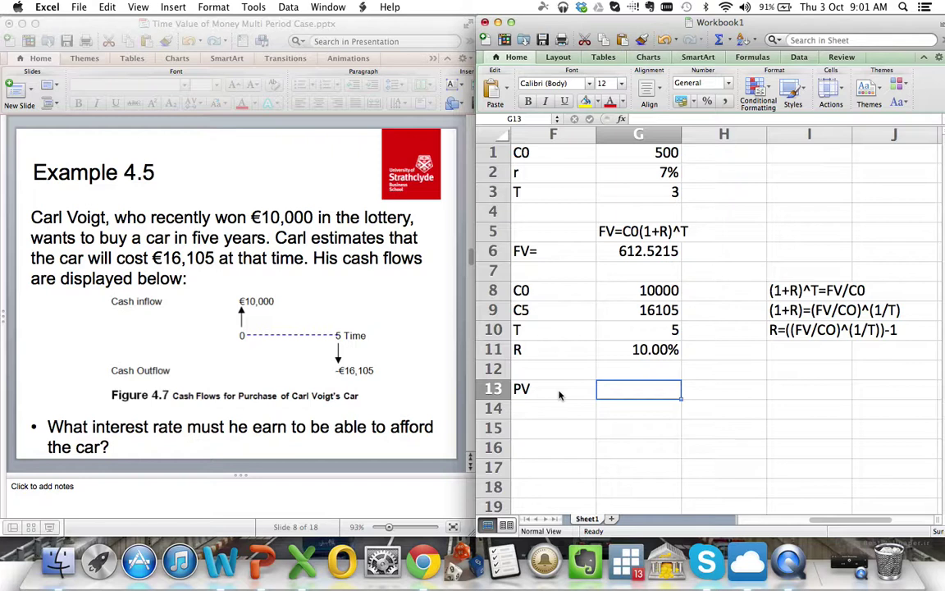
Step: Calculate the present value in G13 with the formula =G9/(1+G11)^G10
{"action": "type", "text": "="}
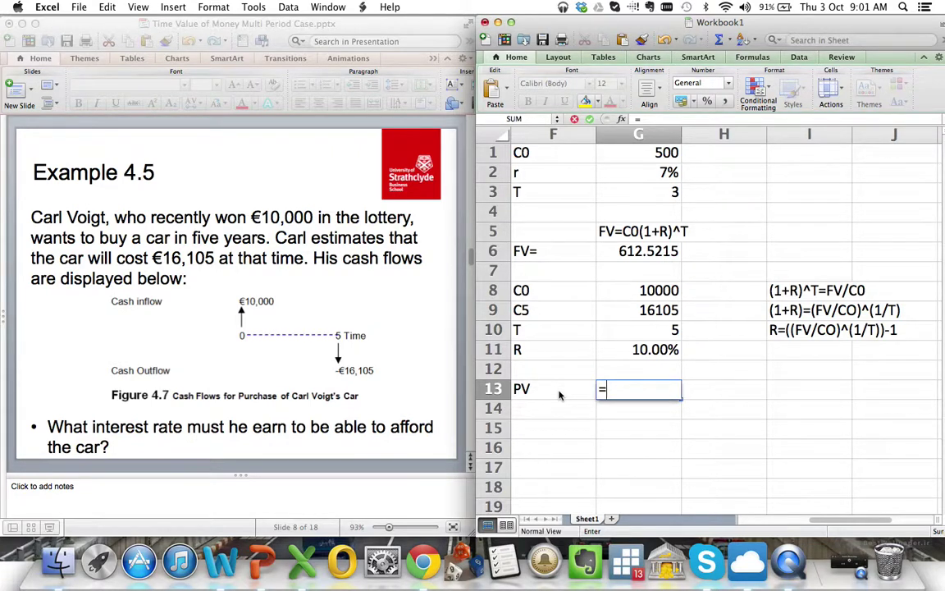
{"action": "type", "text": "("}
{"action": "key", "text": "BackSpace"}
{"action": "type", "text": "1"}
{"action": "key", "text": "BackSpace"}
{"action": "key", "text": "Up"}
{"action": "key", "text": "Up"}
{"action": "key", "text": "Up"}
{"action": "key", "text": "Up"}
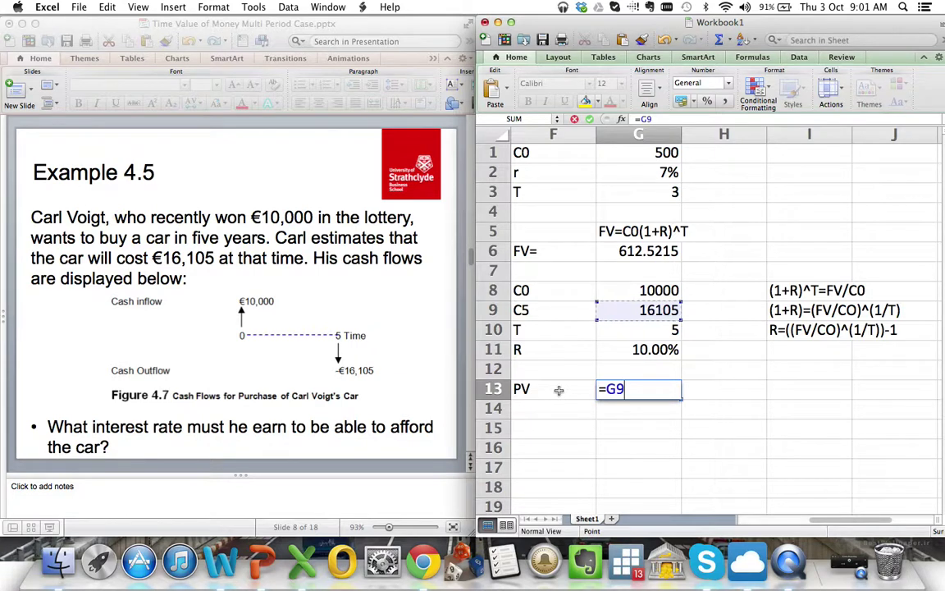
{"action": "type", "text": "/("}
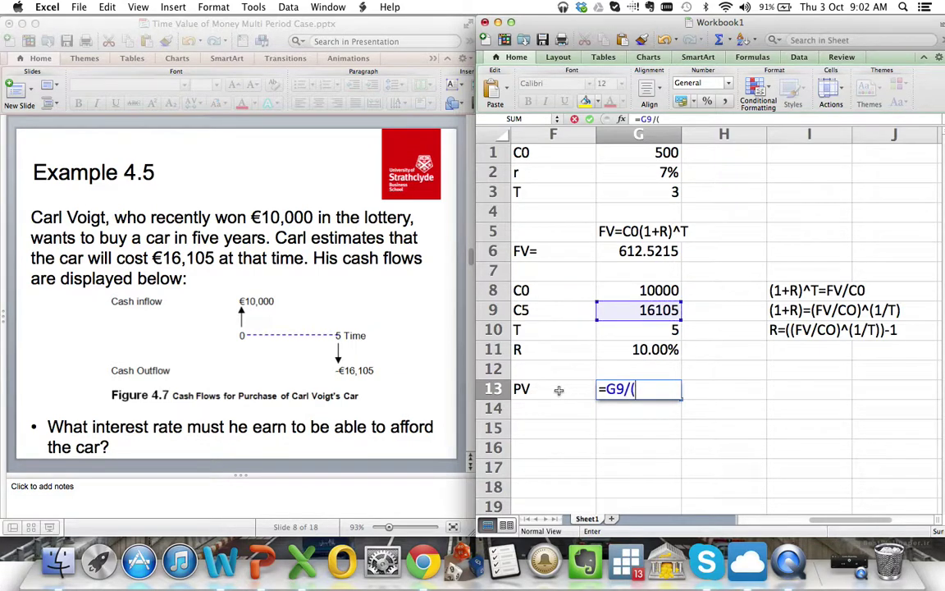
{"action": "type", "text": "1"}
{"action": "key", "text": "Up"}
{"action": "key", "text": "Up"}
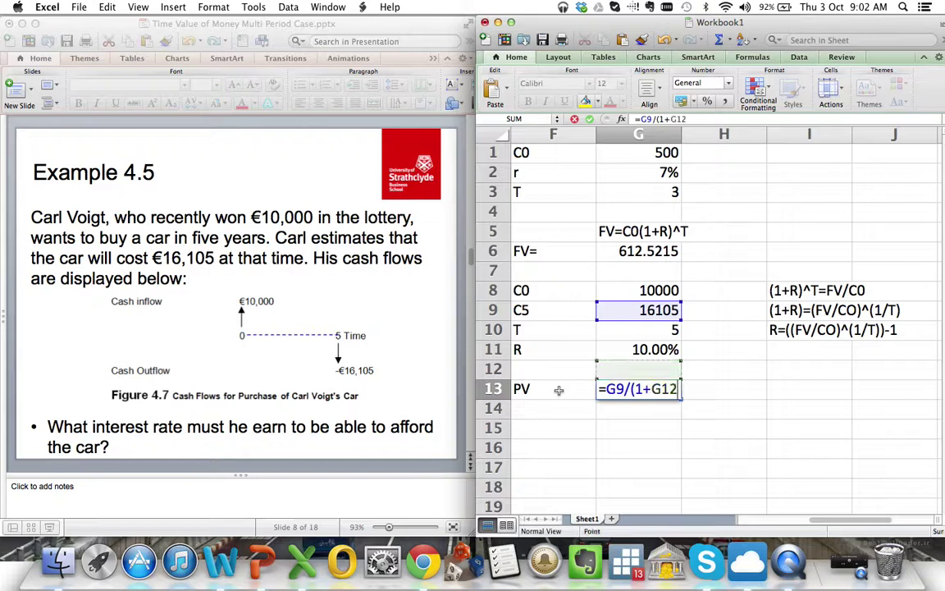
{"action": "type", "text": ")^"}
{"action": "key", "text": "Up"}
{"action": "key", "text": "Up"}
{"action": "key", "text": "Up"}
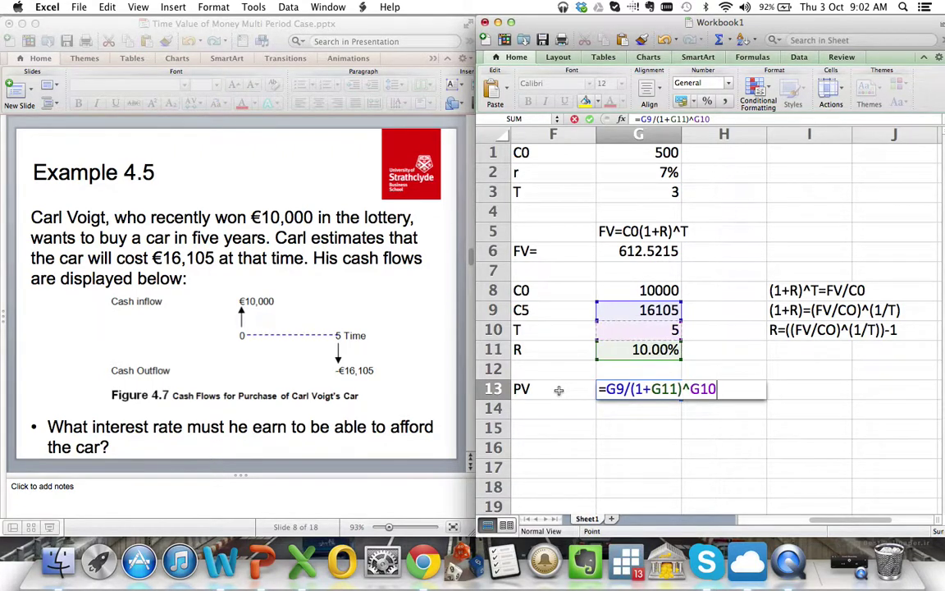
{"action": "key", "text": "Return"}
Step: Replace the interest rate formula in G11 with a trial rate of 3%
{"action": "key", "text": "Up"}
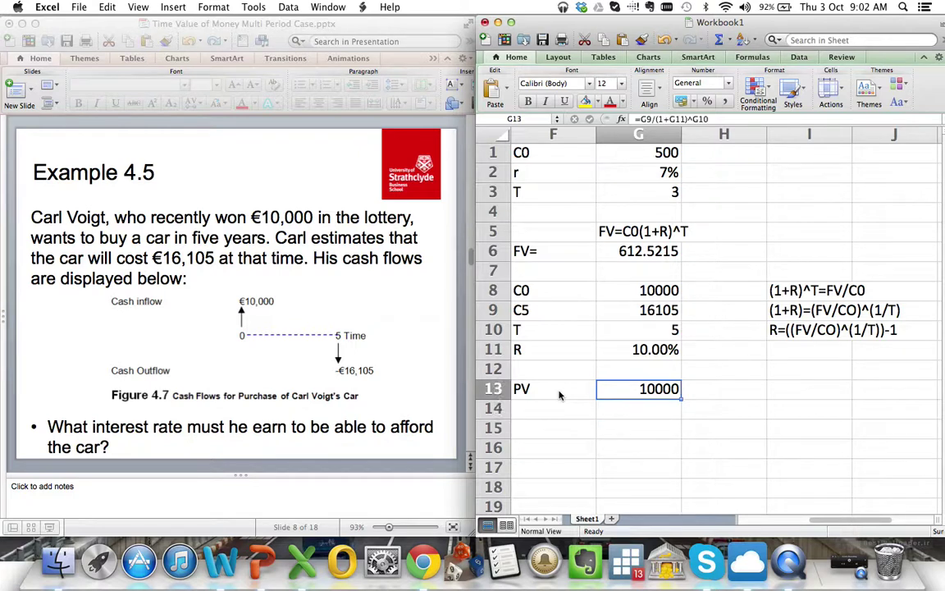
{"action": "key", "text": "Up"}
{"action": "key", "text": "Up"}
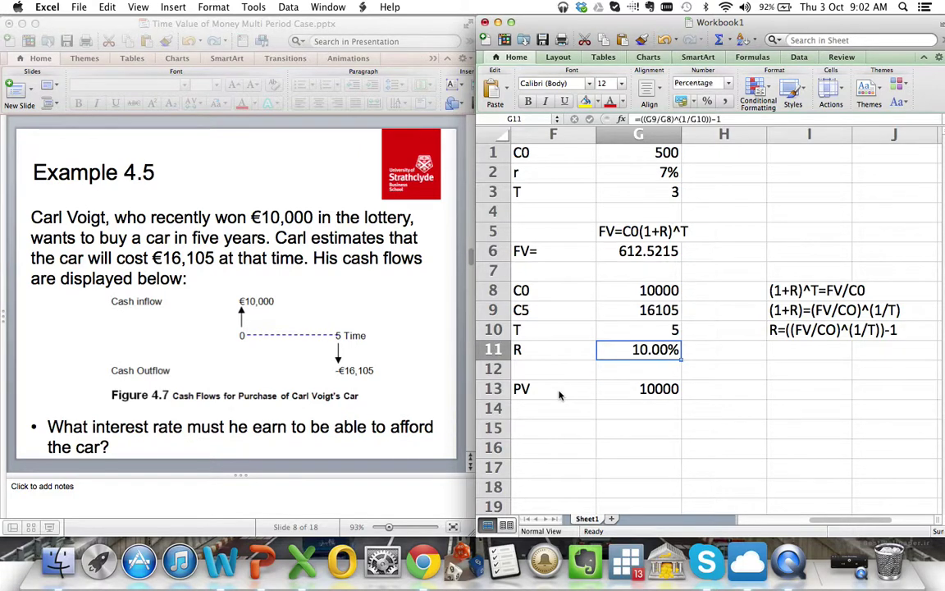
{"action": "type", "text": "3%"}
{"action": "key", "text": "Return"}
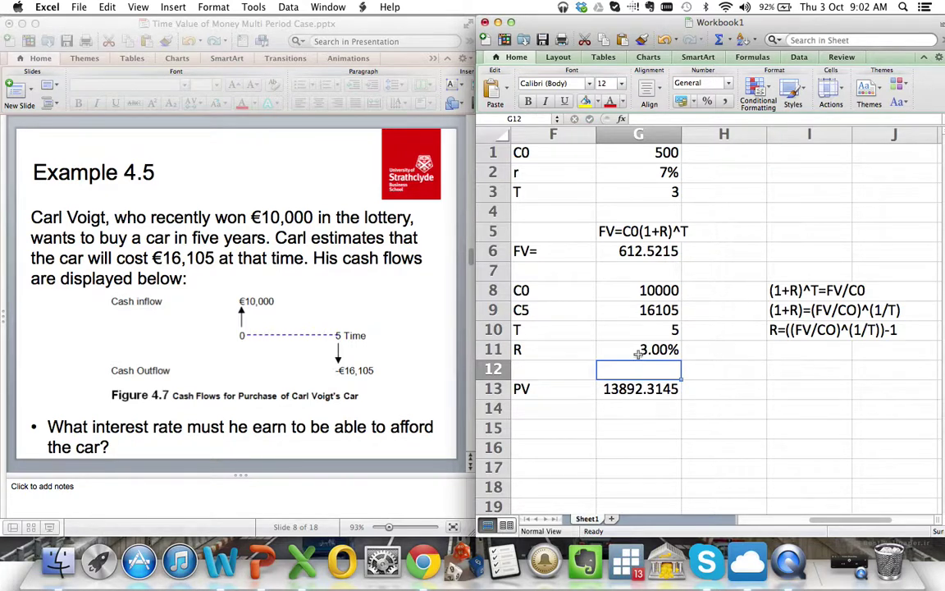
Step: Run Goal Seek to set the present value in G13 to 10000 by changing the interest rate in G11
{"action": "left_click", "coordinate": [628, 392]}
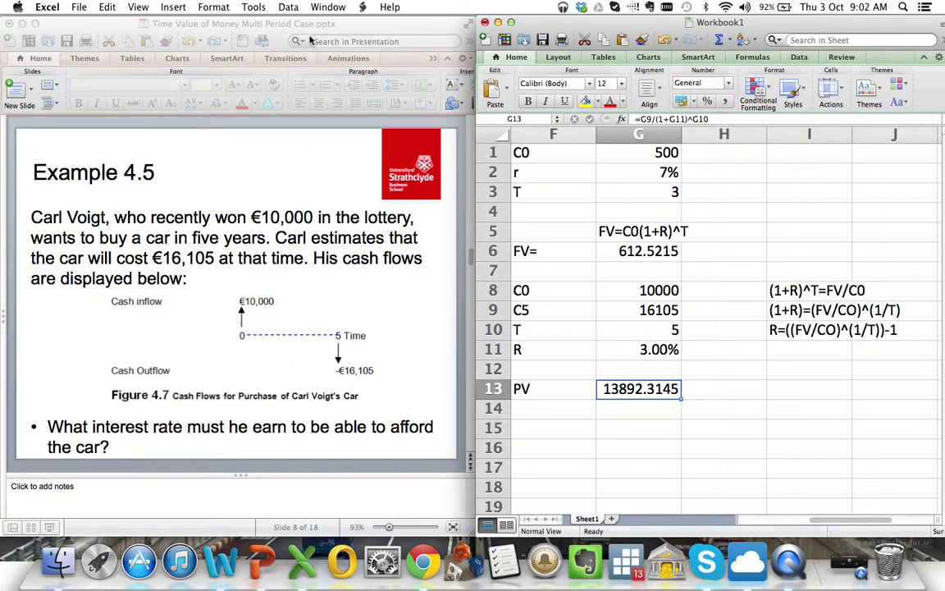
{"action": "left_click", "coordinate": [256, 7]}
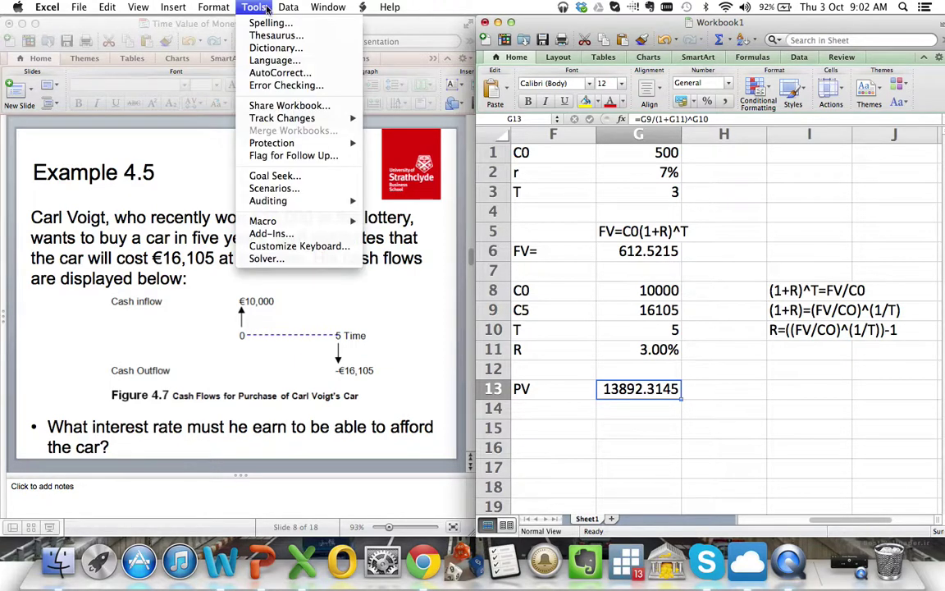
{"action": "left_click", "coordinate": [283, 180]}
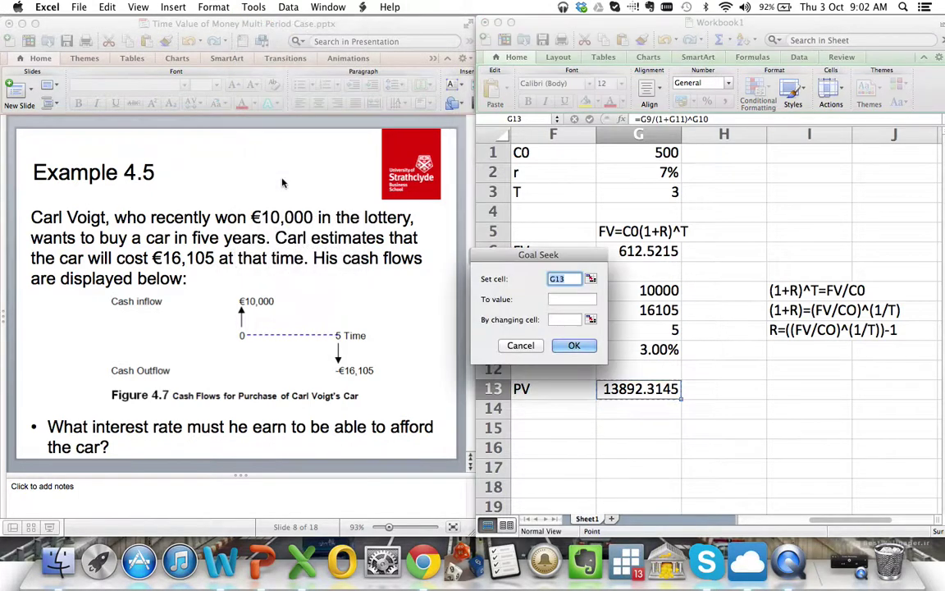
{"action": "left_click_drag", "start_coordinate": [489, 255], "coordinate": [311, 148]}
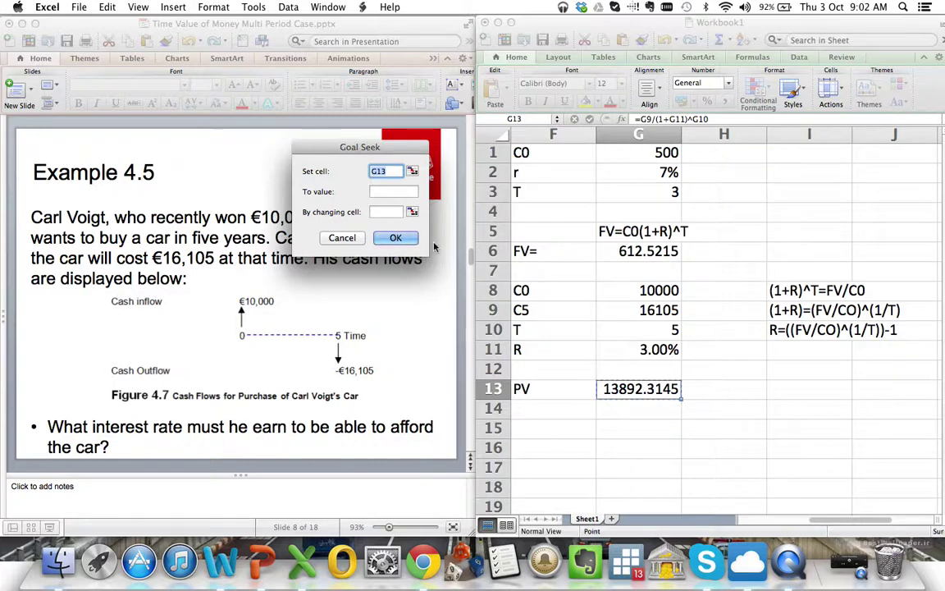
{"action": "left_click", "coordinate": [389, 192]}
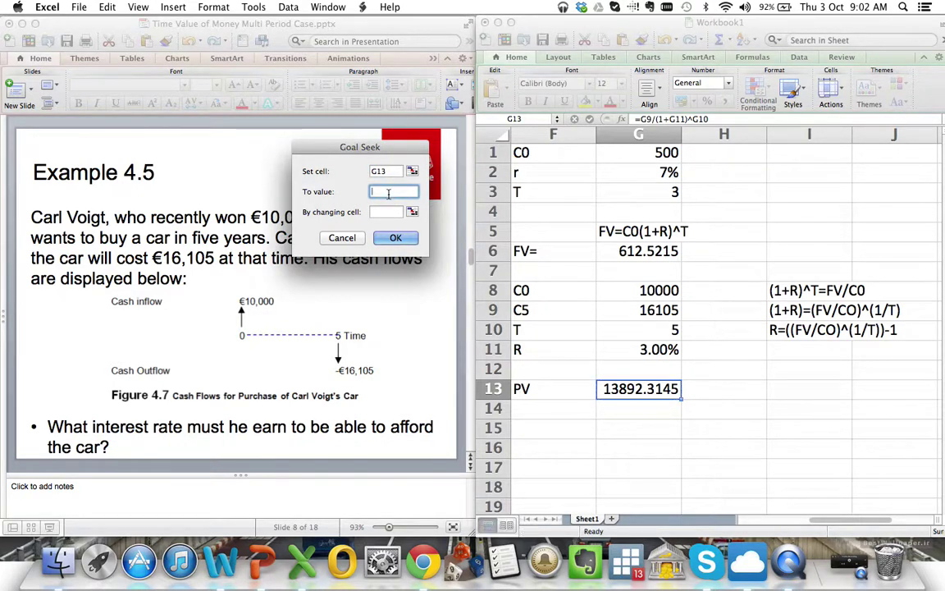
{"action": "type", "text": "10000"}
{"action": "left_click", "coordinate": [382, 212]}
{"action": "left_click", "coordinate": [632, 353]}
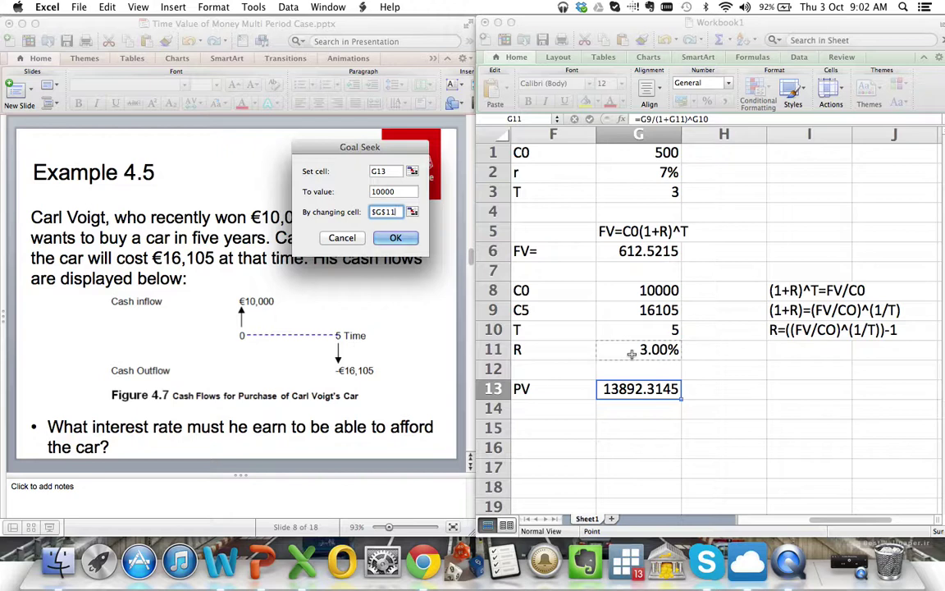
{"action": "left_click", "coordinate": [396, 238]}
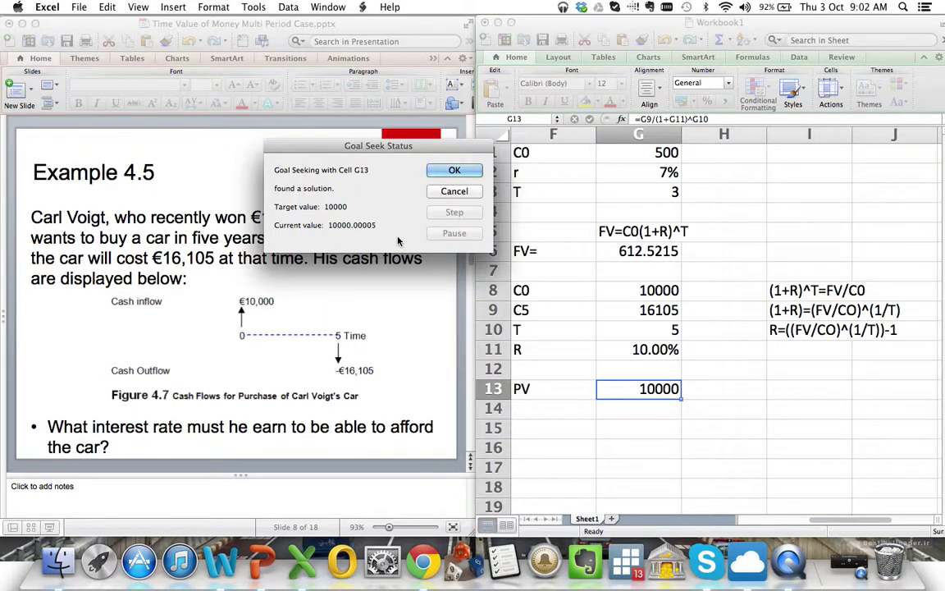
{"action": "left_click", "coordinate": [450, 170]}
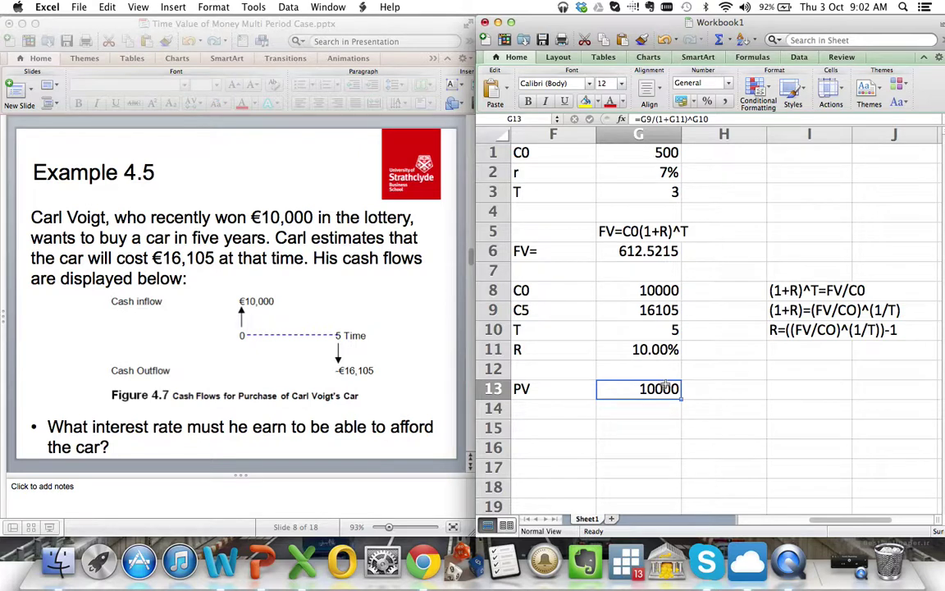
Step: Switch to the PowerPoint presentation and advance past the Example 4.5 solution to The Power of Compounding slide
{"action": "left_click", "coordinate": [414, 384]}
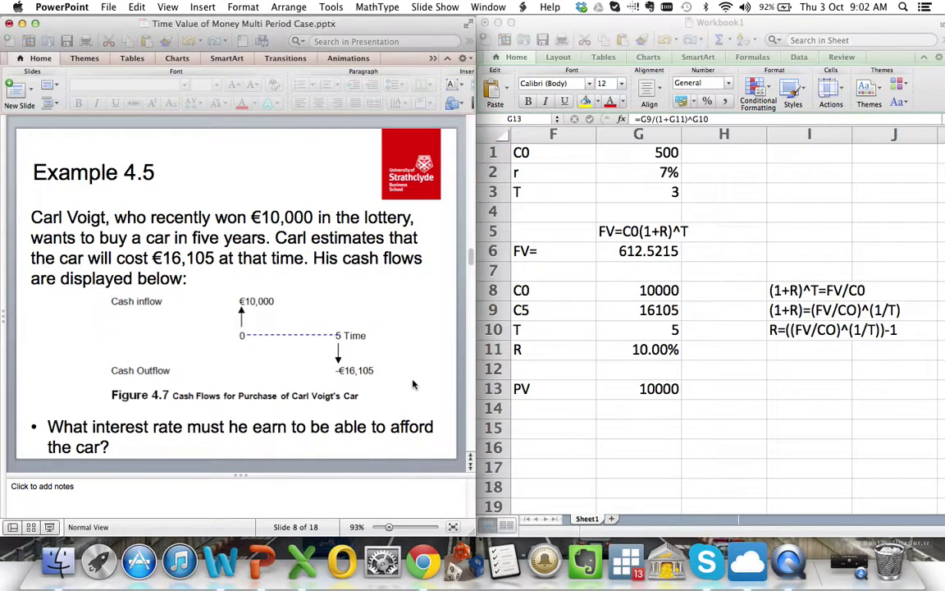
{"action": "key", "text": "Down"}
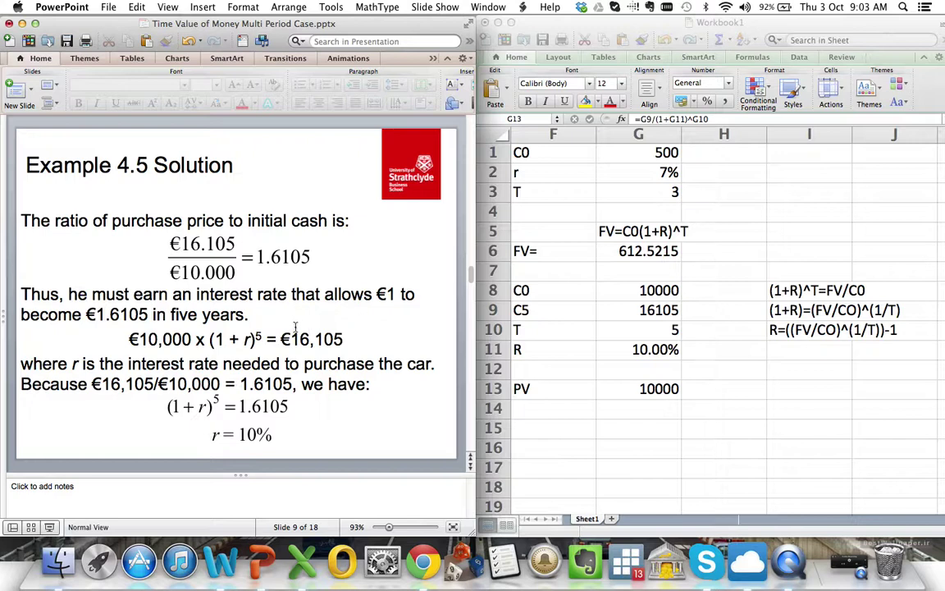
{"action": "key", "text": "Down"}
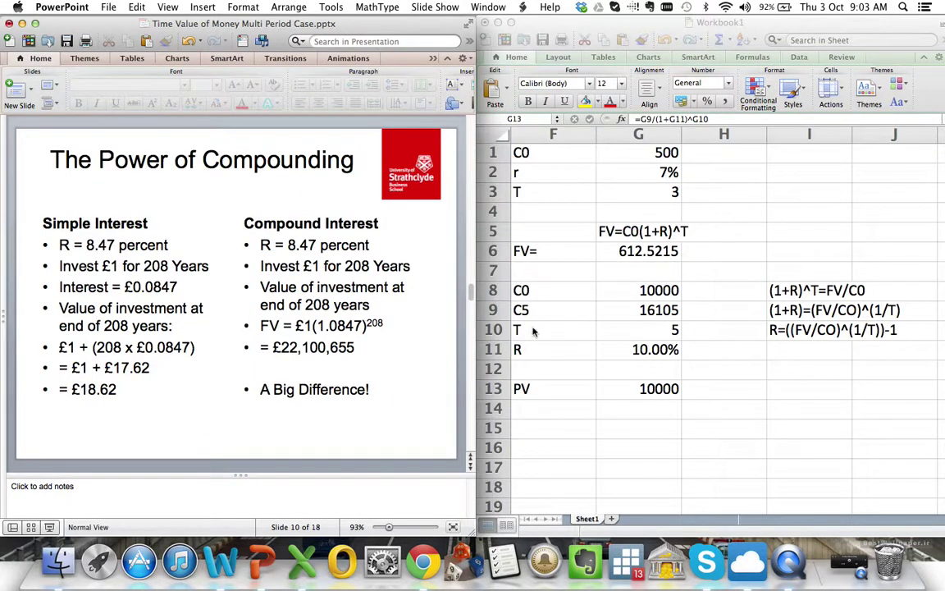
Step: Switch back to Excel and review the Time and Value table in columns A and B and the formula in D4
{"action": "left_click", "coordinate": [656, 462]}
{"action": "key", "text": "Left"}
{"action": "key", "text": "Left"}
{"action": "key", "text": "Left"}
{"action": "key", "text": "Left"}
{"action": "key", "text": "Left"}
{"action": "key", "text": "Left"}
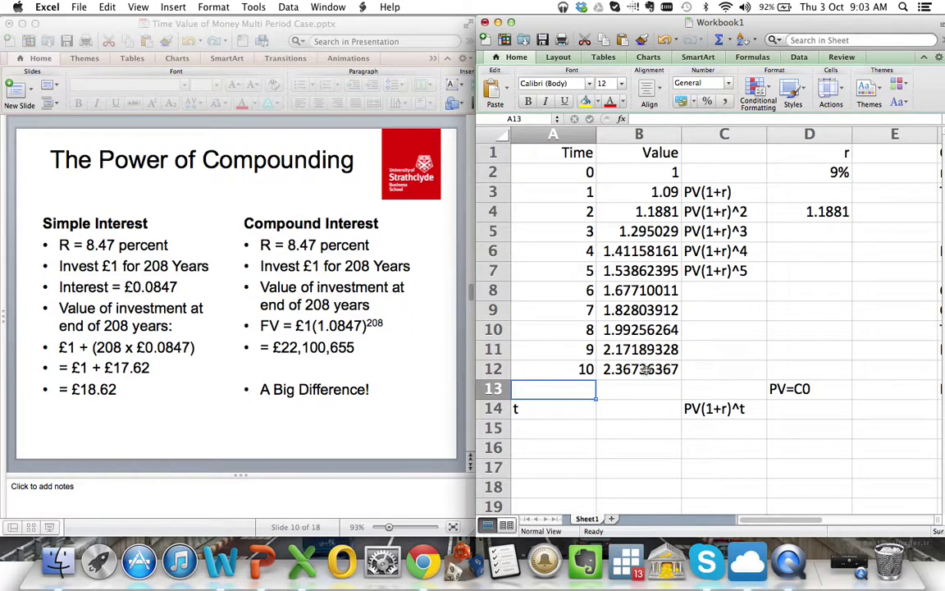
{"action": "left_click", "coordinate": [655, 426]}
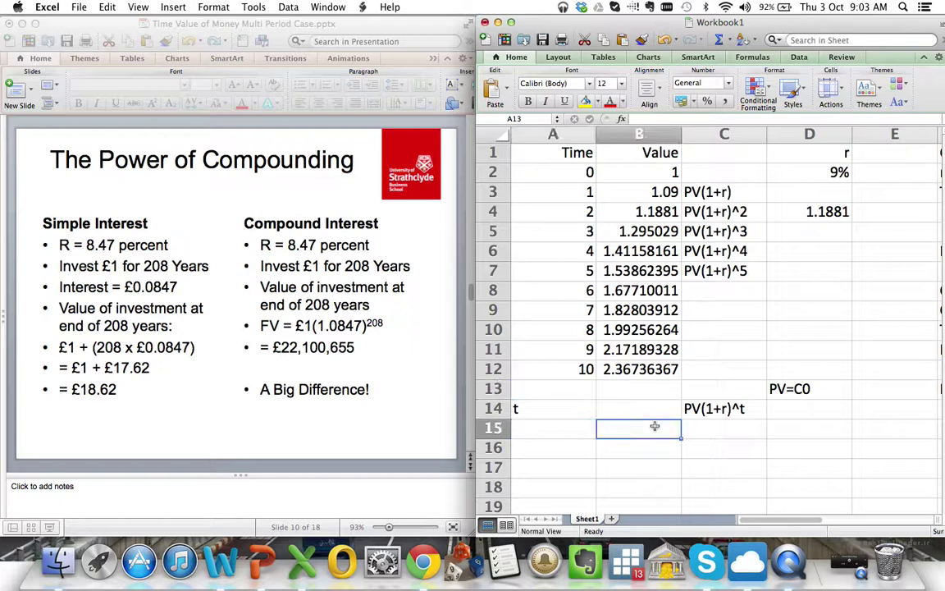
{"action": "left_click", "coordinate": [810, 212]}
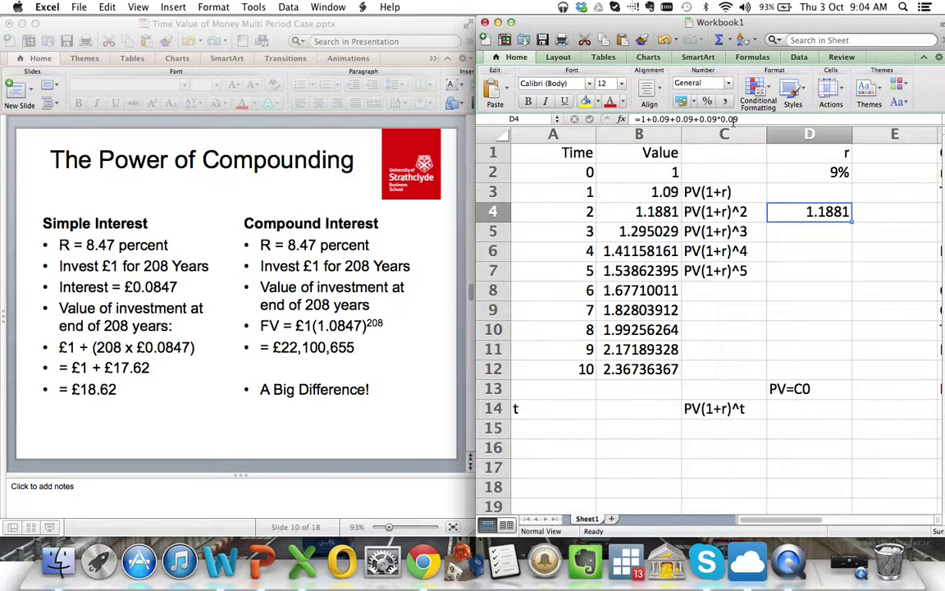
Step: Clear the PV(1+r) notation entries beside the yearly values in C3:C11
{"action": "left_click_drag", "start_coordinate": [726, 191], "coordinate": [723, 373]}
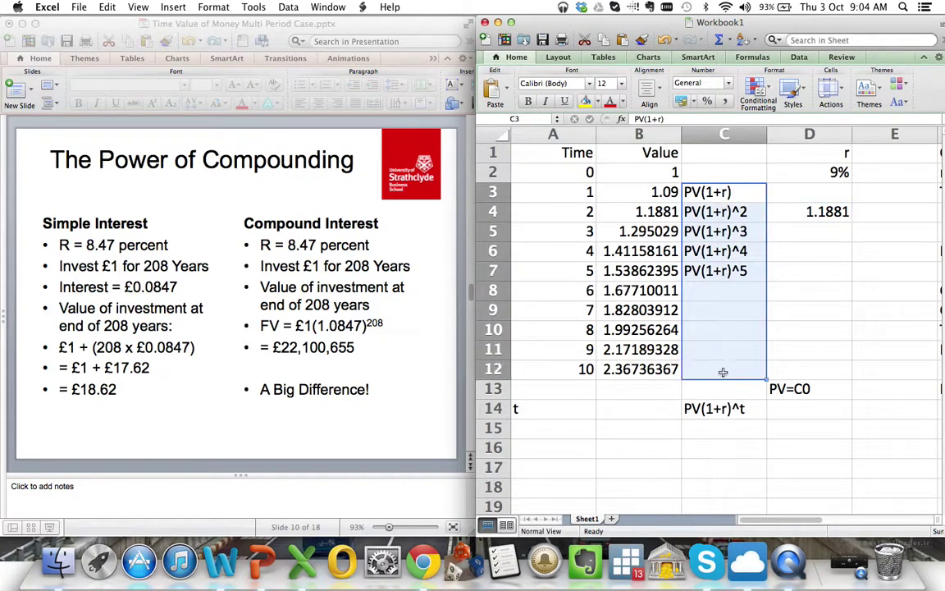
{"action": "key", "text": "BackSpace"}
{"action": "left_click", "coordinate": [723, 372]}
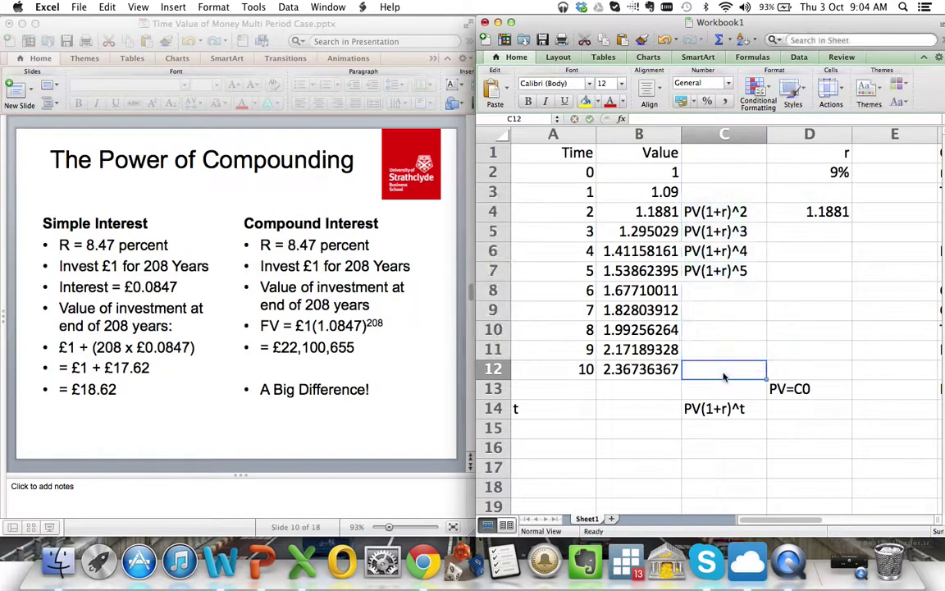
{"action": "left_click", "coordinate": [722, 194]}
{"action": "left_click_drag", "start_coordinate": [722, 199], "coordinate": [723, 346]}
{"action": "right_click", "coordinate": [724, 347]}
{"action": "left_click", "coordinate": [738, 375]}
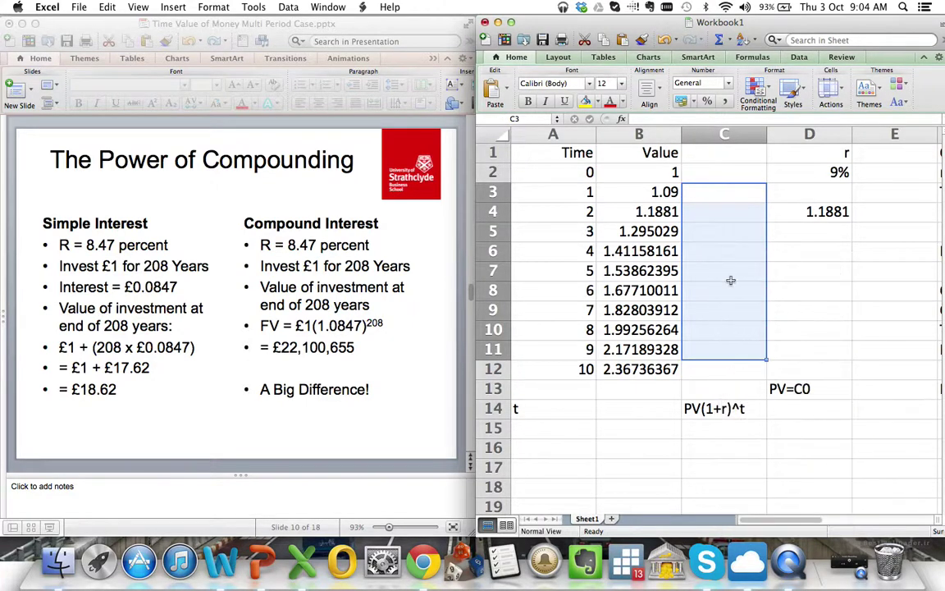
Step: Enter the heading Simple Interest in C1 and fit the width of column C to it
{"action": "left_click", "coordinate": [724, 190]}
{"action": "left_click", "coordinate": [715, 152]}
{"action": "type", "text": "SIMPL"}
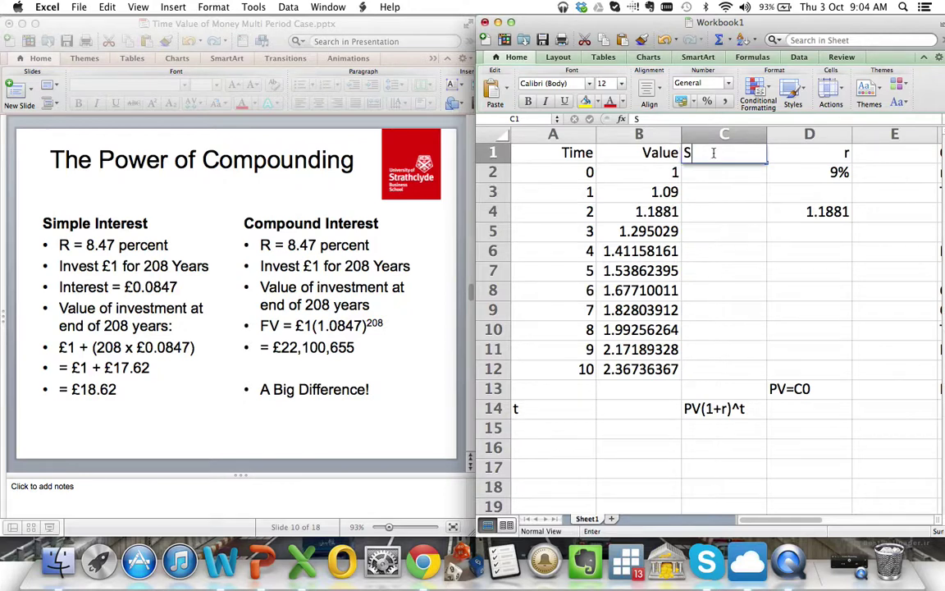
{"action": "key", "text": "BackSpace"}
{"action": "key", "text": "BackSpace"}
{"action": "key", "text": "BackSpace"}
{"action": "type", "text": "imple Interest"}
{"action": "key", "text": "Return"}
{"action": "double_click", "coordinate": [767, 133]}
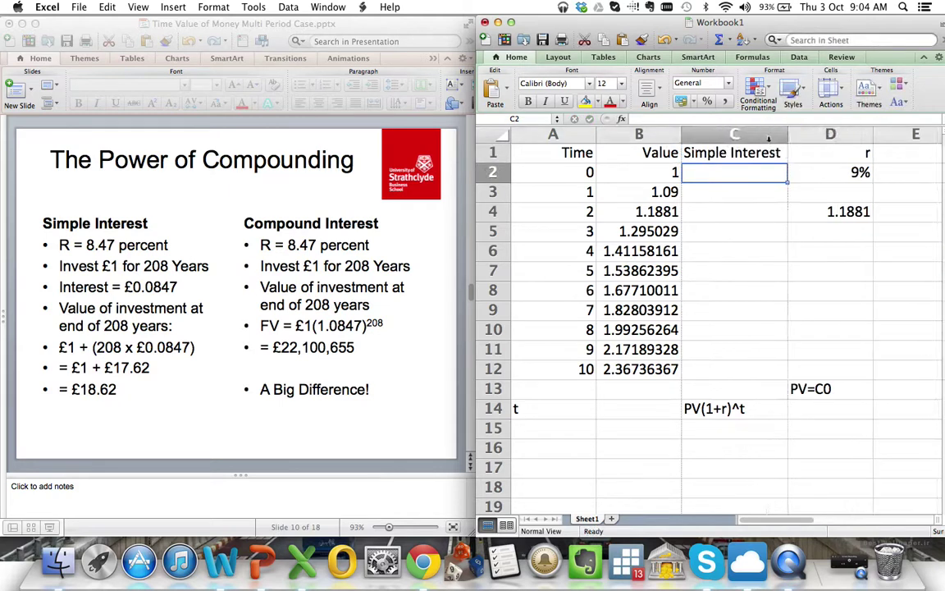
Step: Insert a new column before column D and head it Compound Interest in D1
{"action": "left_click", "coordinate": [805, 134]}
{"action": "right_click", "coordinate": [808, 136]}
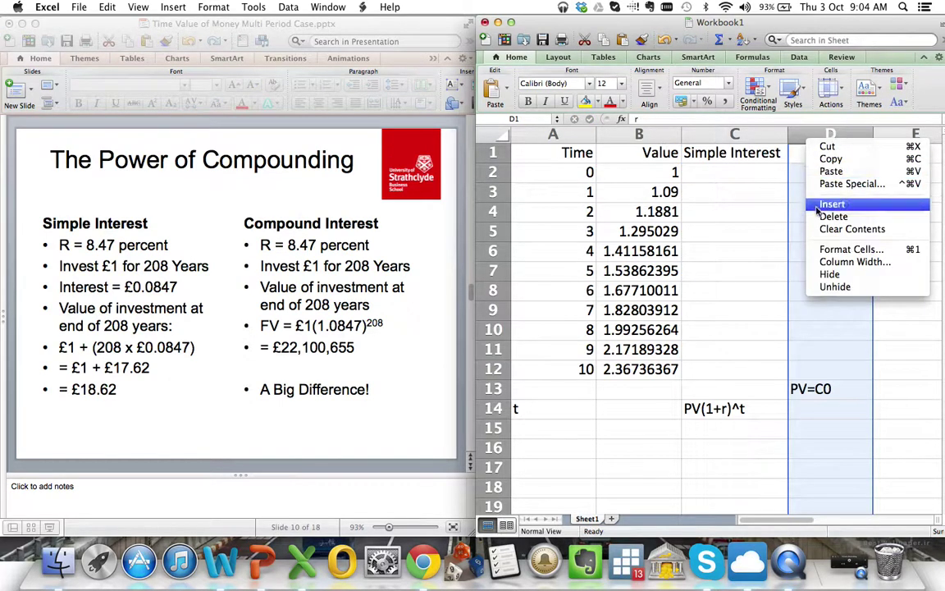
{"action": "left_click", "coordinate": [817, 207]}
{"action": "double_click", "coordinate": [822, 155]}
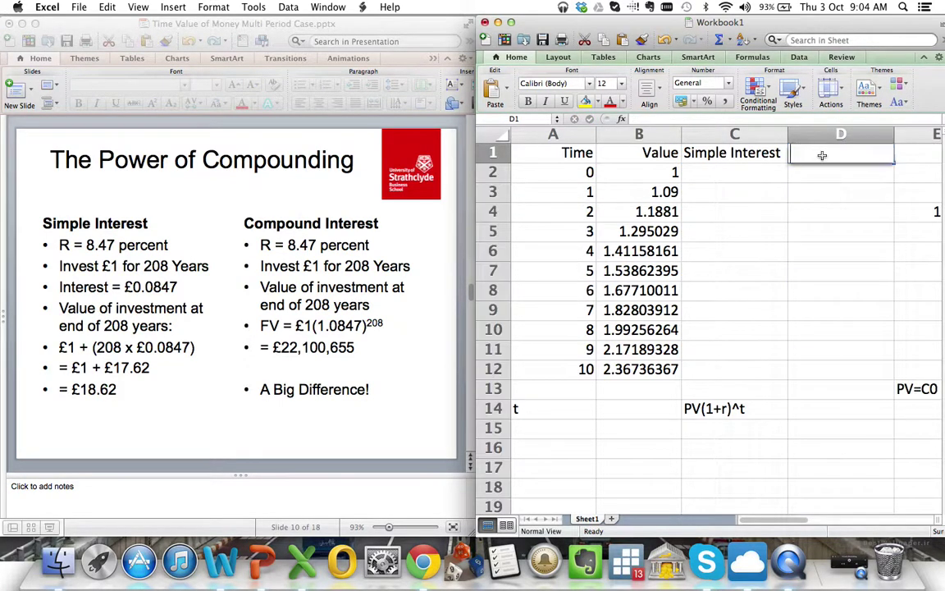
{"action": "type", "text": "Compound Interest"}
{"action": "key", "text": "Return"}
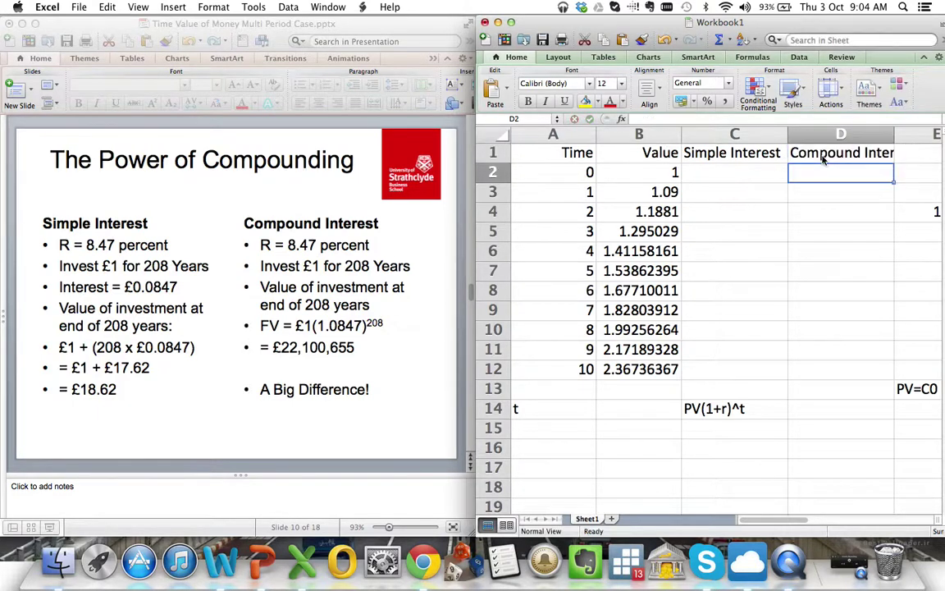
Step: Label B16 as r and enter a rate of 9% beside it in C16
{"action": "left_click", "coordinate": [758, 167]}
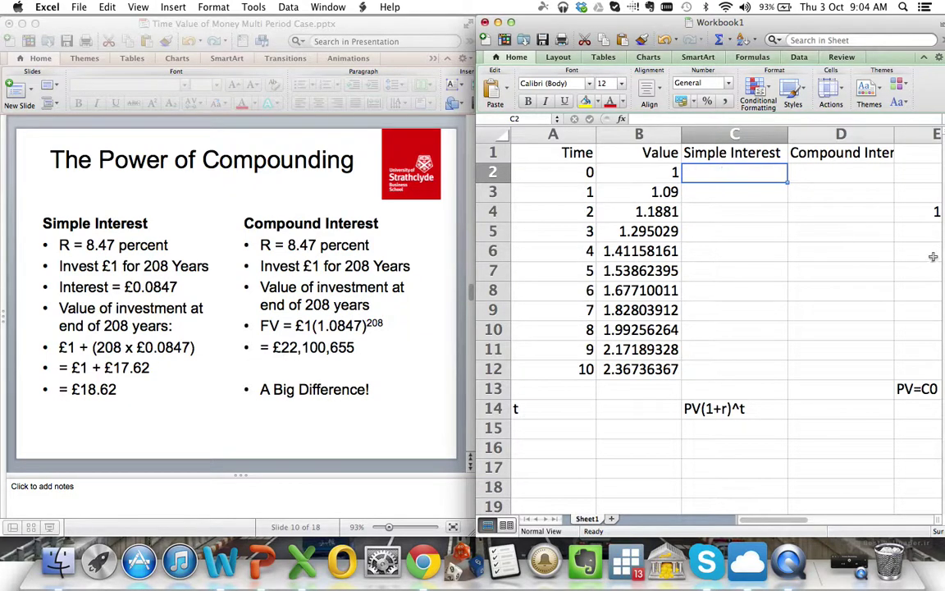
{"action": "left_click", "coordinate": [649, 445]}
{"action": "type", "text": "r"}
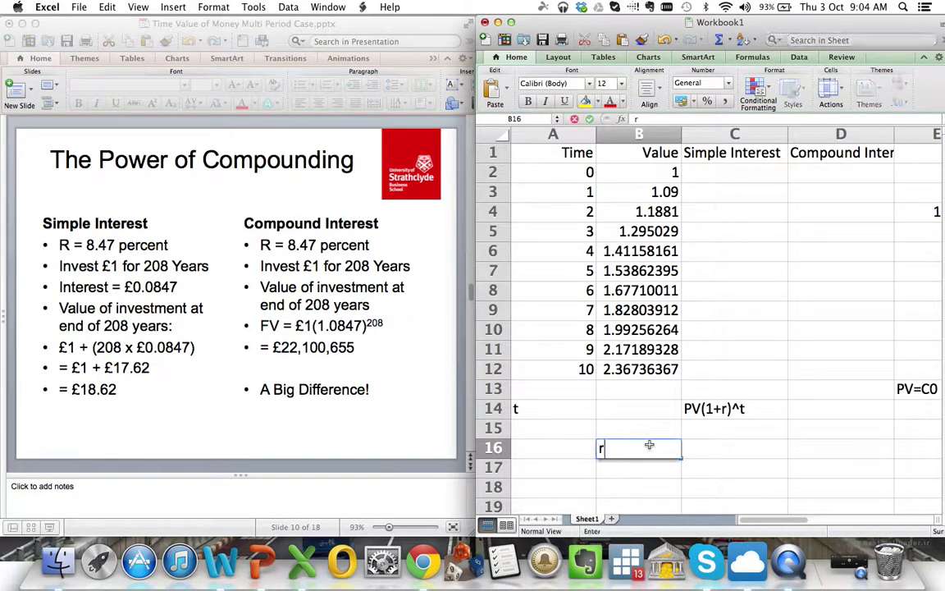
{"action": "key", "text": "Tab"}
{"action": "type", "text": "9%"}
{"action": "key", "text": "Tab"}
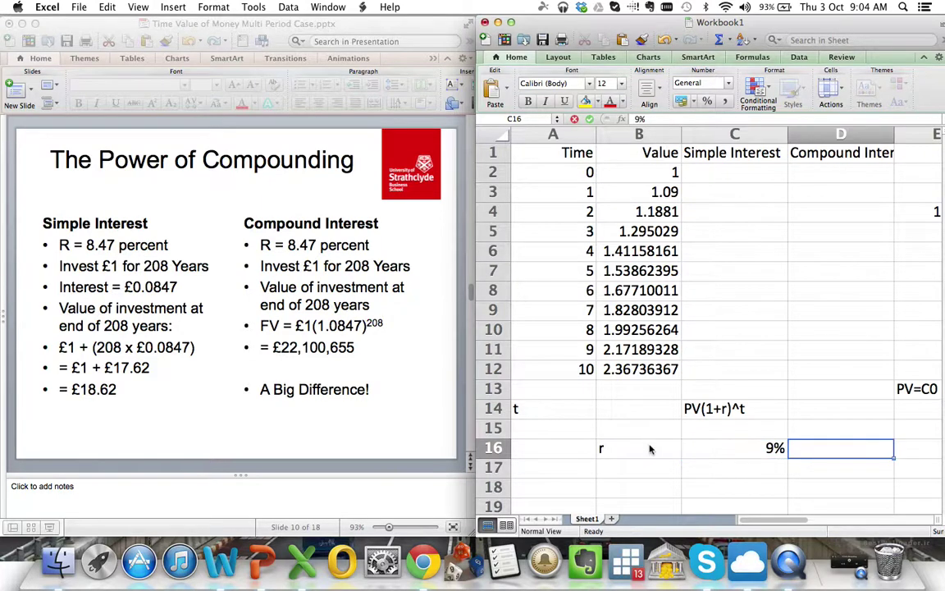
Step: Calculate the time 0 simple interest in C2 with the formula =$C$16*B2*A2, using an absolute reference to the rate
{"action": "left_click", "coordinate": [747, 170]}
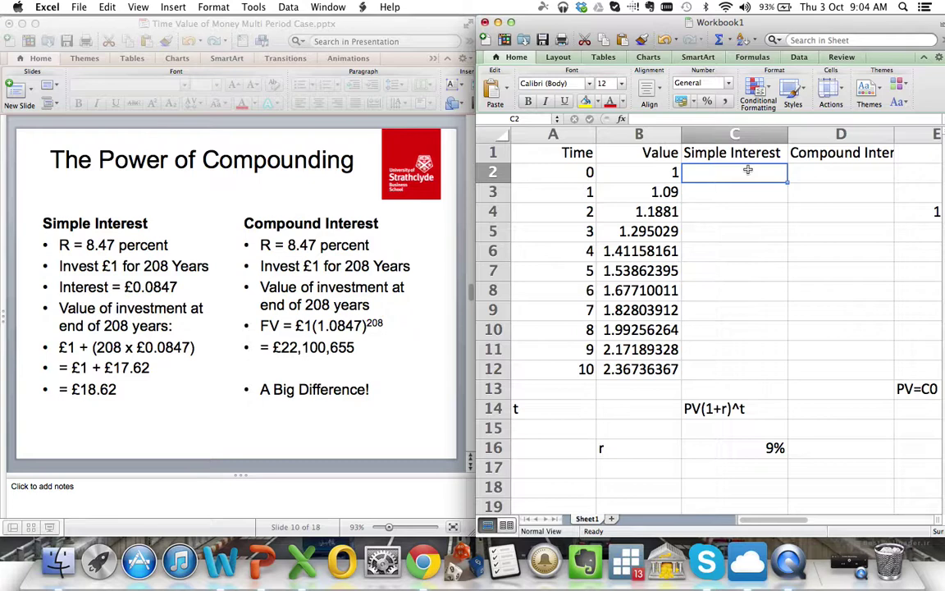
{"action": "type", "text": "="}
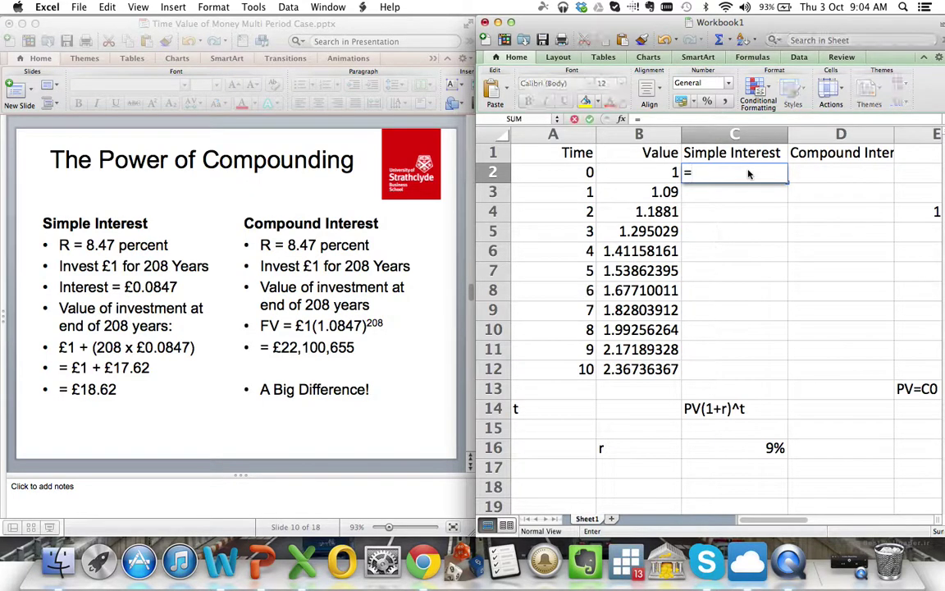
{"action": "key", "text": "Down"}
{"action": "key", "text": "Down"}
{"action": "key", "text": "Down"}
{"action": "key", "text": "Down"}
{"action": "key", "text": "Down"}
{"action": "key", "text": "Down"}
{"action": "key", "text": "Down"}
{"action": "key", "text": "Down"}
{"action": "key", "text": "Down"}
{"action": "key", "text": "Down"}
{"action": "key", "text": "Down"}
{"action": "key", "text": "Down"}
{"action": "key", "text": "Down"}
{"action": "key", "text": "Down"}
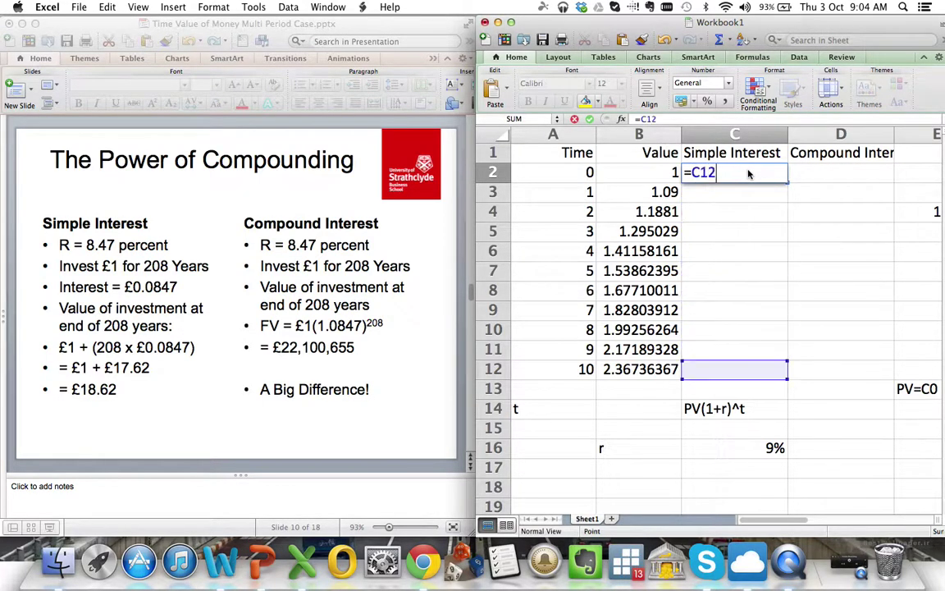
{"action": "key", "text": "super+t"}
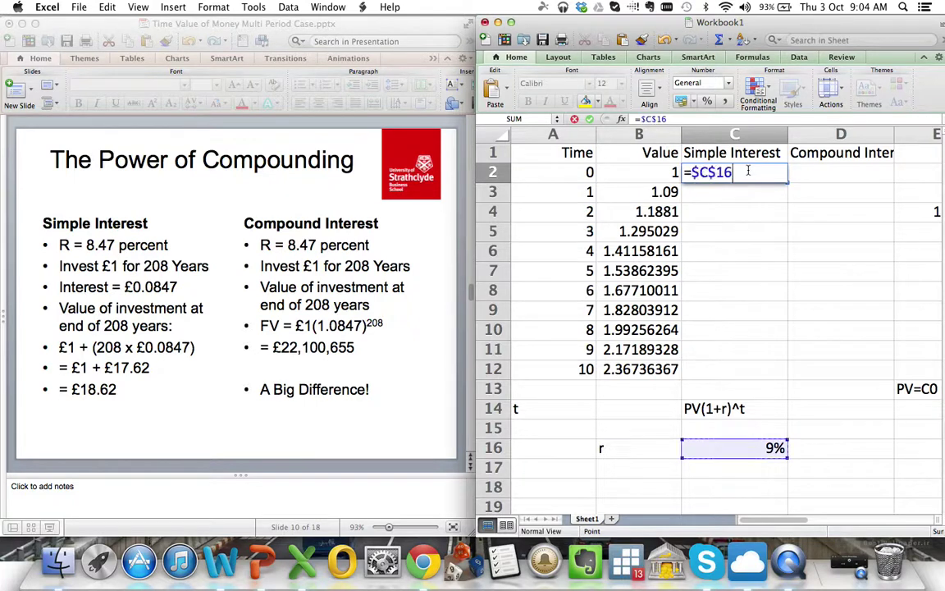
{"action": "type", "text": "*"}
{"action": "key", "text": "Left"}
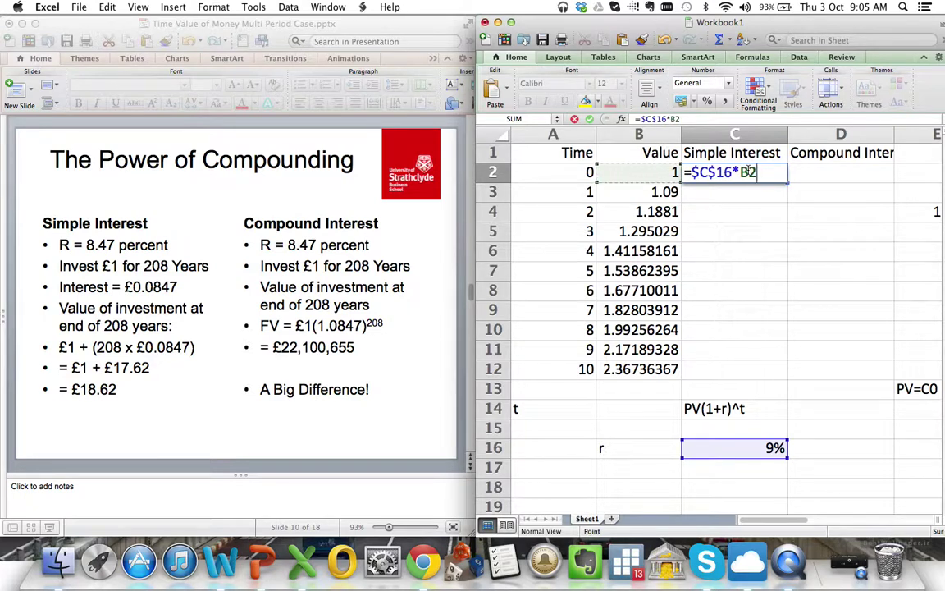
{"action": "type", "text": "*"}
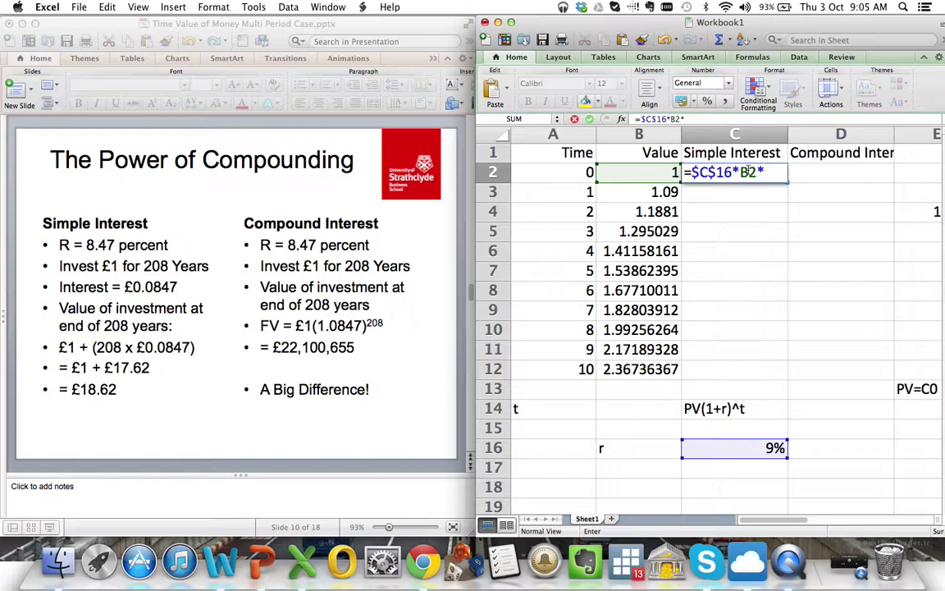
{"action": "key", "text": "Left"}
{"action": "key", "text": "Left"}
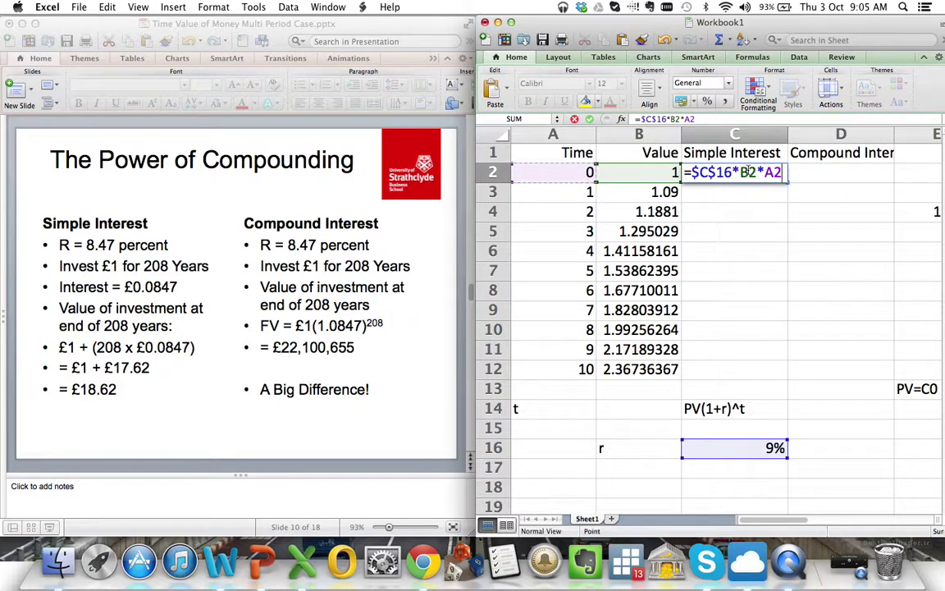
{"action": "key", "text": "Return"}
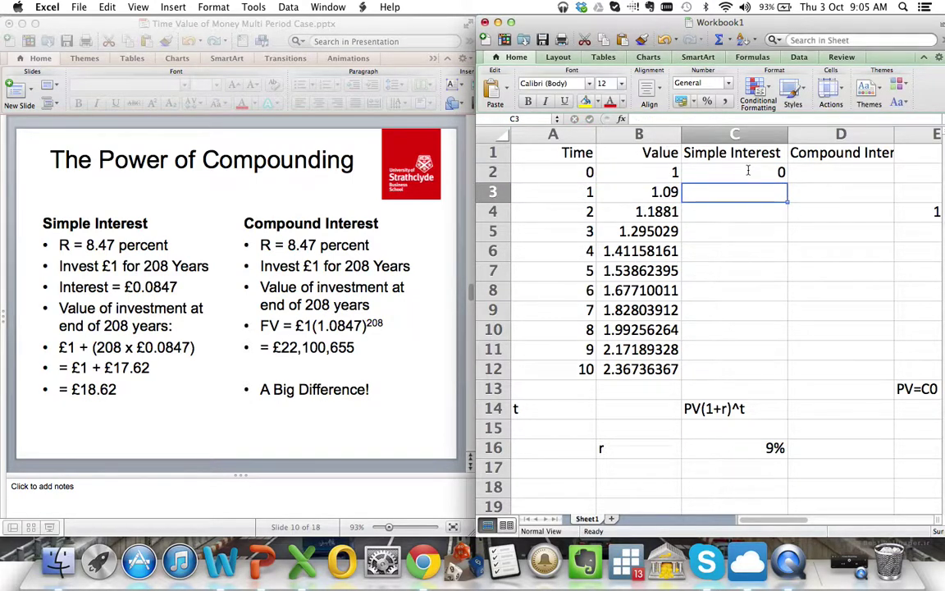
{"action": "left_click", "coordinate": [749, 169]}
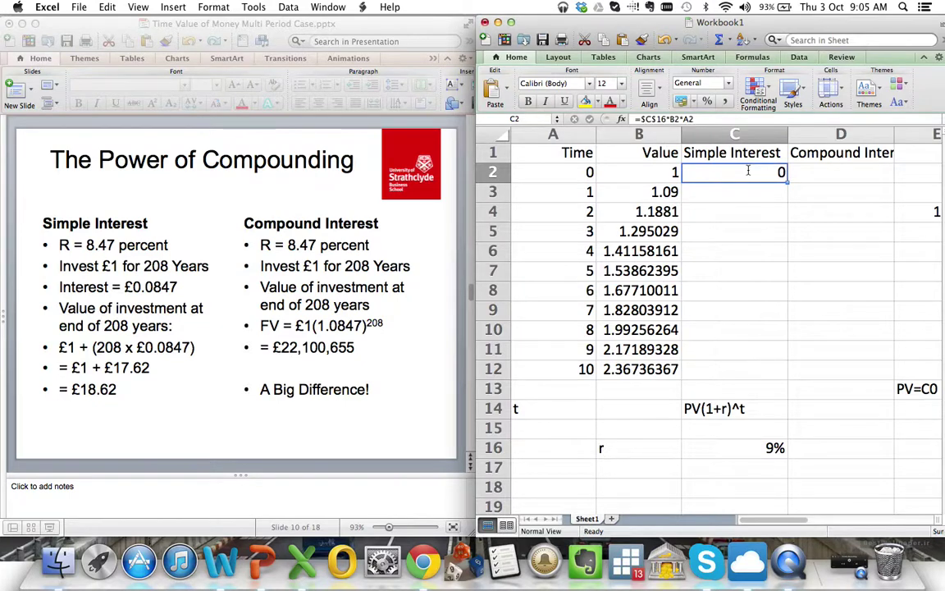
{"action": "key", "text": "Right"}
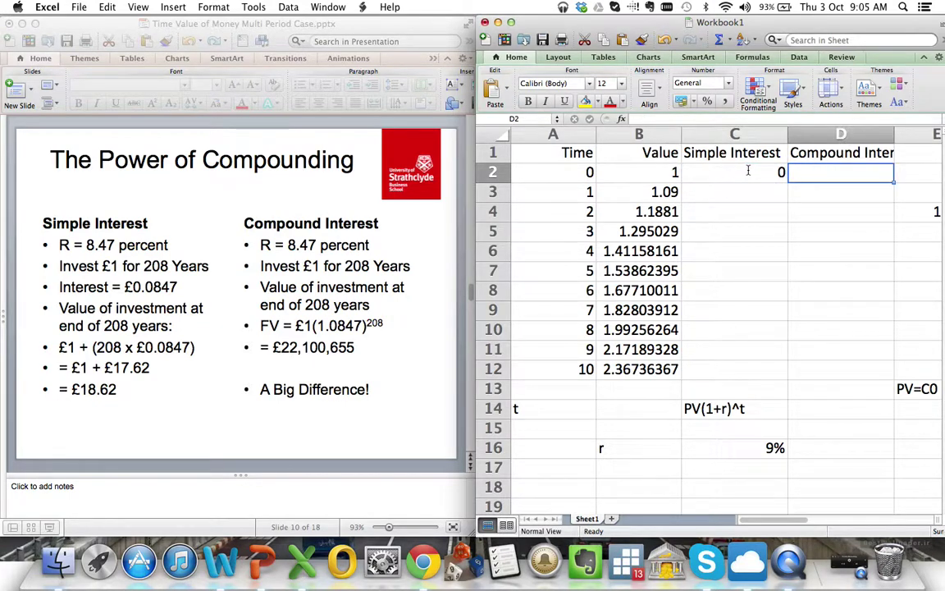
Step: Calculate the time 0 compound interest in D2 as the value minus the simple interest with the formula =B2-C2
{"action": "type", "text": "=="}
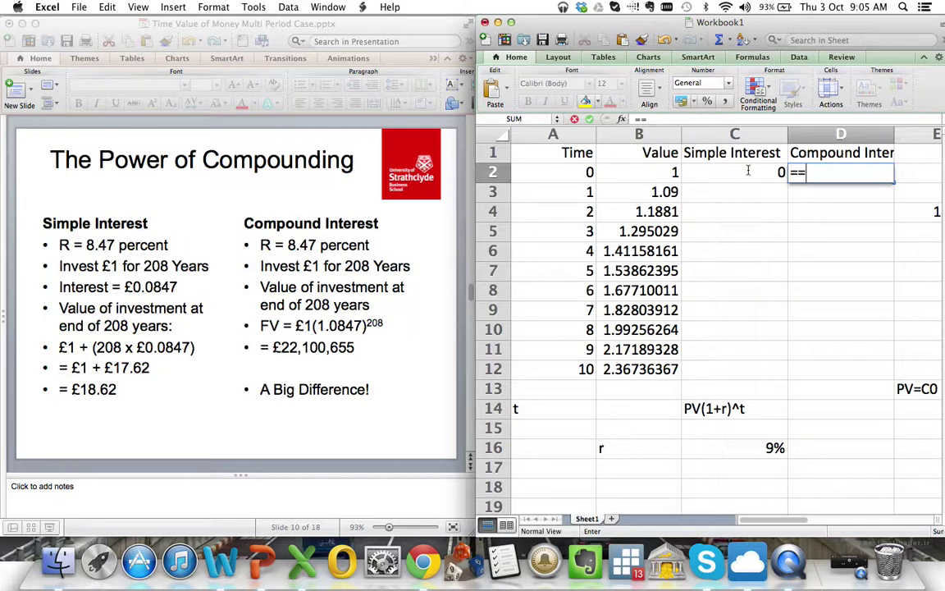
{"action": "key", "text": "Left"}
{"action": "key", "text": "Left"}
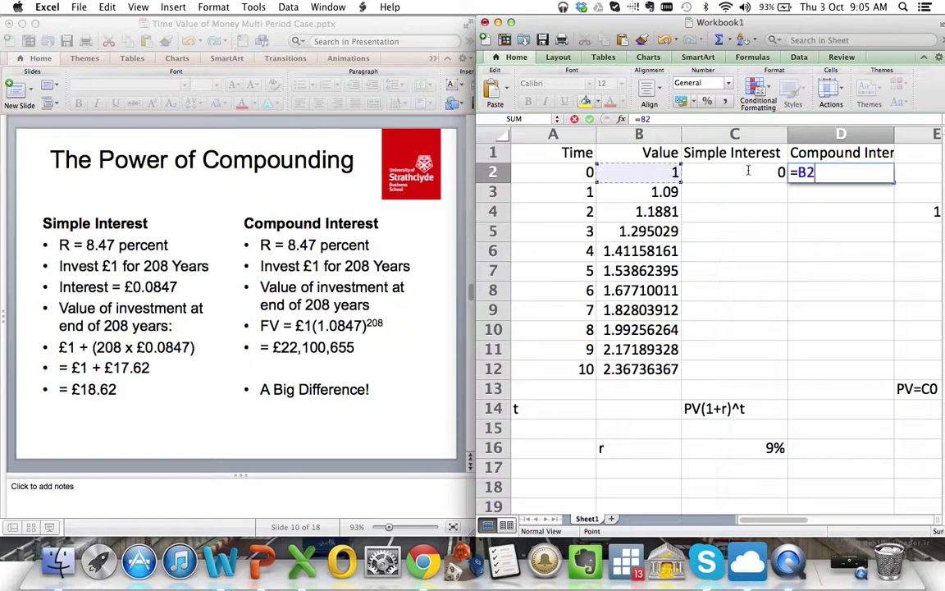
{"action": "type", "text": "-"}
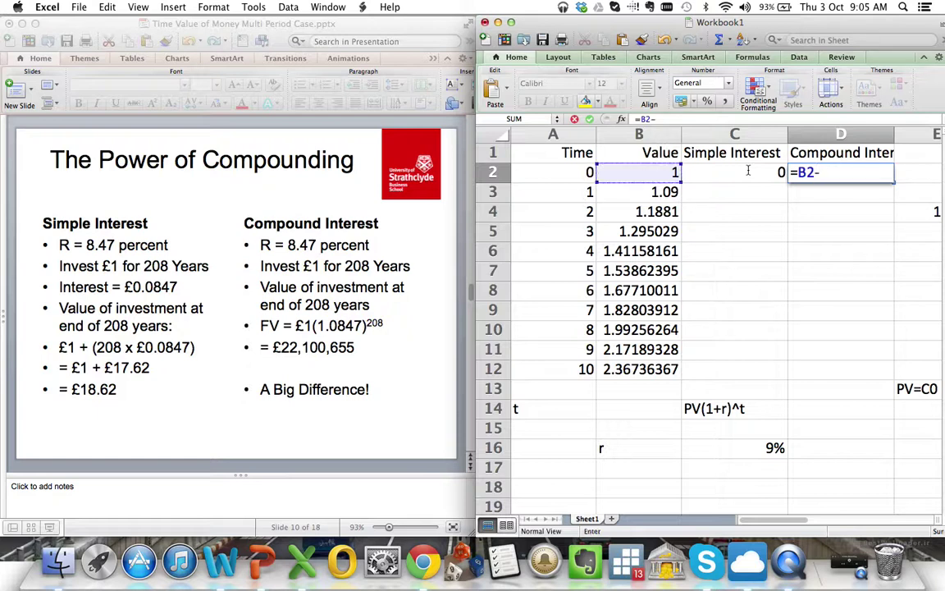
{"action": "left_click", "coordinate": [747, 170]}
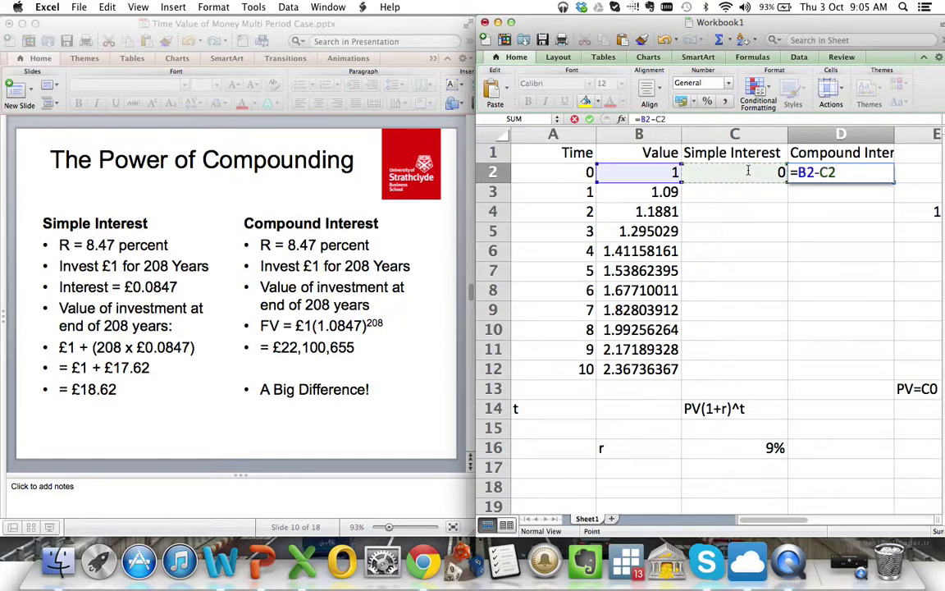
{"action": "key", "text": "Return"}
{"action": "key", "text": "Up"}
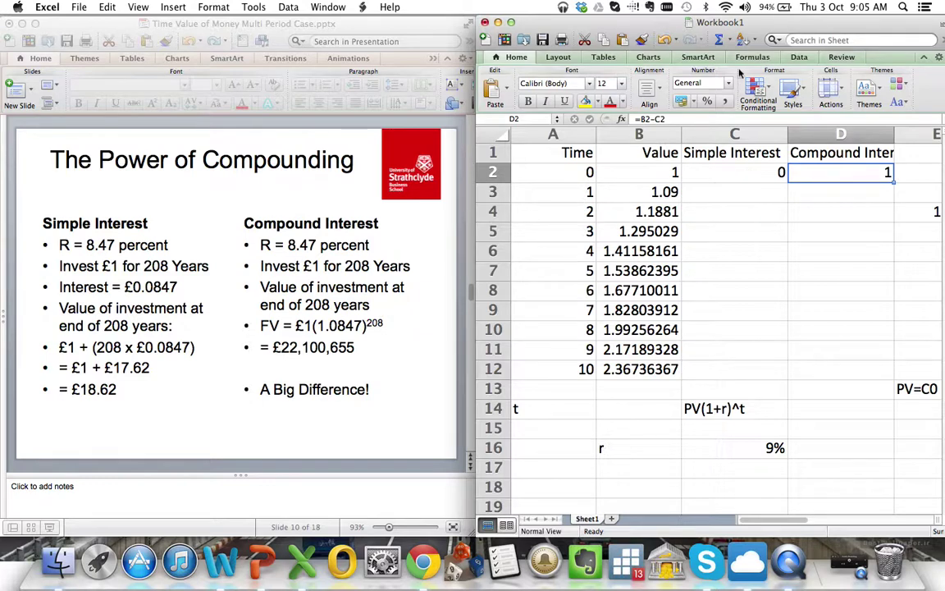
Step: Change the compound interest formula in D2 to =B2-(1+C2) so it also deducts the initial investment of 1
{"action": "left_click", "coordinate": [669, 119]}
{"action": "left_click", "coordinate": [649, 119]}
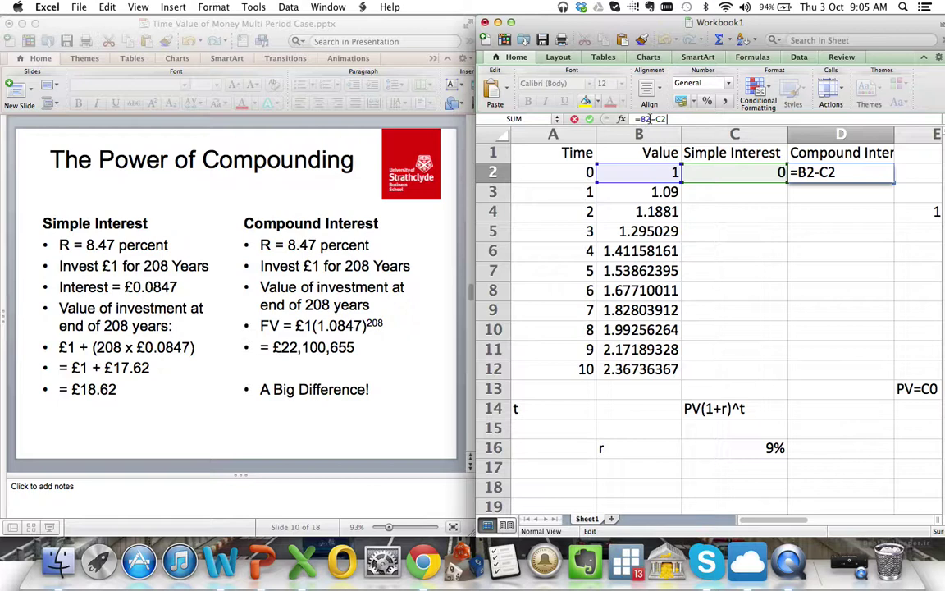
{"action": "left_click_drag", "start_coordinate": [665, 119], "coordinate": [658, 120]}
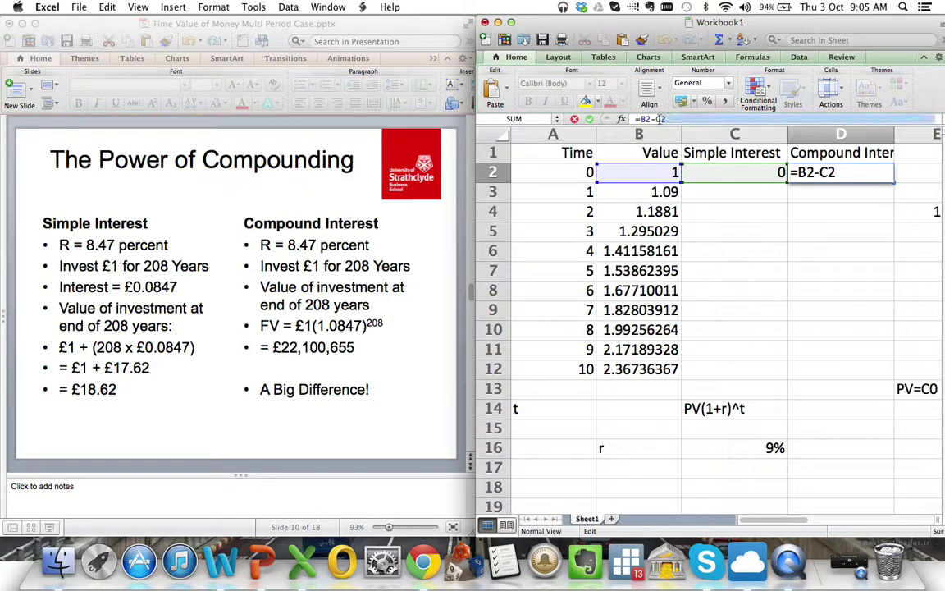
{"action": "type", "text": "(1+"}
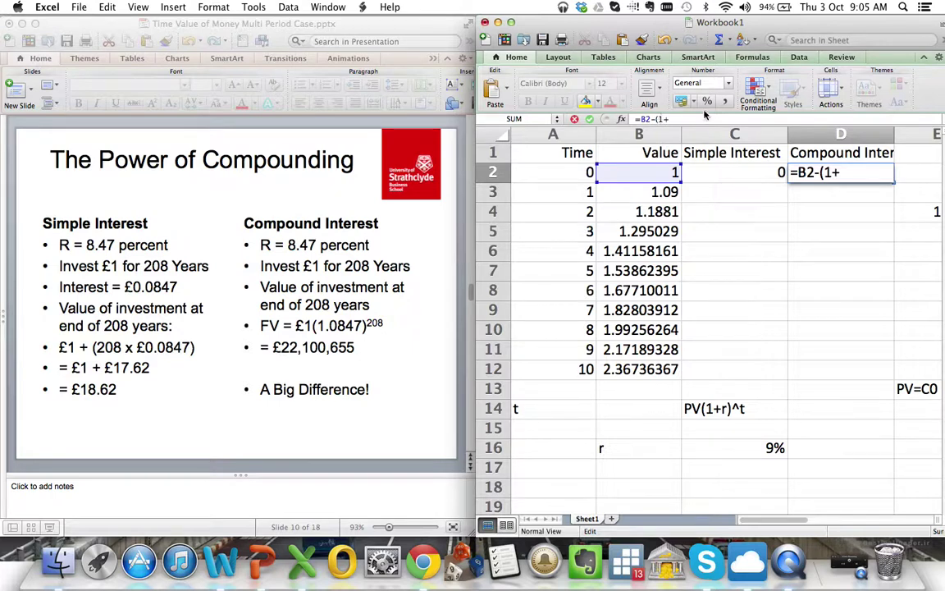
{"action": "left_click", "coordinate": [723, 171]}
{"action": "type", "text": ")"}
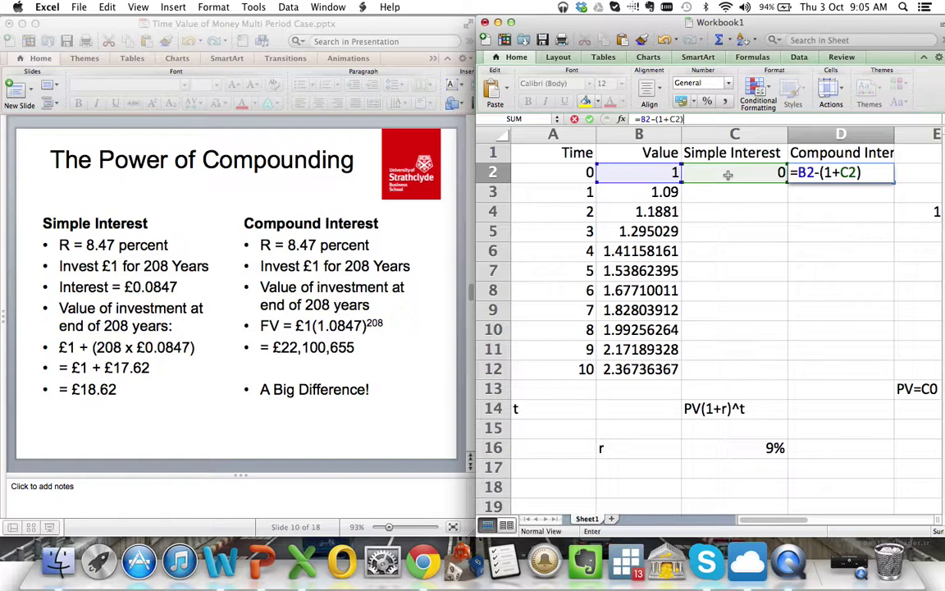
{"action": "key", "text": "Return"}
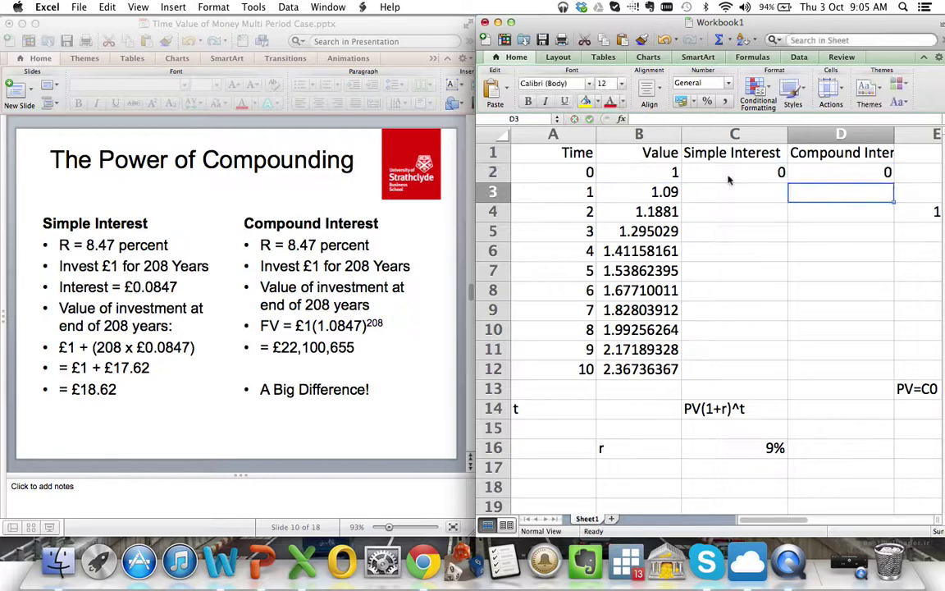
Step: Copy the simple interest formula from C2 into C3 and change it to =$C$16*$B$2*A3, anchoring it to the initial value
{"action": "left_click", "coordinate": [728, 179]}
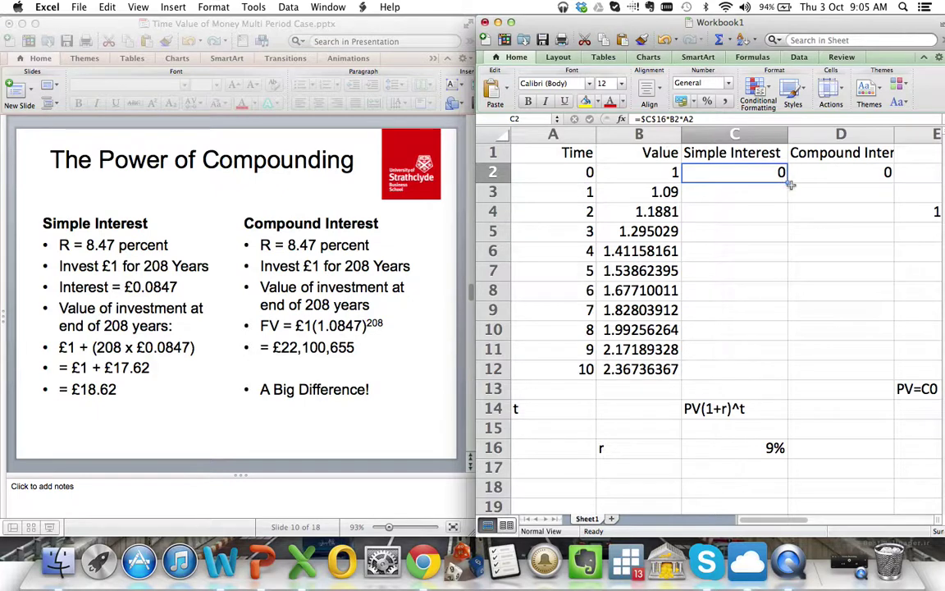
{"action": "left_click_drag", "start_coordinate": [788, 184], "coordinate": [790, 197]}
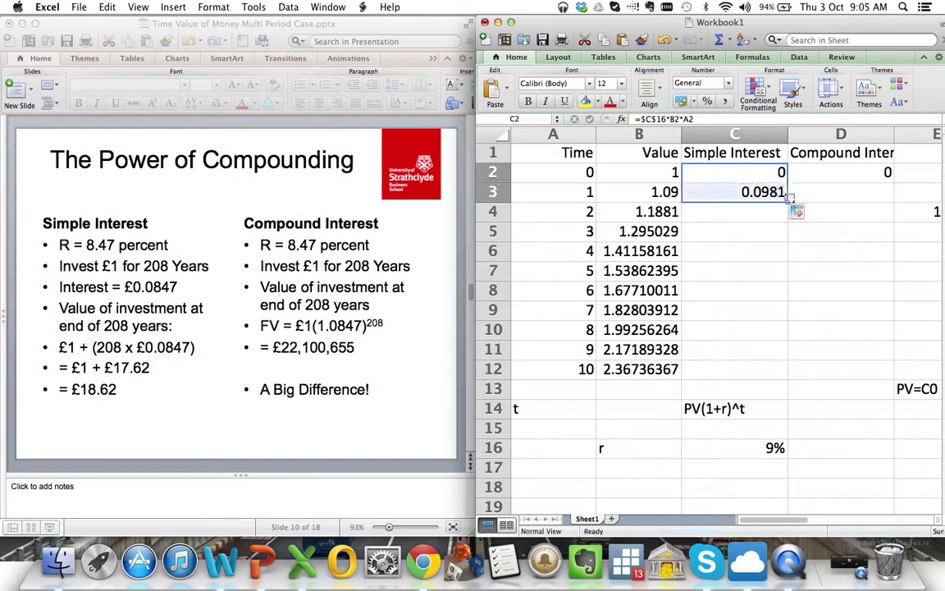
{"action": "left_click", "coordinate": [779, 192]}
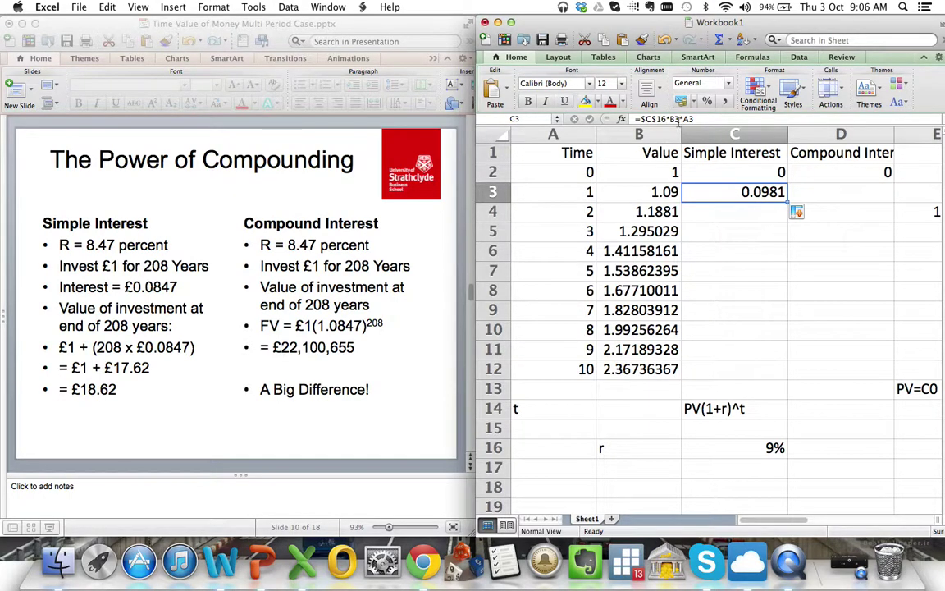
{"action": "left_click", "coordinate": [667, 120]}
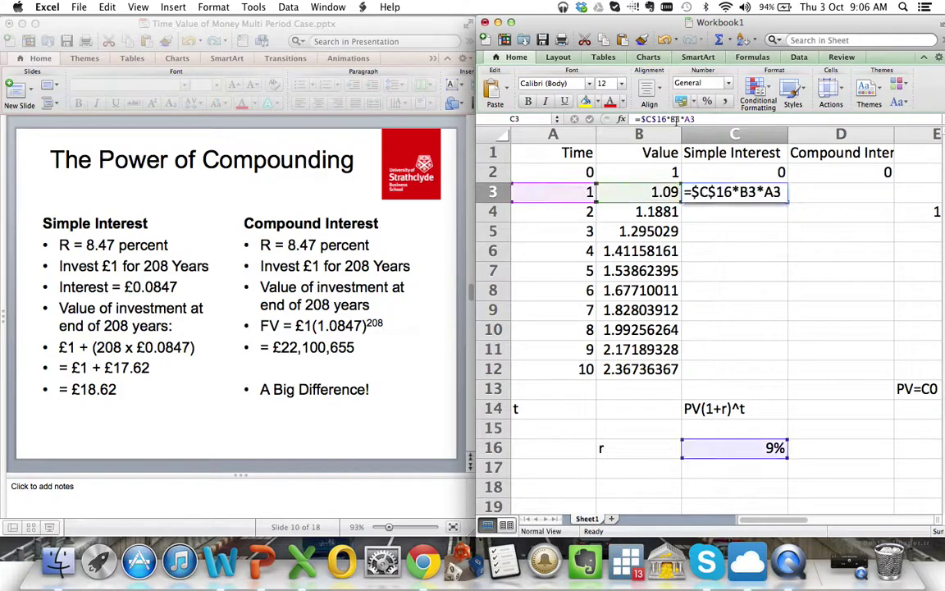
{"action": "left_click", "coordinate": [677, 120]}
{"action": "key", "text": "BackSpace"}
{"action": "type", "text": "2"}
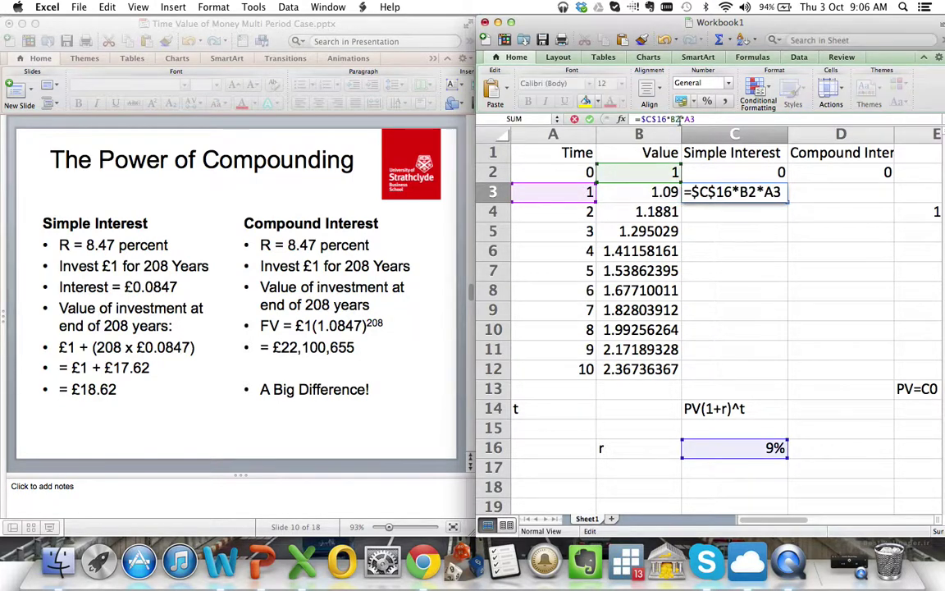
{"action": "key", "text": "super+t"}
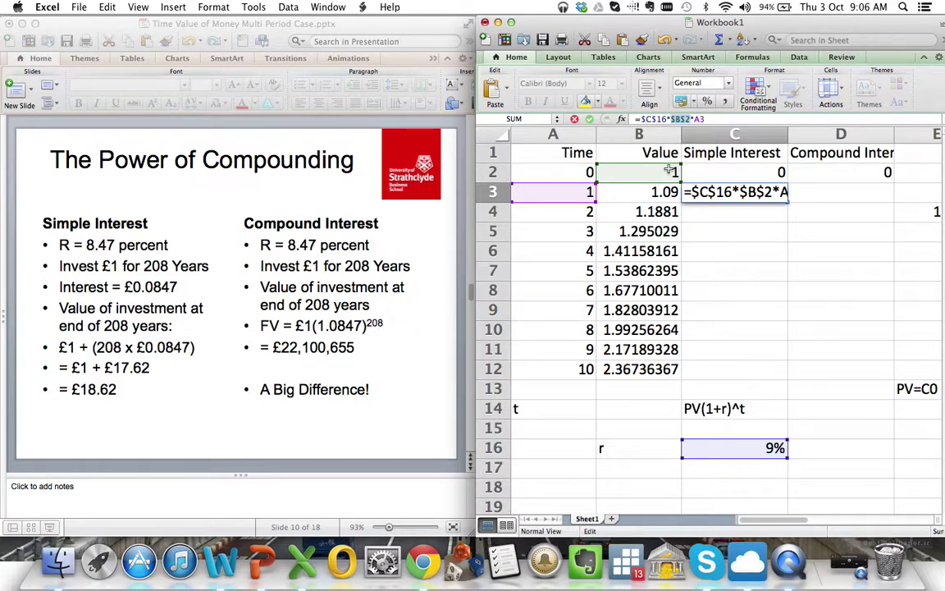
{"action": "key", "text": "Return"}
Step: Fill the simple interest formula from C3 down to time 10 in C12
{"action": "left_click", "coordinate": [744, 190]}
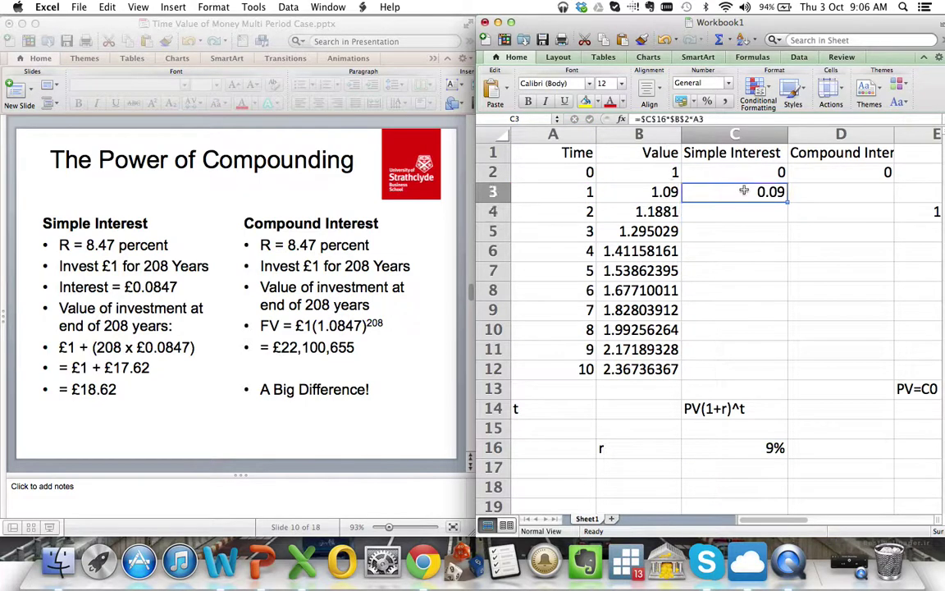
{"action": "left_click_drag", "start_coordinate": [788, 201], "coordinate": [788, 220]}
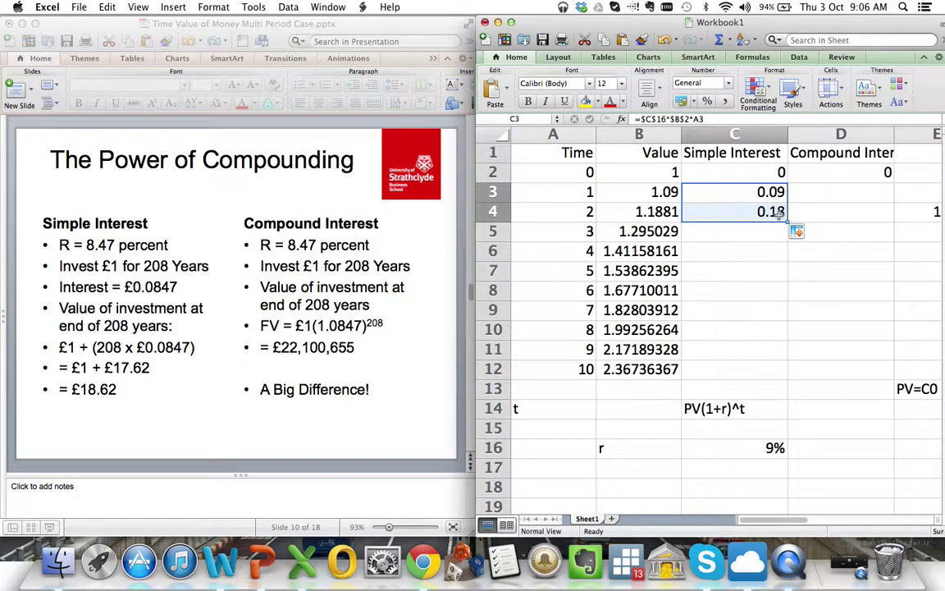
{"action": "left_click", "coordinate": [711, 210]}
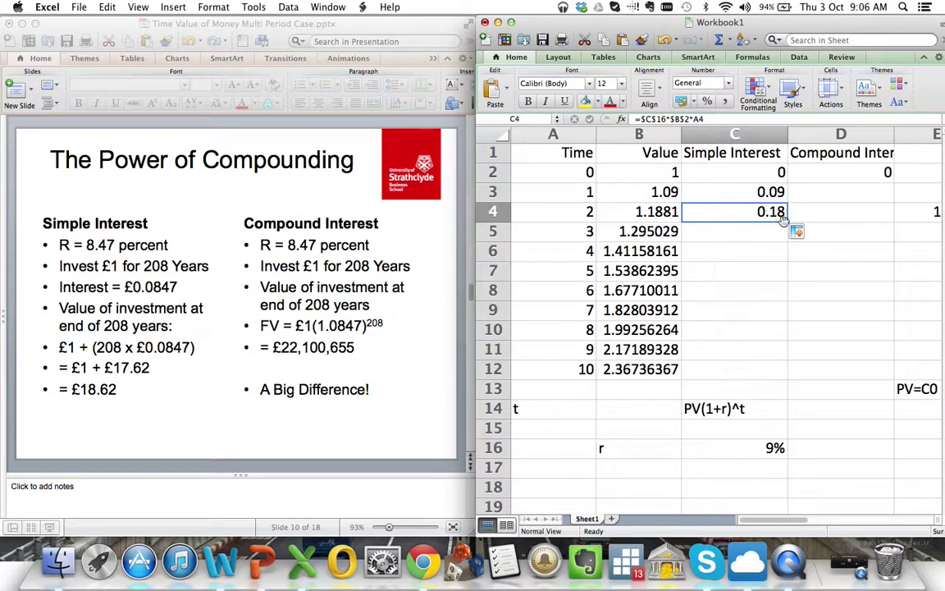
{"action": "left_click_drag", "start_coordinate": [787, 221], "coordinate": [788, 378]}
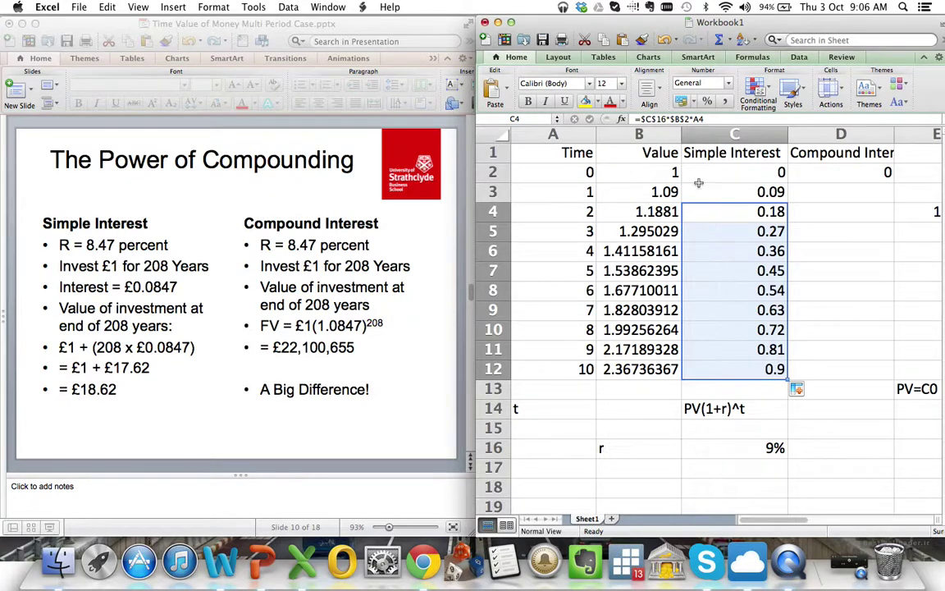
{"action": "left_click", "coordinate": [739, 366]}
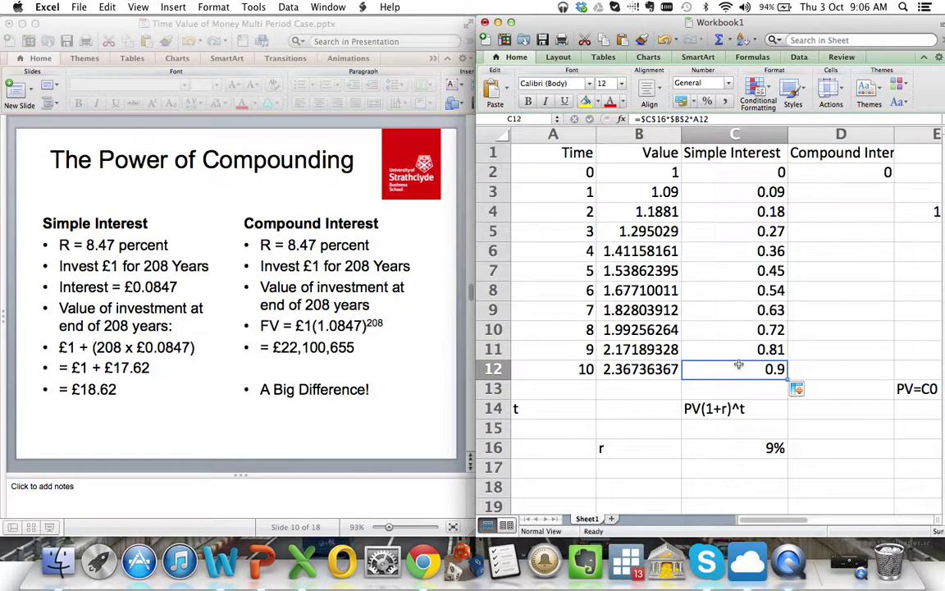
{"action": "left_click", "coordinate": [853, 200]}
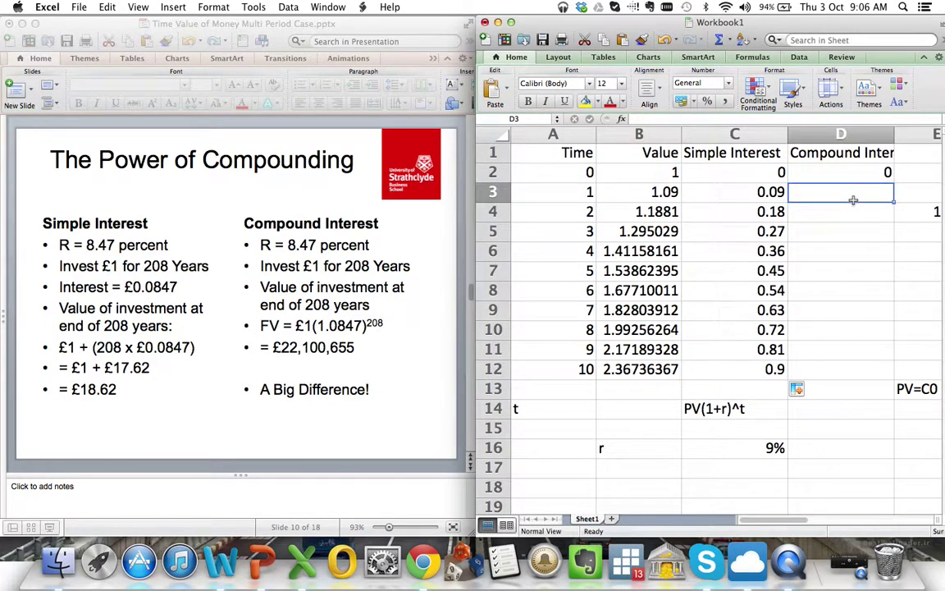
{"action": "type", "text": "="}
{"action": "key", "text": "Escape"}
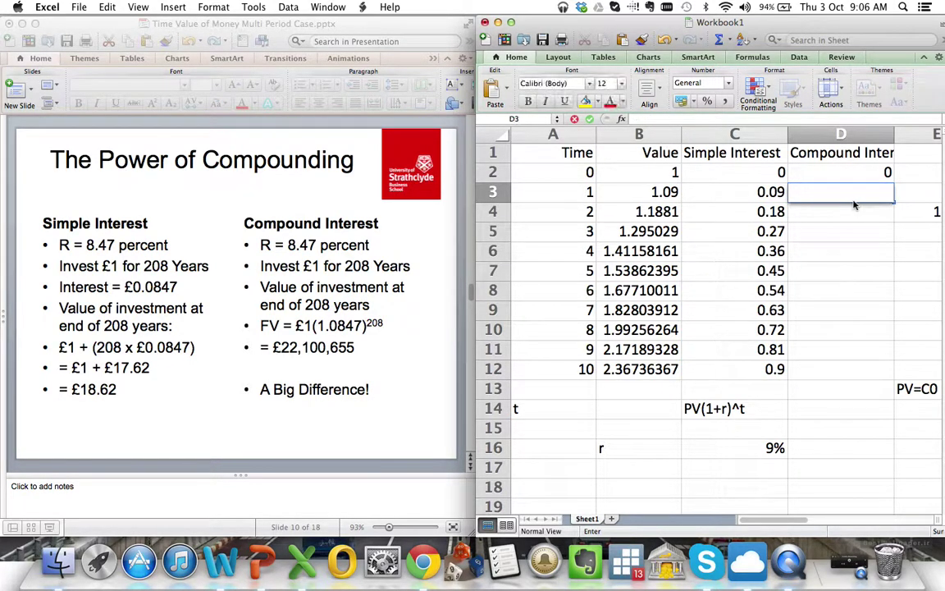
Step: Fill the compound interest formula from D2 down to time 10 in D12 and check the copied formulas
{"action": "left_click", "coordinate": [883, 171]}
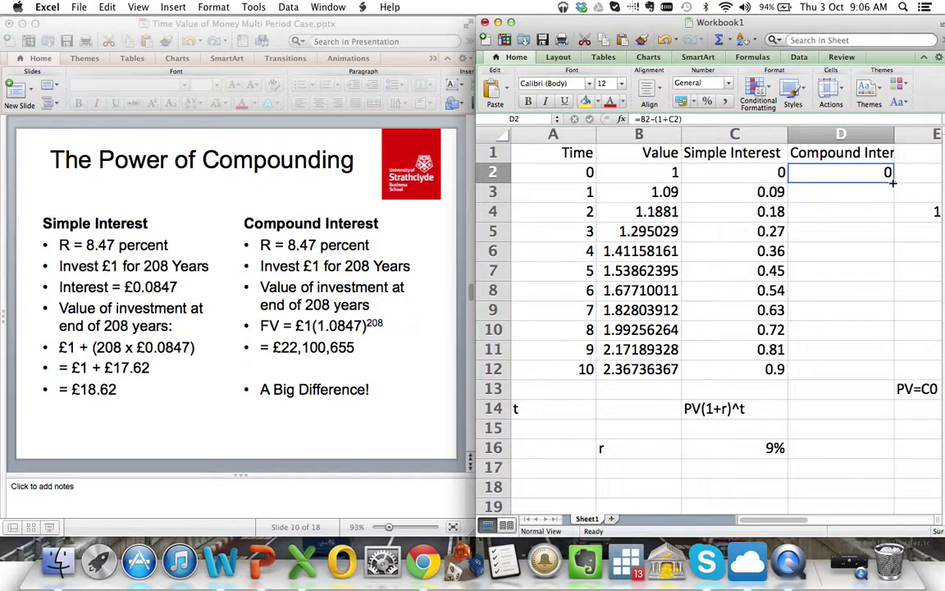
{"action": "left_click_drag", "start_coordinate": [893, 182], "coordinate": [896, 214]}
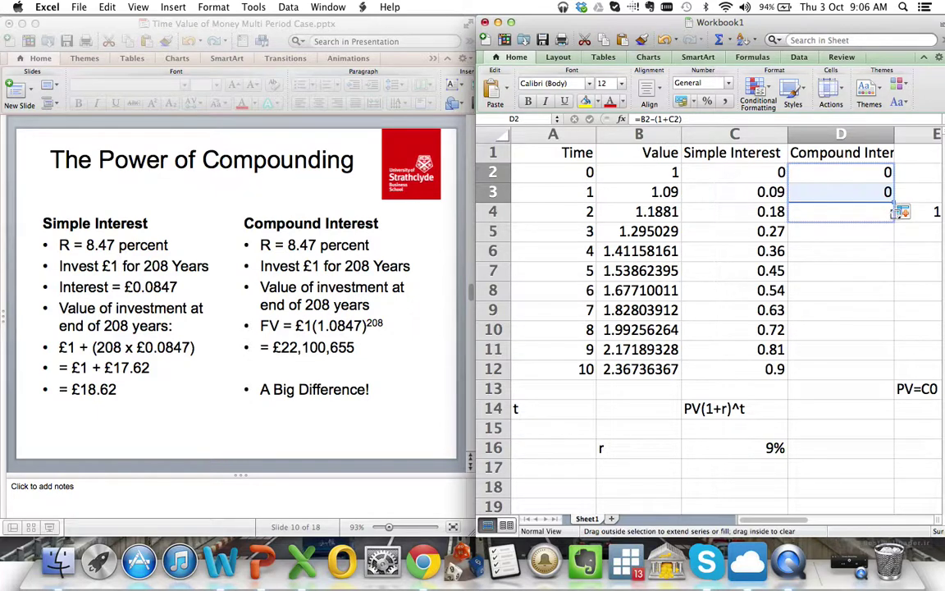
{"action": "left_click_drag", "start_coordinate": [895, 214], "coordinate": [896, 374]}
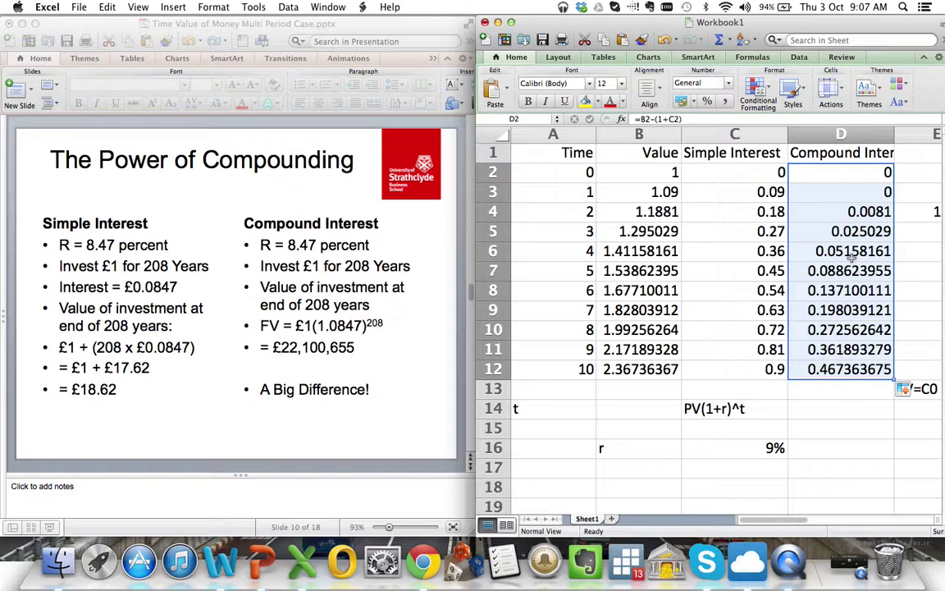
{"action": "left_click", "coordinate": [851, 204]}
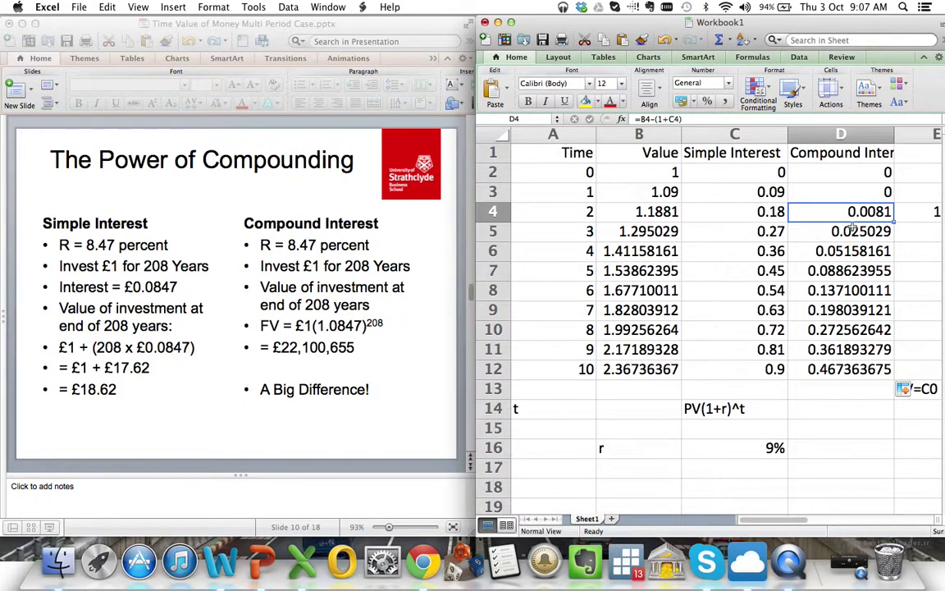
{"action": "left_click", "coordinate": [853, 232]}
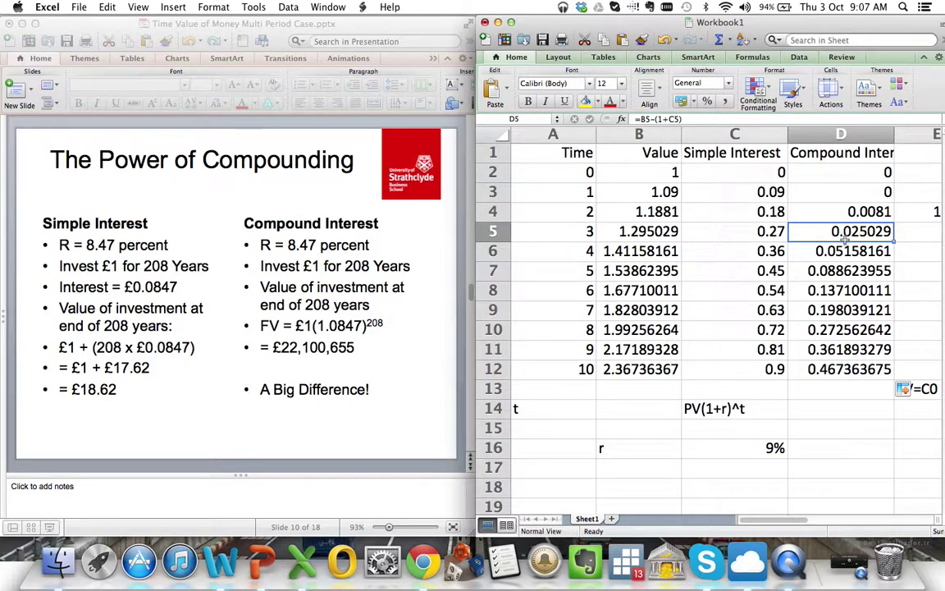
{"action": "left_click", "coordinate": [829, 373]}
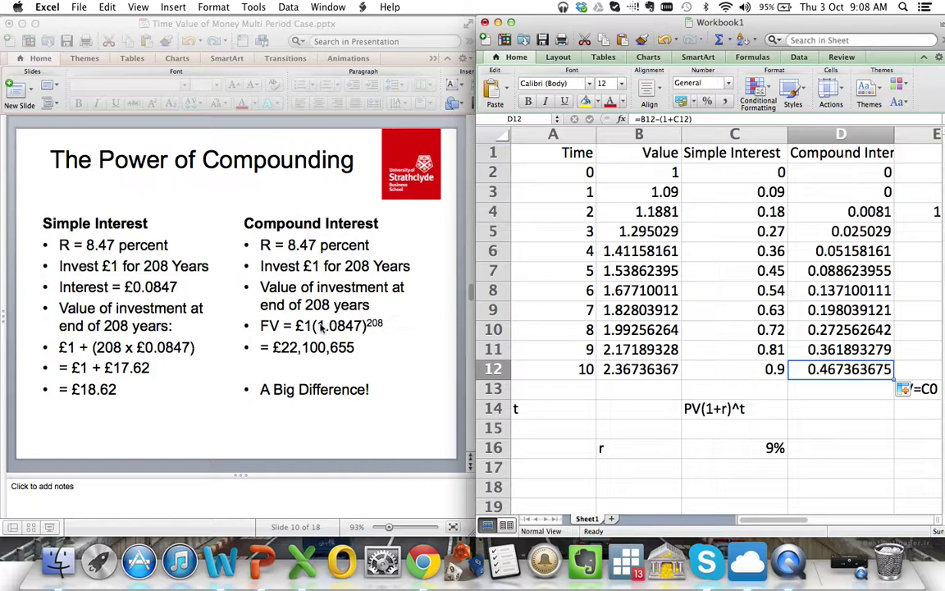
Step: Clear the contents of A14:C16, removing the notes and the rate below the table
{"action": "left_click", "coordinate": [693, 410]}
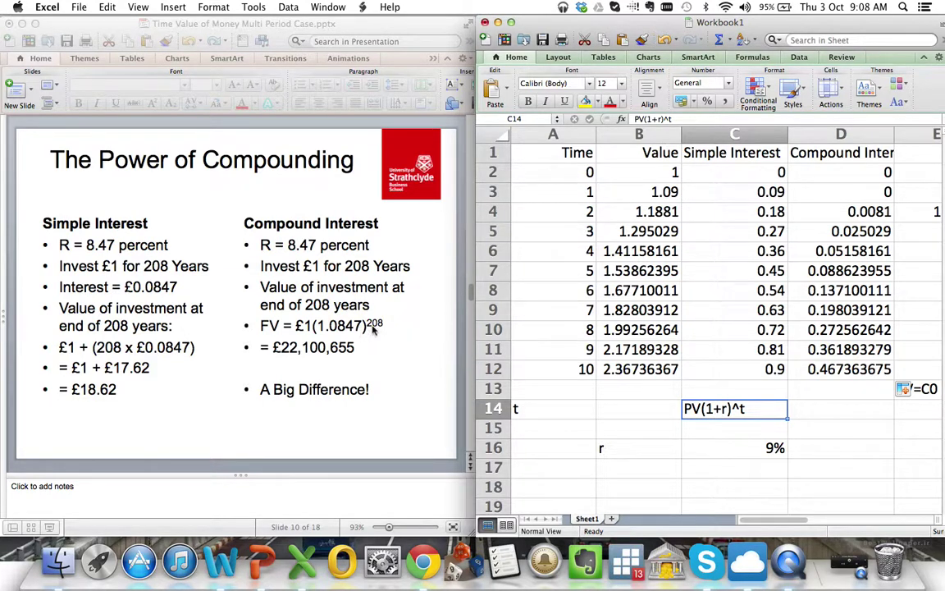
{"action": "left_click", "coordinate": [297, 358]}
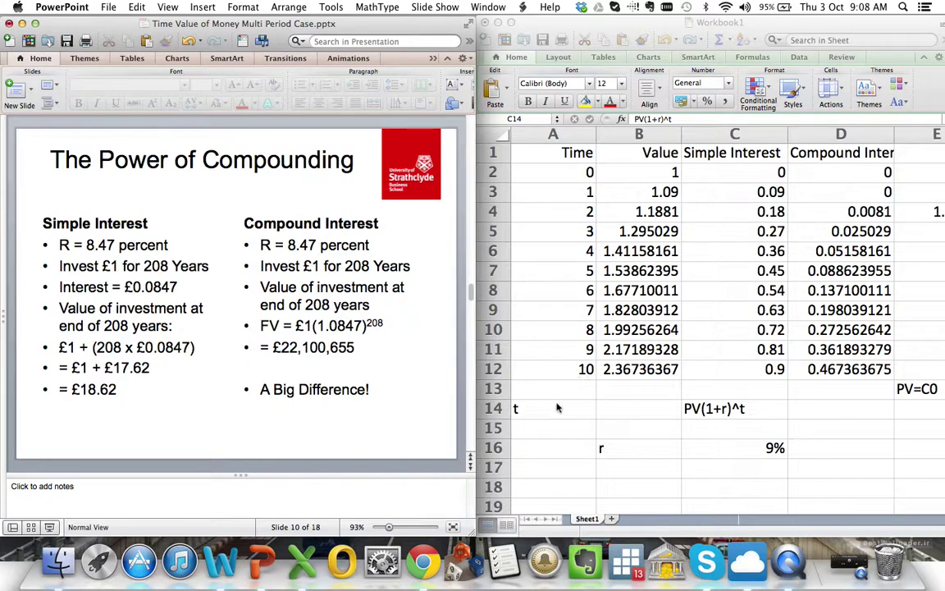
{"action": "left_click", "coordinate": [714, 410]}
{"action": "left_click_drag", "start_coordinate": [570, 411], "coordinate": [777, 446]}
{"action": "right_click", "coordinate": [777, 445]}
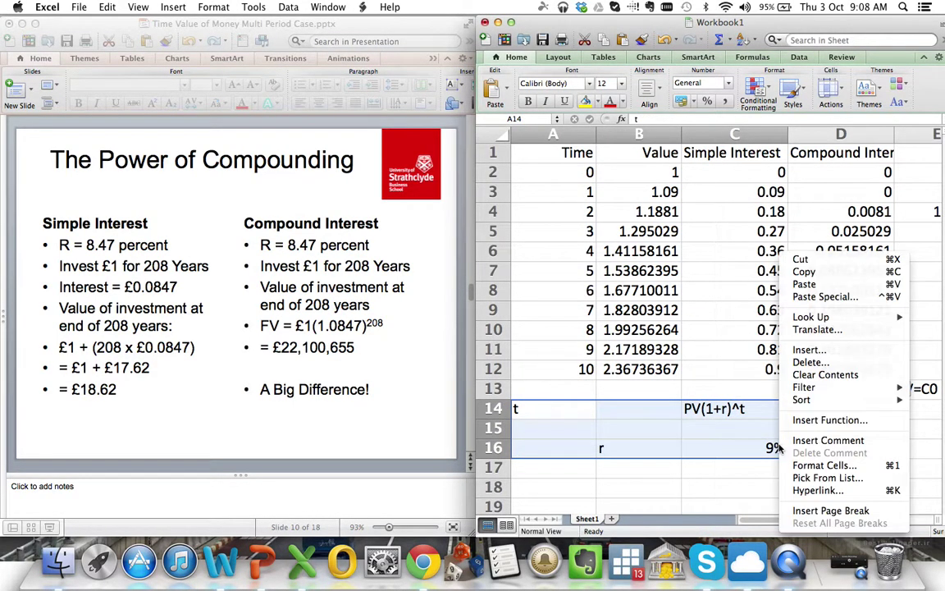
{"action": "left_click", "coordinate": [823, 373]}
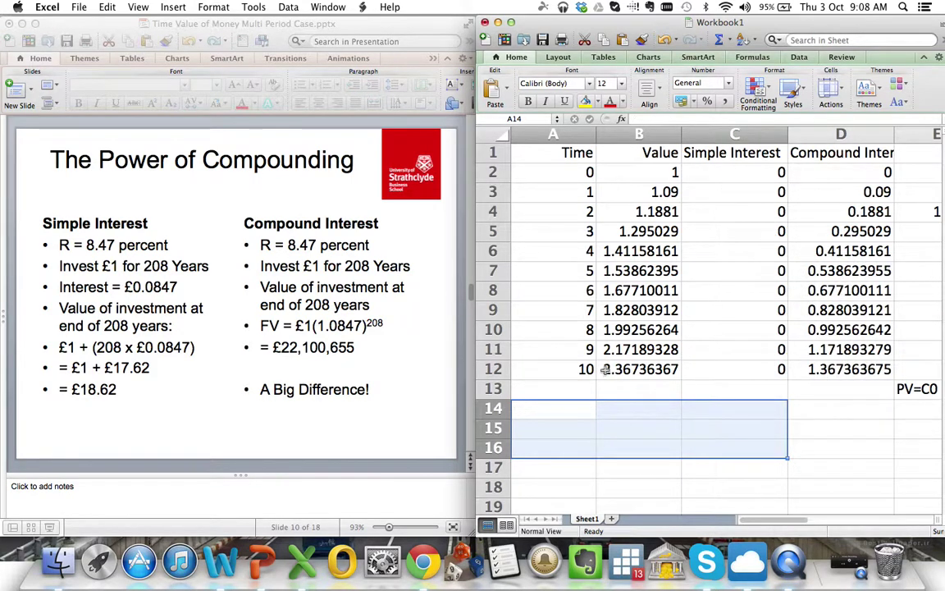
Step: Extend the Time and Value series from A12:B12 down to time 100 in row 102
{"action": "left_click_drag", "start_coordinate": [567, 369], "coordinate": [671, 371]}
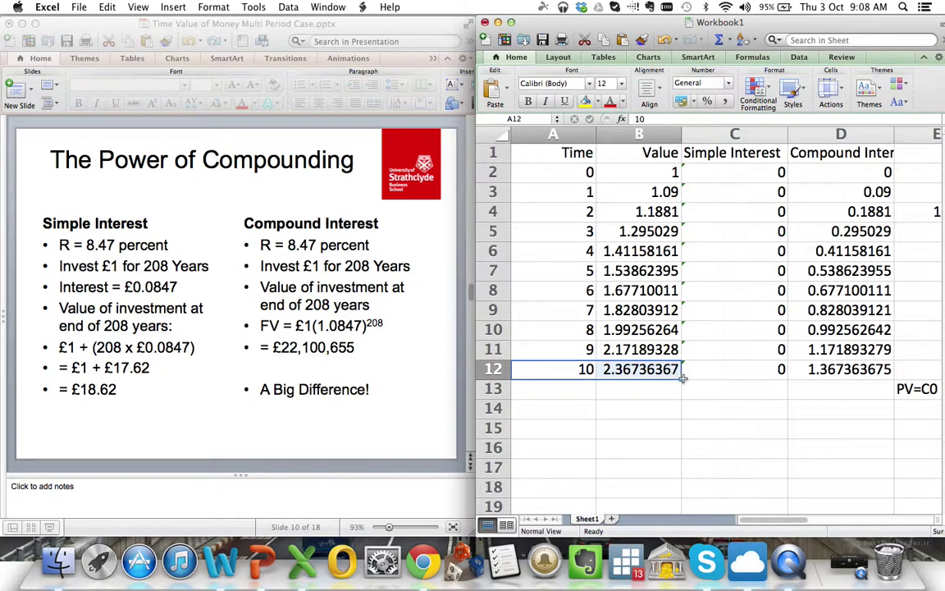
{"action": "left_click_drag", "start_coordinate": [682, 403], "coordinate": [681, 485]}
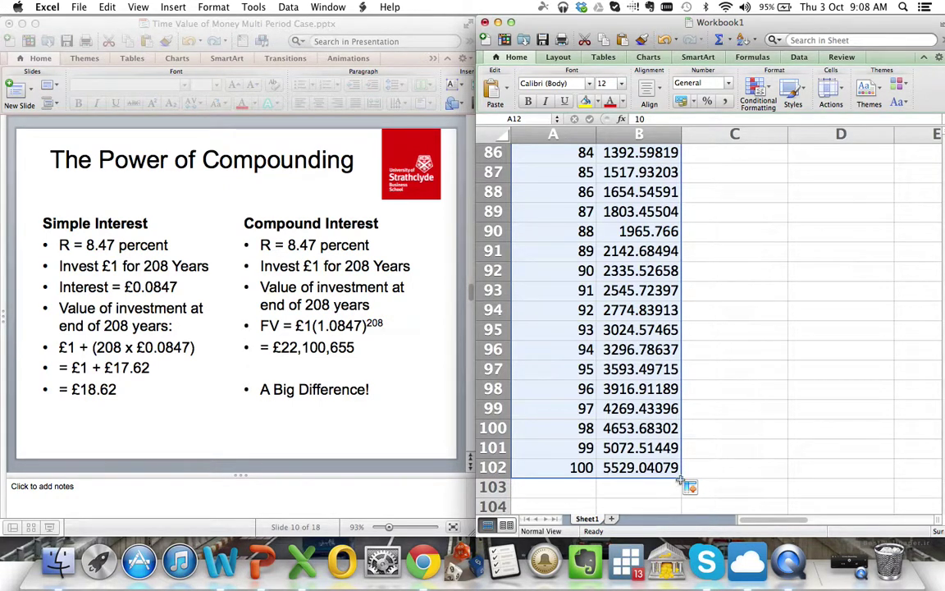
Step: Extend the Time and Value series further down to time 200 in row 202
{"action": "mouse_move", "coordinate": [681, 485]}
{"action": "left_mouse_down"}
{"action": "mouse_move", "coordinate": [688, 541]}
{"action": "mouse_move", "coordinate": [677, 430]}
{"action": "mouse_move", "coordinate": [678, 517]}
{"action": "mouse_move", "coordinate": [674, 488]}
{"action": "left_mouse_up"}
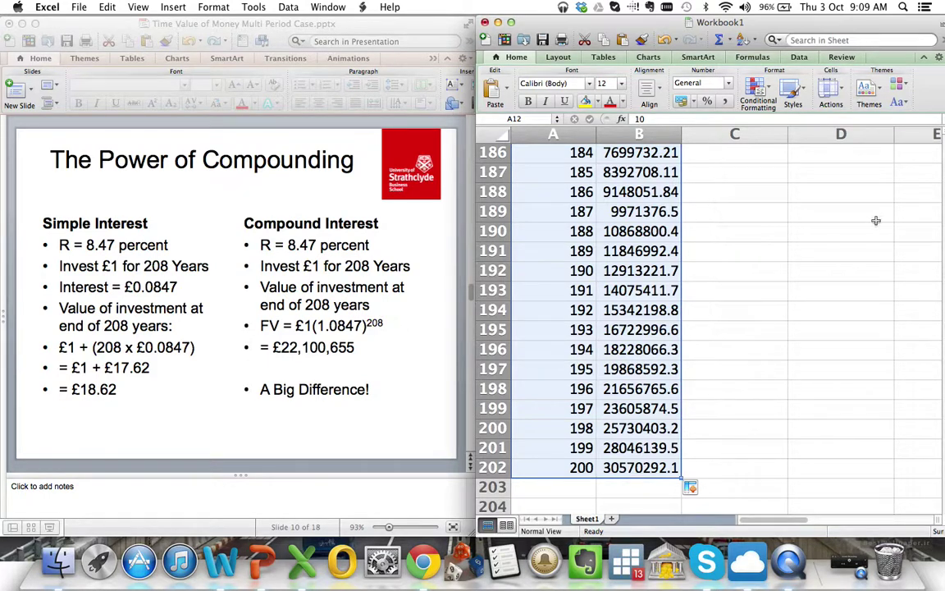
{"action": "scroll", "coordinate": [875, 220], "scroll_direction": "up", "scroll_amount": 20}
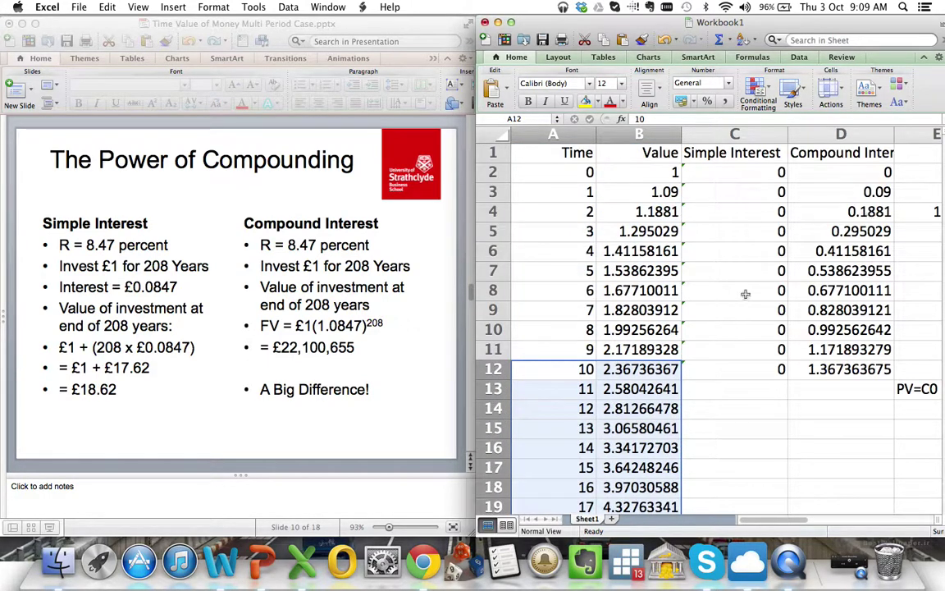
{"action": "left_click", "coordinate": [793, 428]}
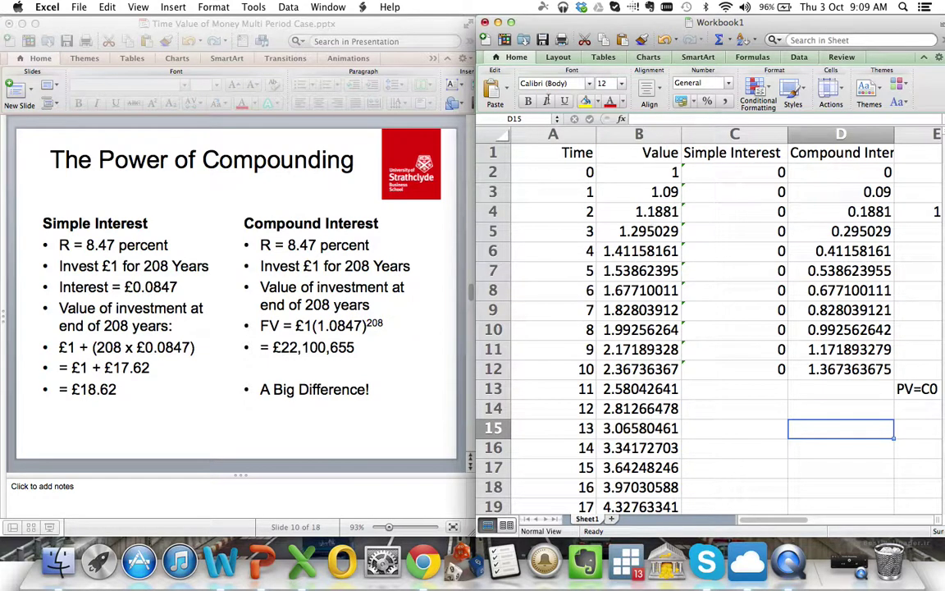
Step: Set the initial value in B2 to 1000 and the rate r in E2 to 11%
{"action": "left_click", "coordinate": [633, 178]}
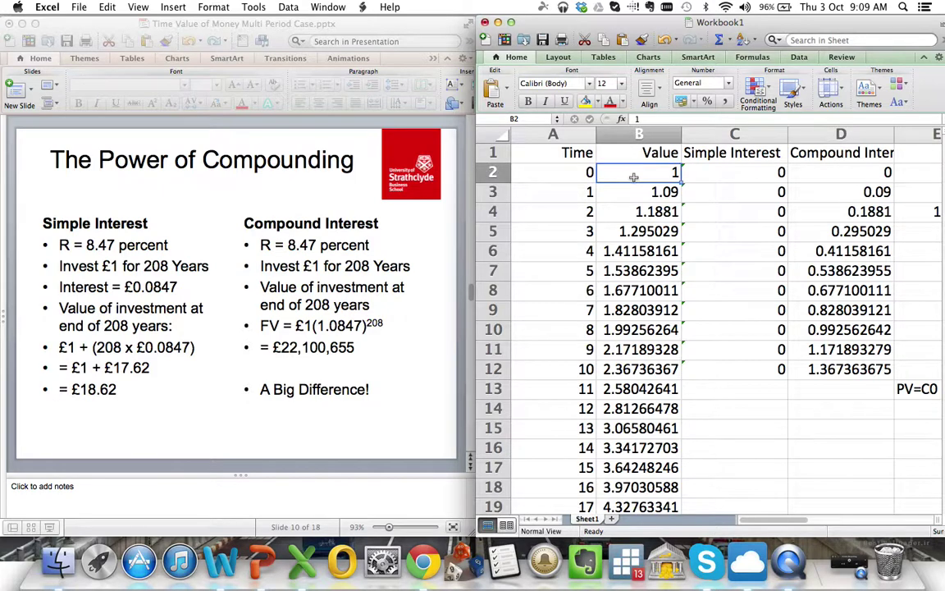
{"action": "type", "text": "1000"}
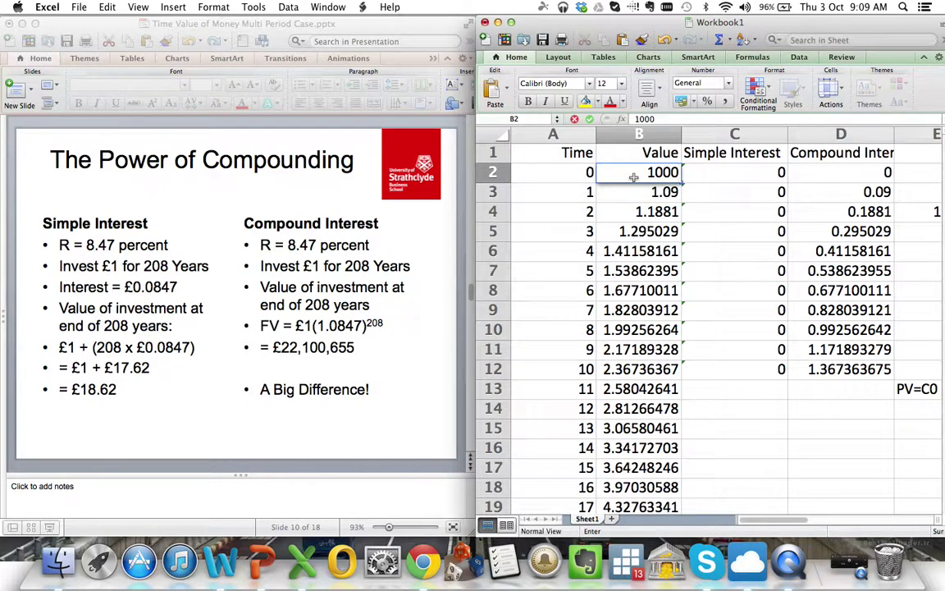
{"action": "key", "text": "Return"}
{"action": "scroll", "coordinate": [734, 157], "scroll_direction": "right", "scroll_amount": 2}
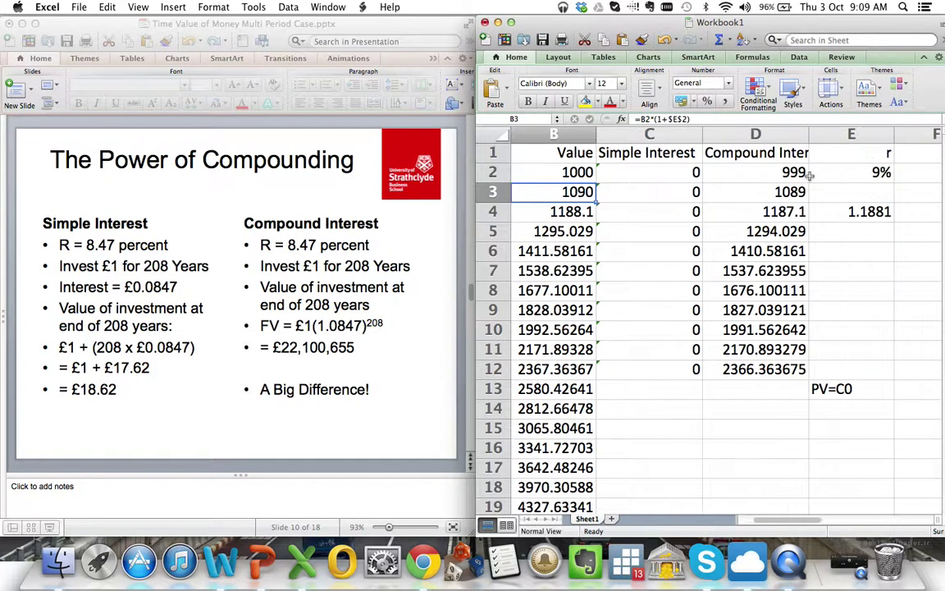
{"action": "left_click", "coordinate": [849, 170]}
{"action": "type", "text": "11"}
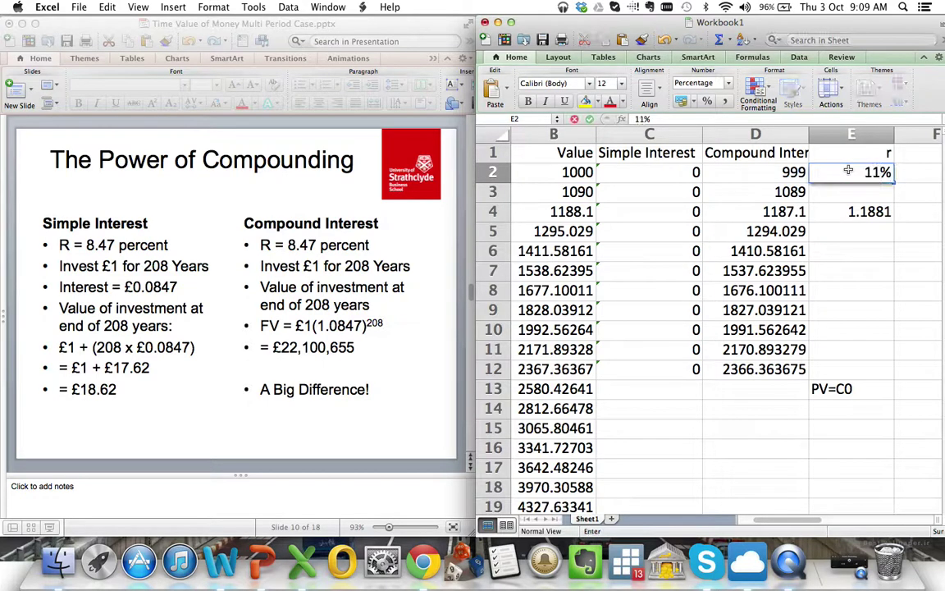
{"action": "key", "text": "Return"}
{"action": "scroll", "coordinate": [704, 202], "scroll_direction": "left", "scroll_amount": 2}
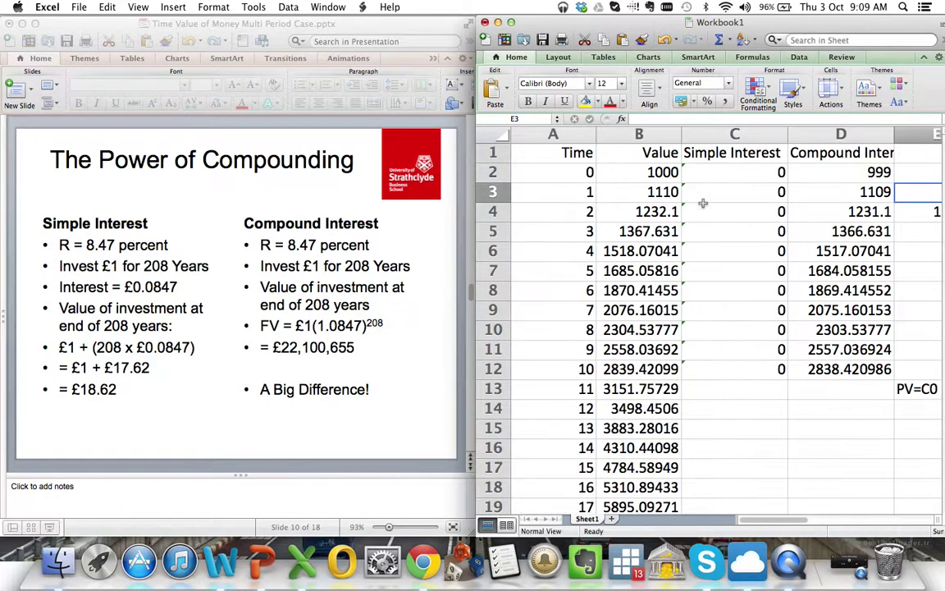
Step: Clear the contents of C1:D13, removing the simple and compound interest columns
{"action": "left_click", "coordinate": [621, 369]}
{"action": "left_click_drag", "start_coordinate": [688, 152], "coordinate": [849, 395]}
{"action": "right_click", "coordinate": [764, 357]}
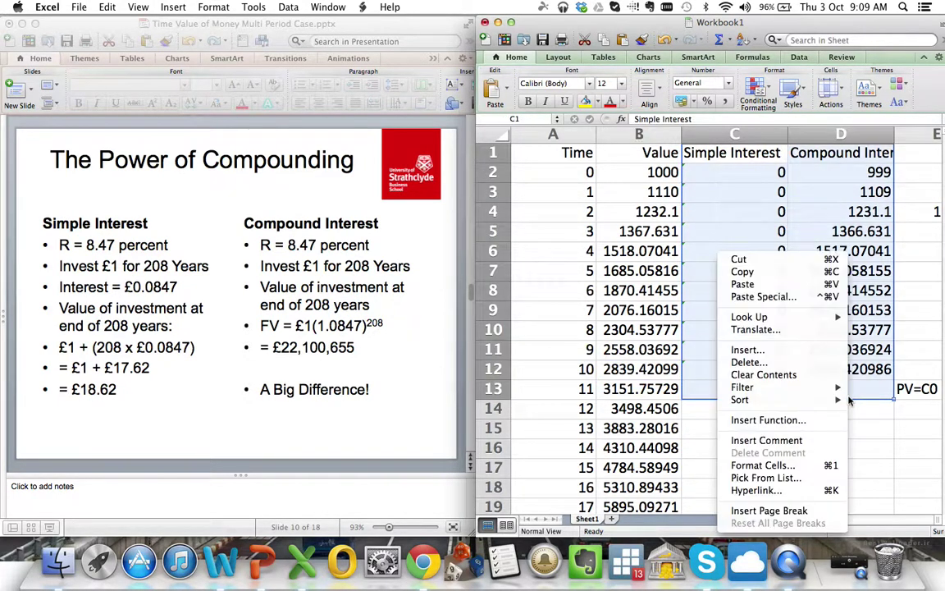
{"action": "left_click", "coordinate": [800, 378]}
Step: Enter the column heading Return in C1
{"action": "left_click", "coordinate": [732, 158]}
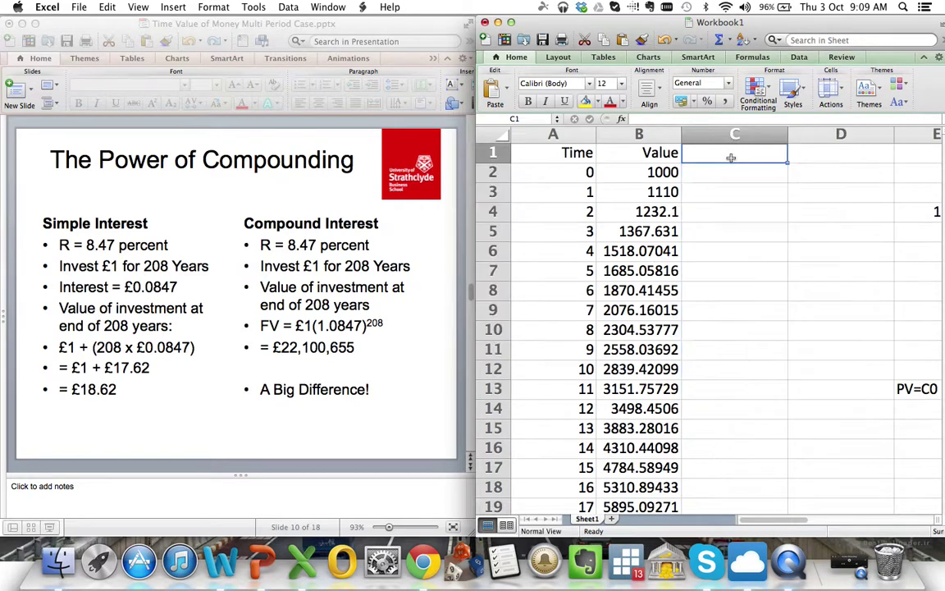
{"action": "type", "text": "Retur"}
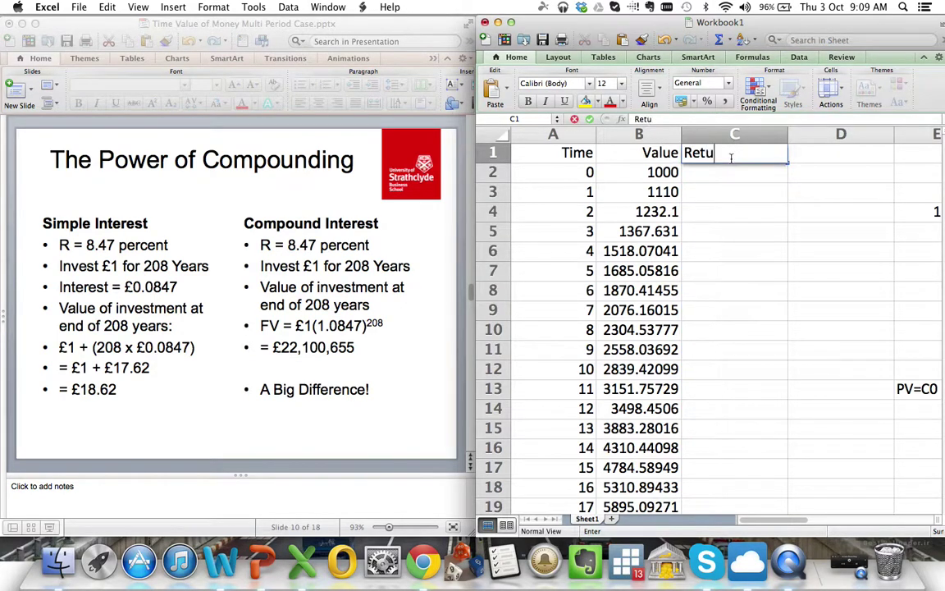
{"action": "key", "text": "BackSpace"}
{"action": "key", "text": "BackSpace"}
{"action": "key", "text": "BackSpace"}
{"action": "key", "text": "BackSpace"}
{"action": "type", "text": "eturn"}
{"action": "key", "text": "Return"}
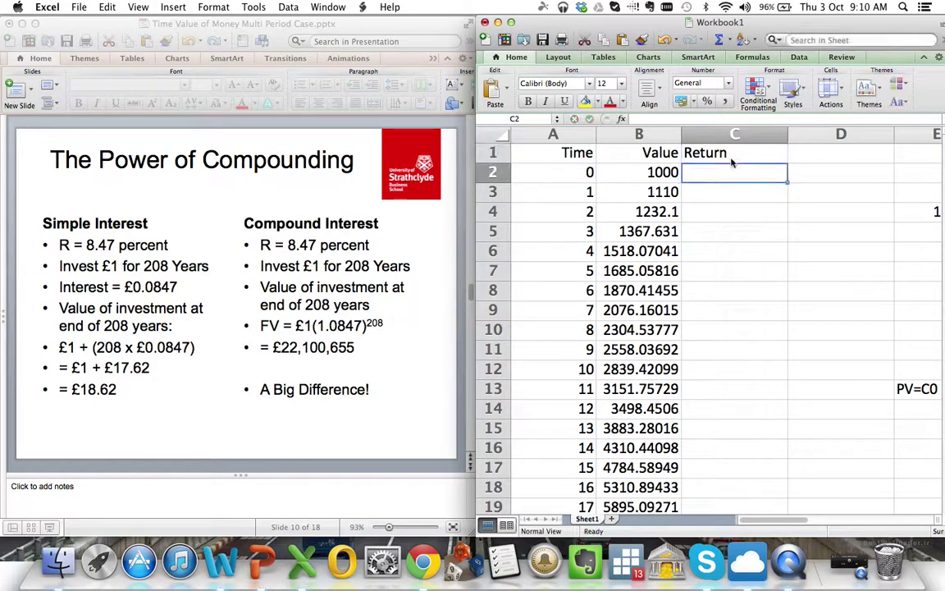
Step: Enter the formula =B2-1000 in C2 and fill it down to time 10 in C12
{"action": "key", "text": "Down"}
{"action": "key", "text": "Down"}
{"action": "key", "text": "Up"}
{"action": "key", "text": "Up"}
{"action": "type", "text": "="}
{"action": "key", "text": "Left"}
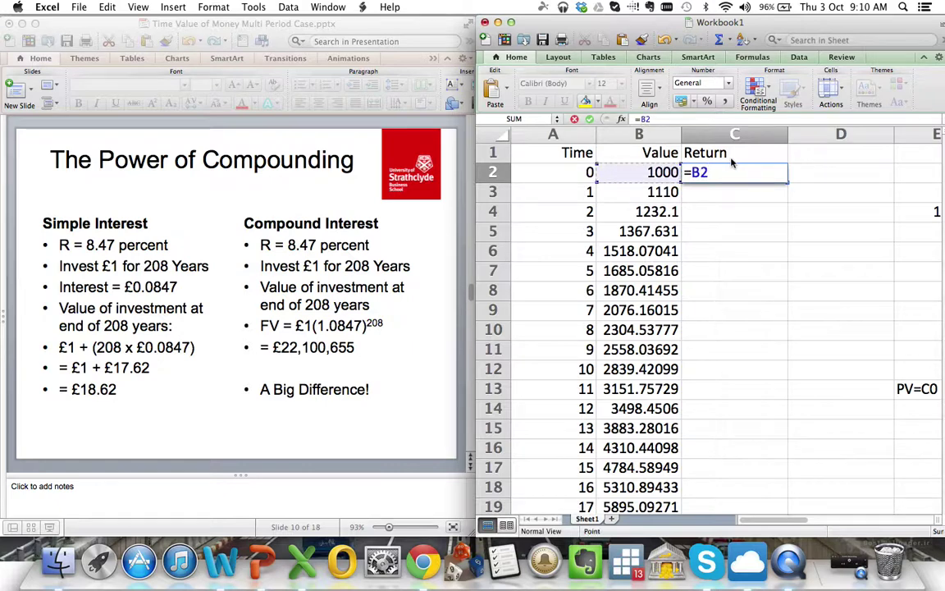
{"action": "type", "text": "-1000"}
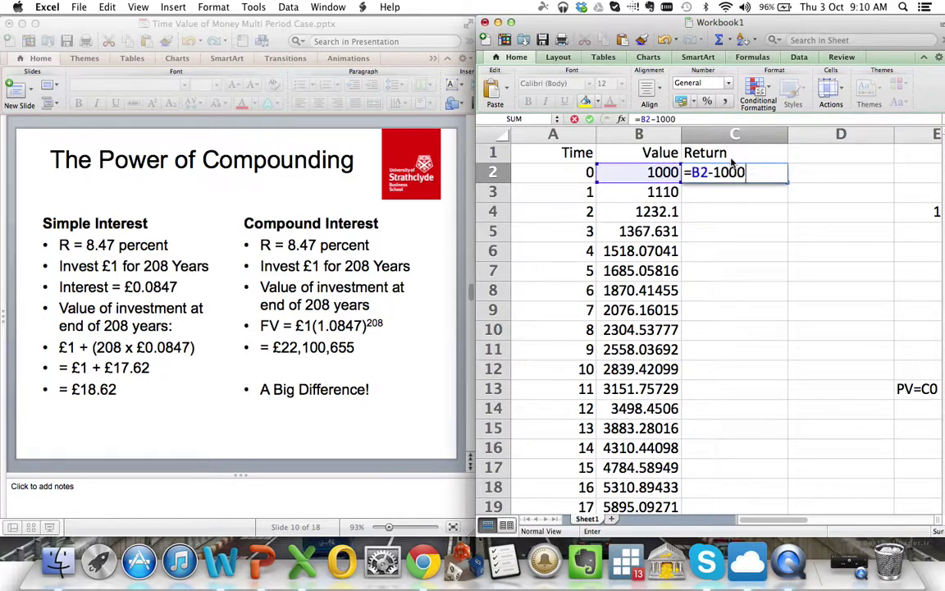
{"action": "key", "text": "Return"}
{"action": "left_click", "coordinate": [732, 171]}
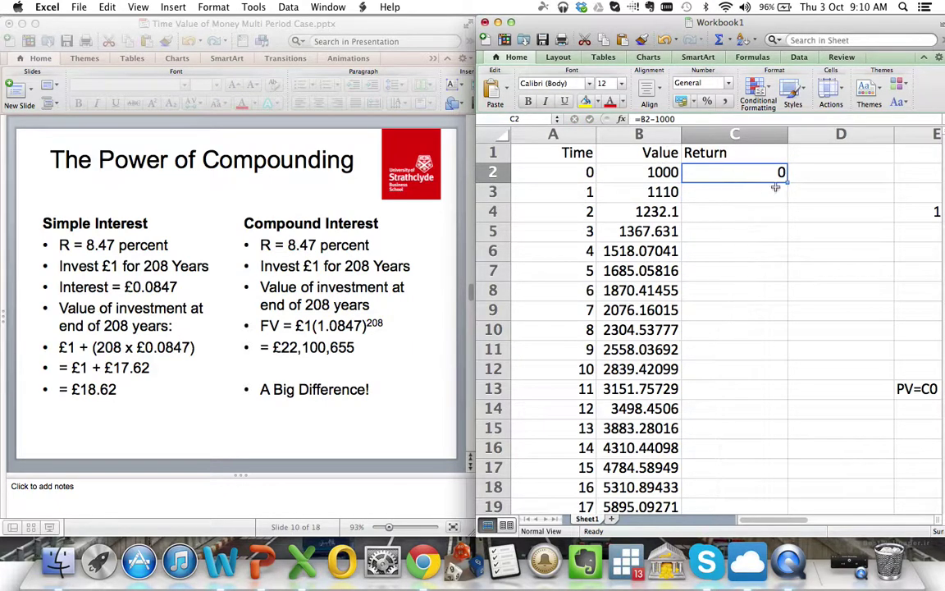
{"action": "left_click_drag", "start_coordinate": [787, 184], "coordinate": [782, 375]}
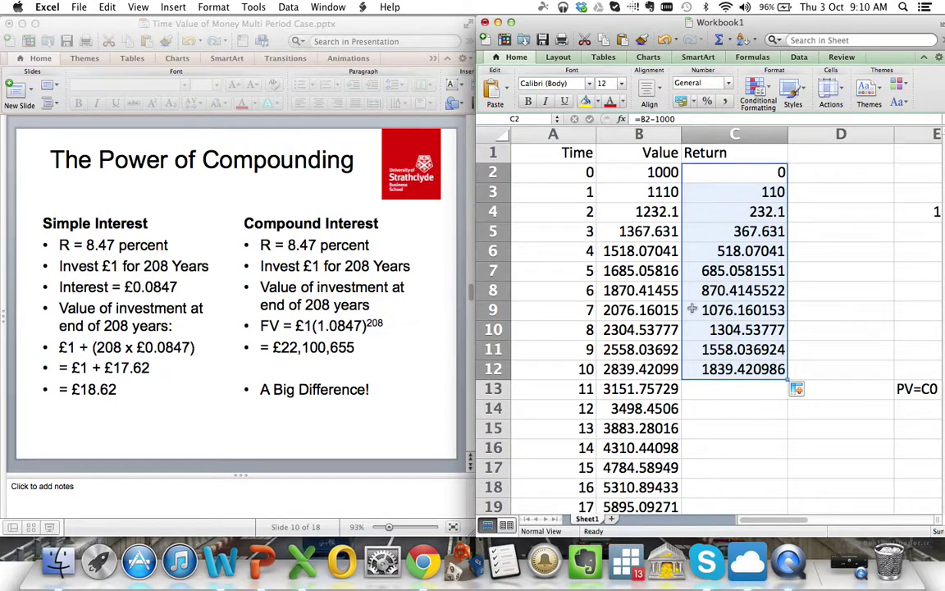
{"action": "left_click", "coordinate": [789, 371]}
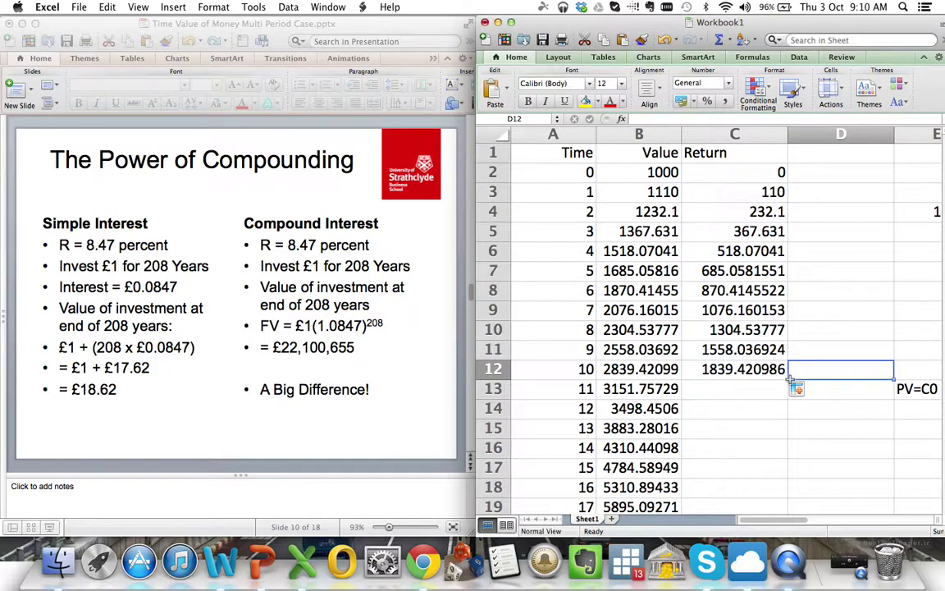
{"action": "left_click", "coordinate": [775, 369]}
{"action": "left_click_drag", "start_coordinate": [786, 376], "coordinate": [784, 437]}
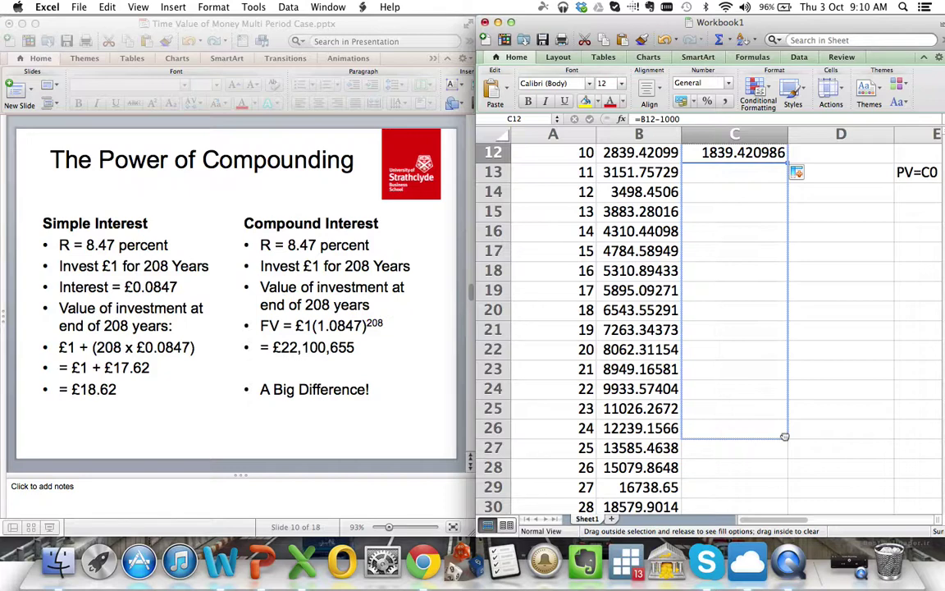
{"action": "left_click_drag", "start_coordinate": [784, 437], "coordinate": [805, 439]}
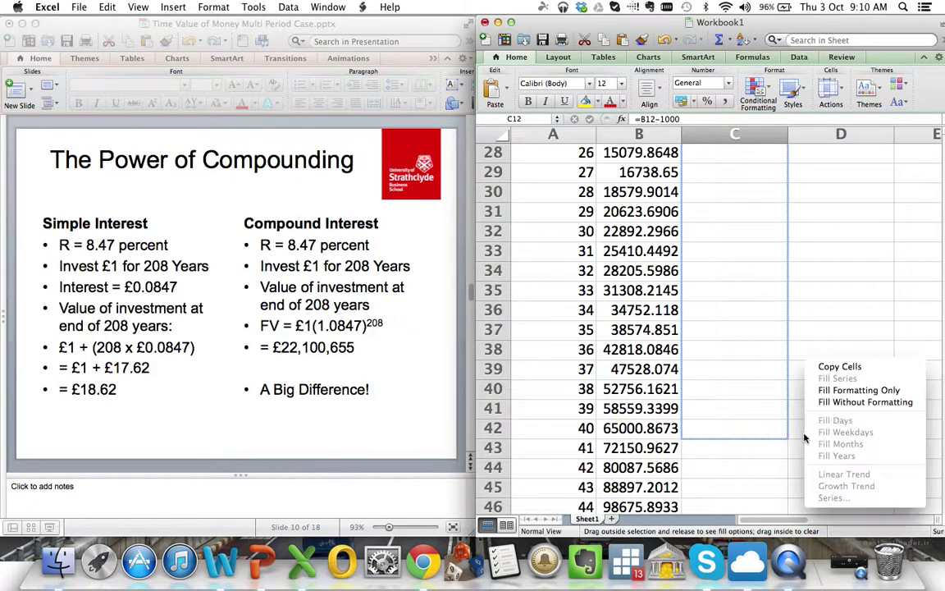
{"action": "left_click", "coordinate": [756, 422]}
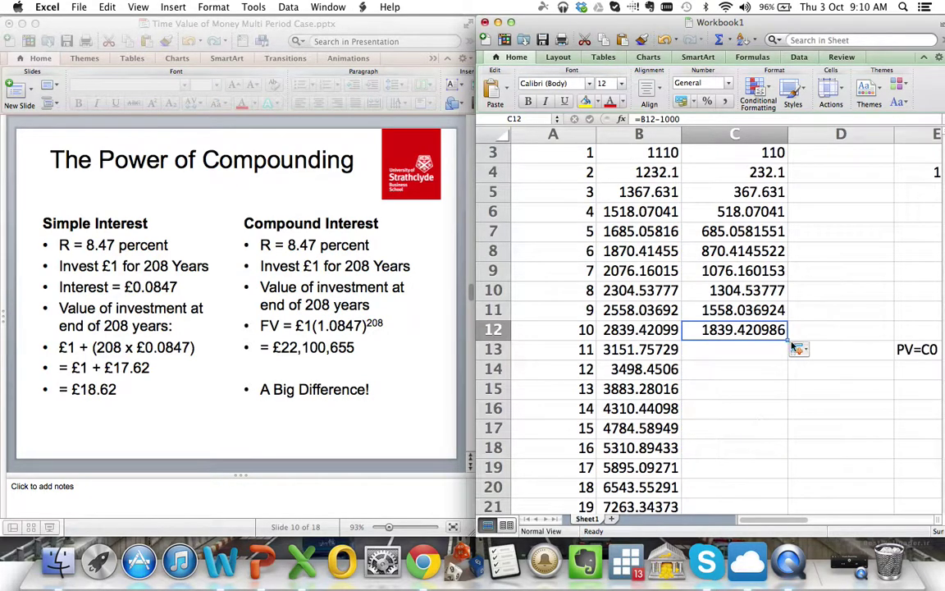
Step: Fill the Return formula from C12 down to time 40 in C42 and go back to the initial value in B2
{"action": "left_click_drag", "start_coordinate": [787, 340], "coordinate": [781, 461]}
{"action": "left_click", "coordinate": [774, 453]}
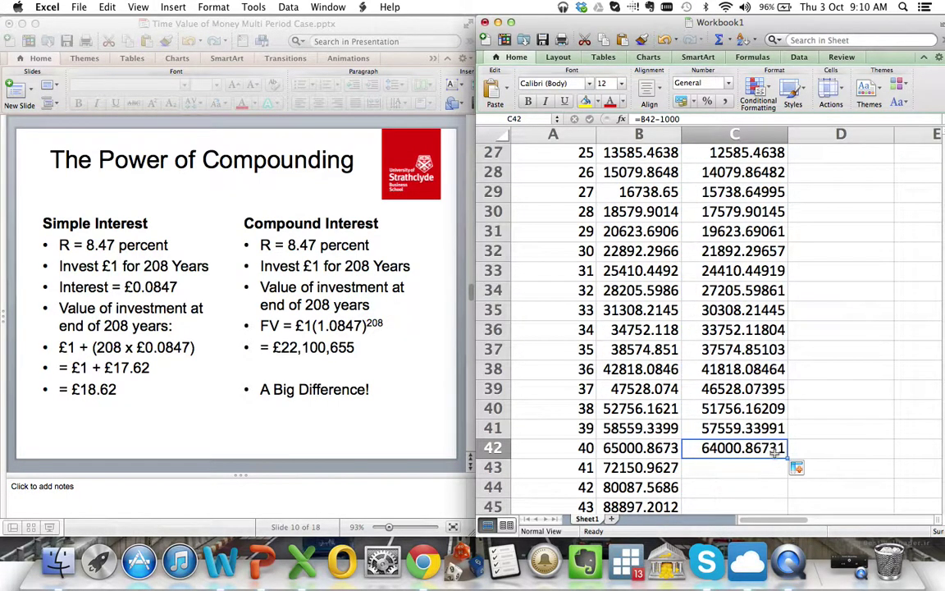
{"action": "scroll", "coordinate": [753, 359], "scroll_direction": "up", "scroll_amount": 10}
{"action": "left_click", "coordinate": [631, 175]}
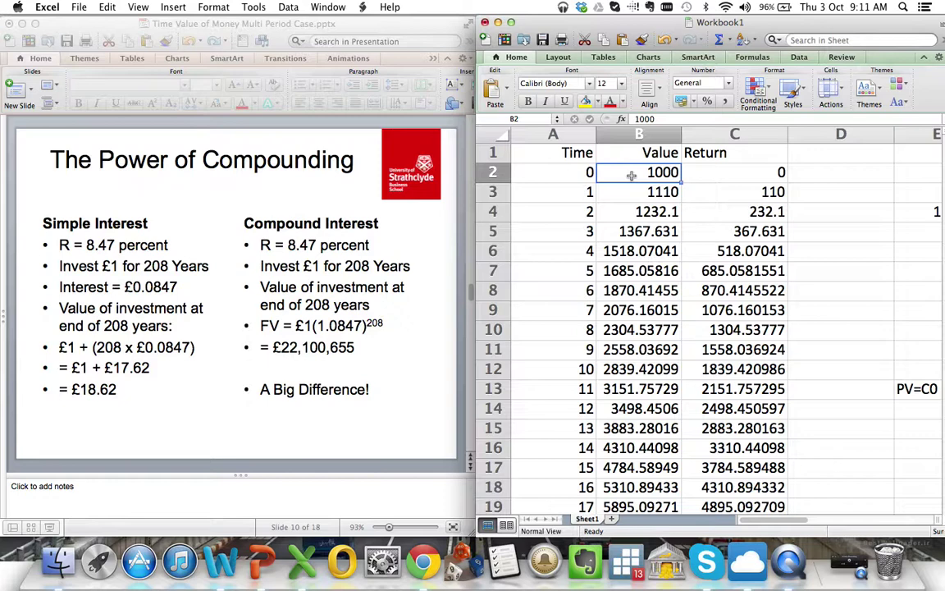
Step: Set the rate r in E2 to 6% and check the return at time 40 in C42
{"action": "scroll", "coordinate": [631, 175], "scroll_direction": "right", "scroll_amount": 6}
{"action": "scroll", "coordinate": [632, 175], "scroll_direction": "left", "scroll_amount": 4}
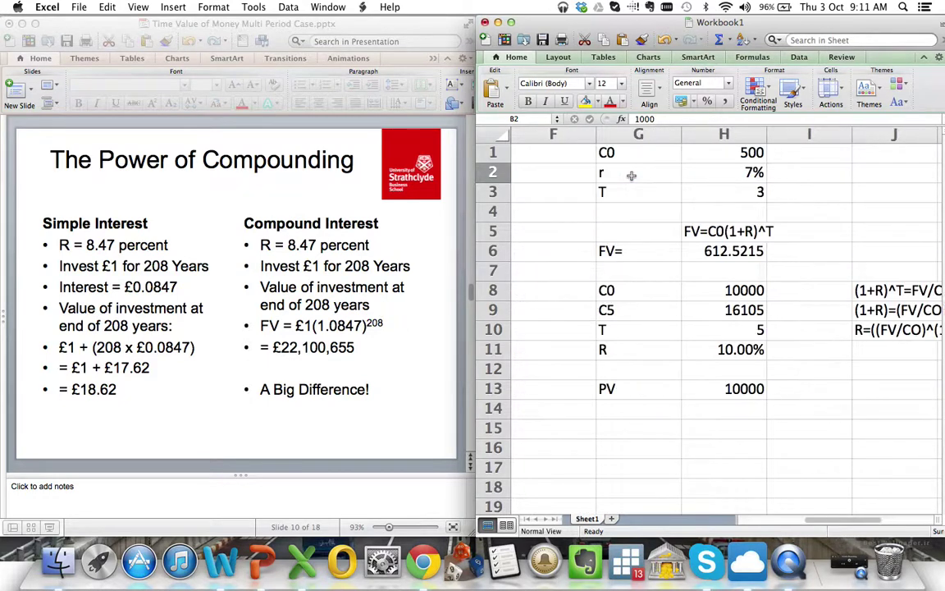
{"action": "left_click", "coordinate": [772, 169]}
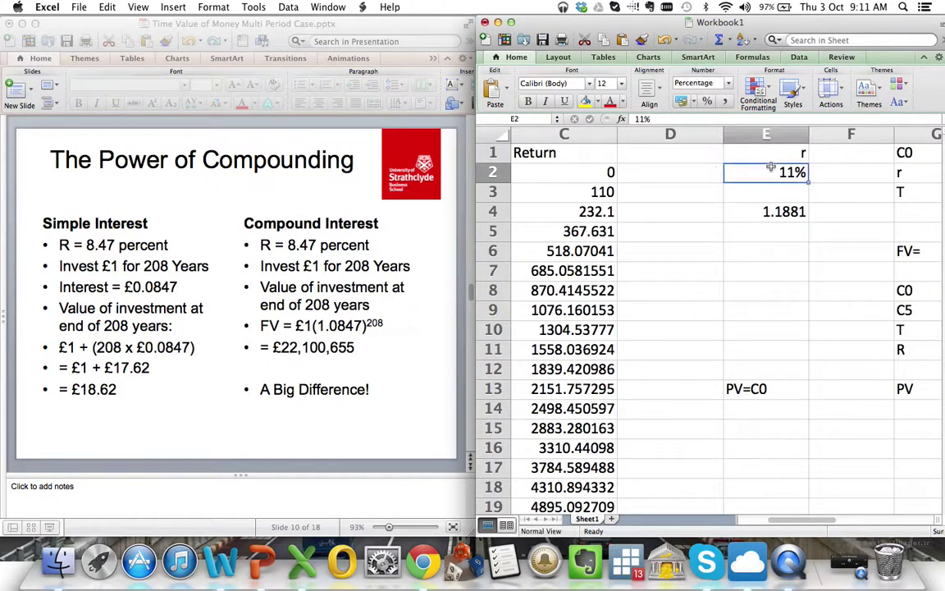
{"action": "type", "text": "6"}
{"action": "key", "text": "Return"}
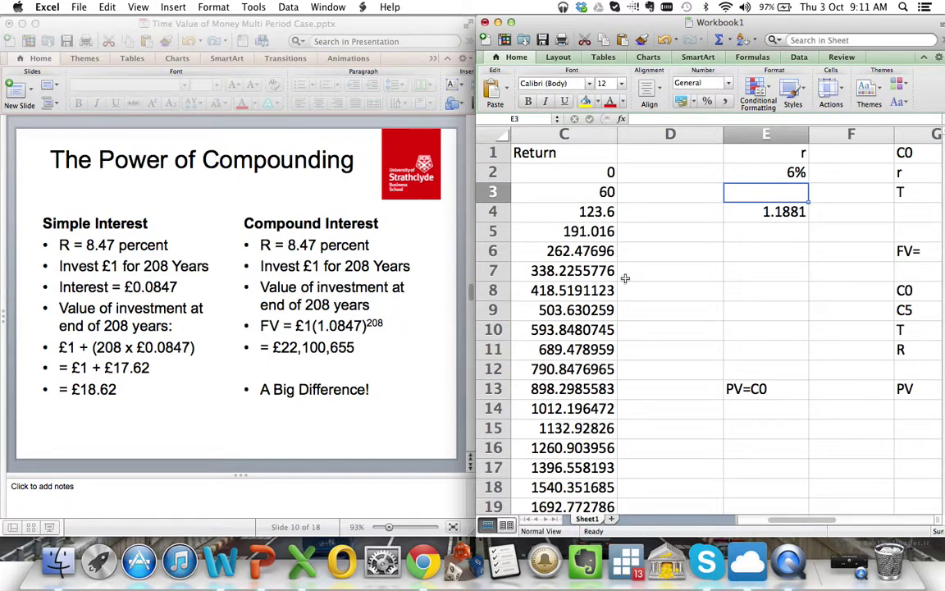
{"action": "scroll", "coordinate": [625, 279], "scroll_direction": "down", "scroll_amount": 8}
{"action": "scroll", "coordinate": [626, 279], "scroll_direction": "left", "scroll_amount": 2}
{"action": "scroll", "coordinate": [626, 279], "scroll_direction": "down", "scroll_amount": 9}
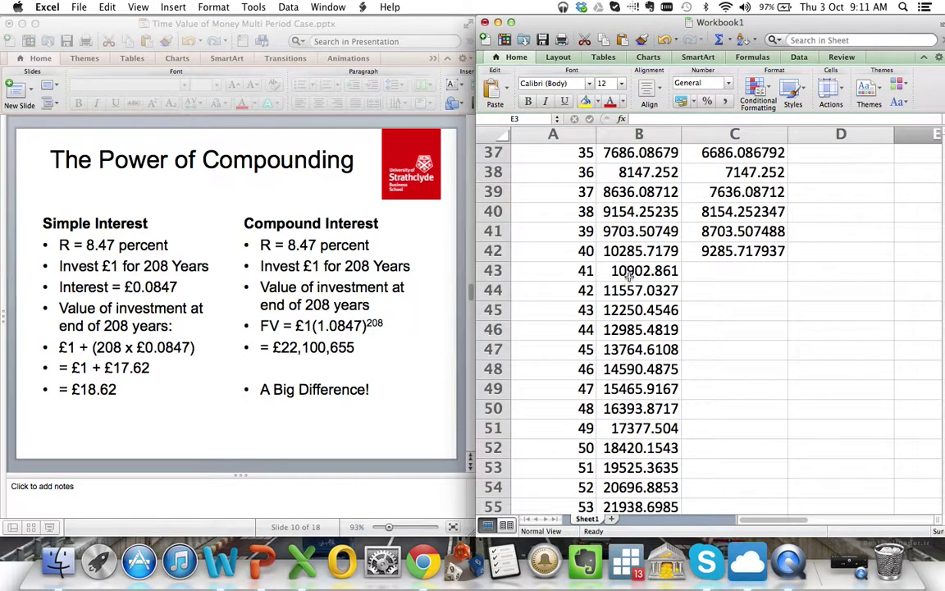
{"action": "left_click", "coordinate": [687, 251]}
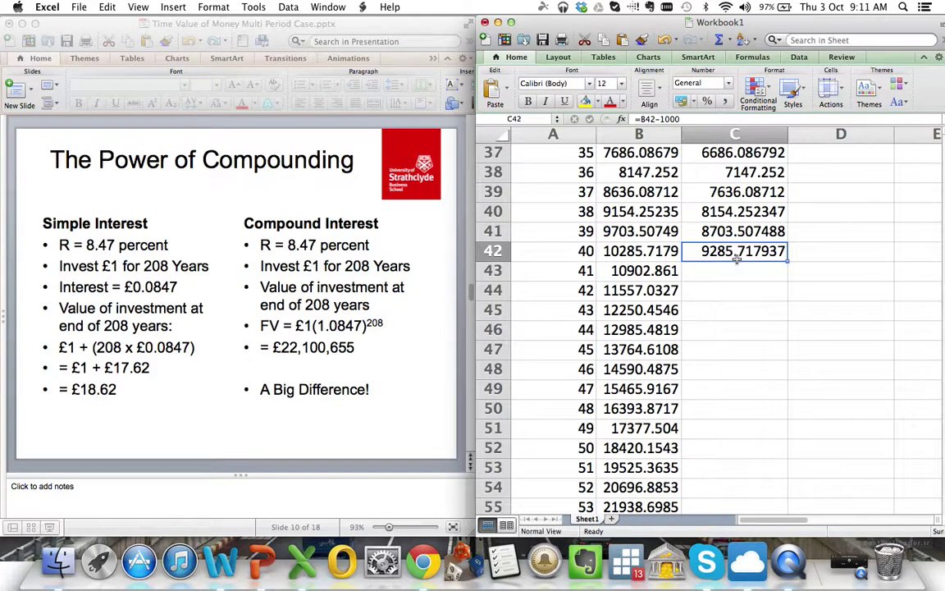
{"action": "scroll", "coordinate": [737, 259], "scroll_direction": "up", "scroll_amount": 15}
{"action": "left_click", "coordinate": [652, 172]}
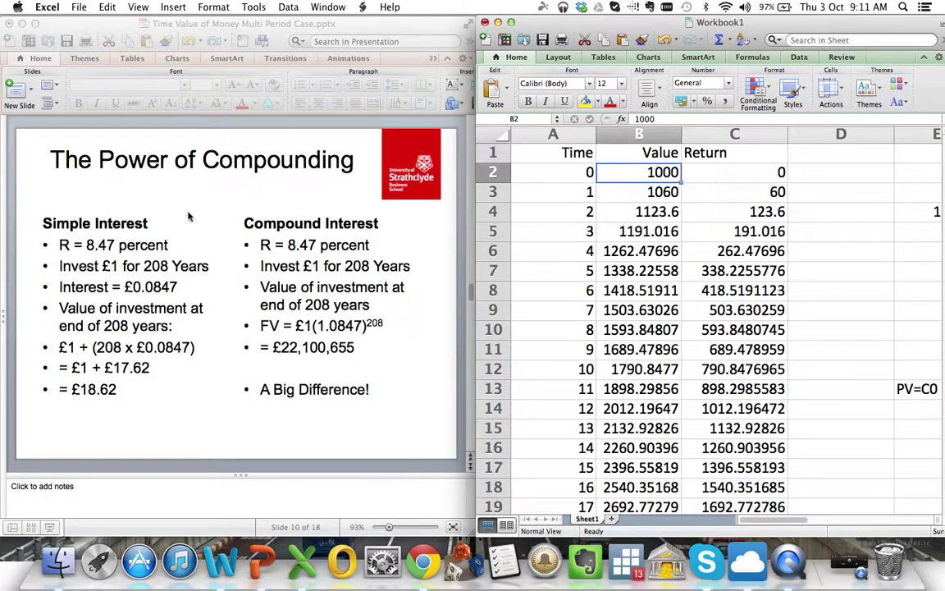
Step: Switch to PowerPoint, advance to the Present Value and Discounting slide, and compare its formula with the worked examples in columns G and H
{"action": "left_click", "coordinate": [418, 407]}
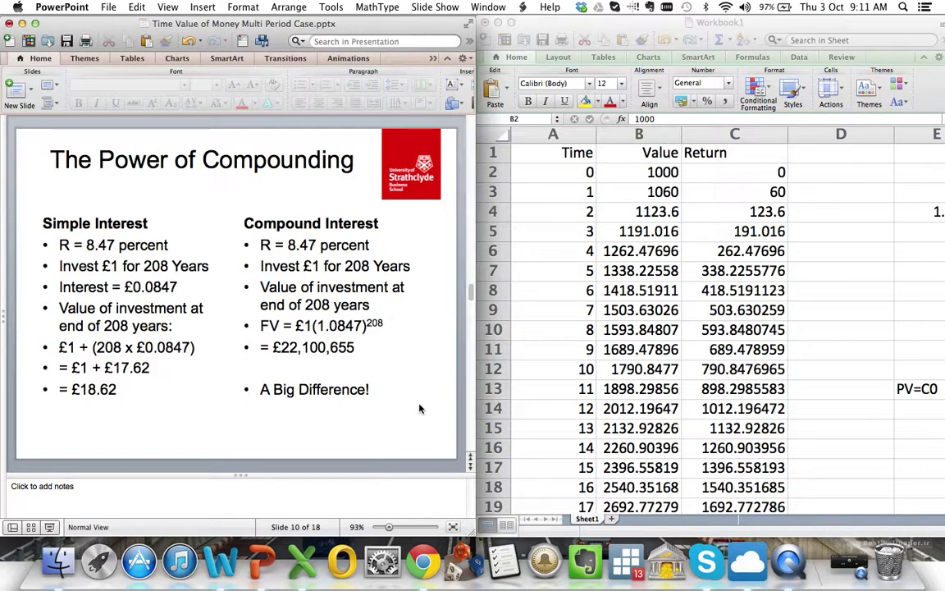
{"action": "key", "text": "Page_Down"}
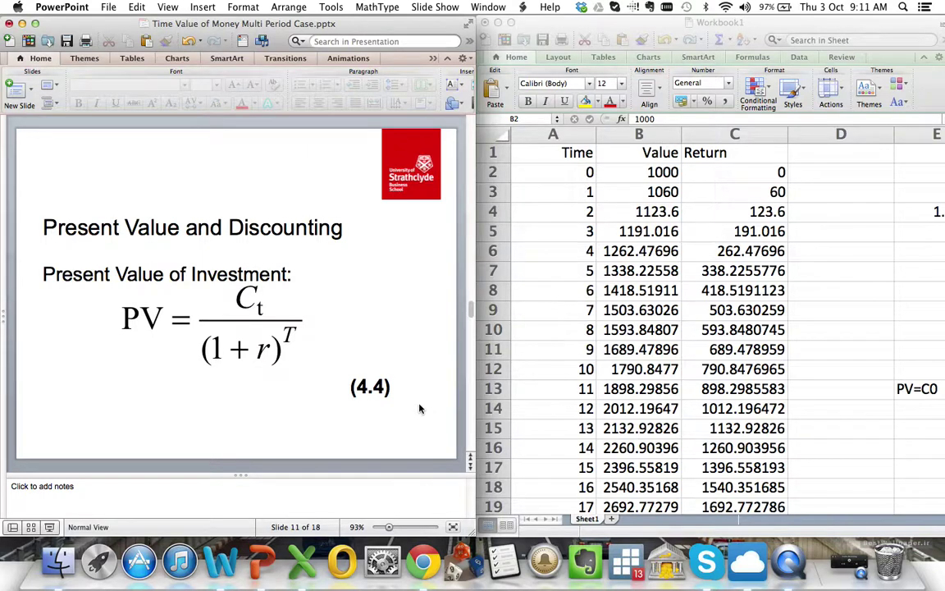
{"action": "scroll", "coordinate": [739, 408], "scroll_direction": "right", "scroll_amount": 6}
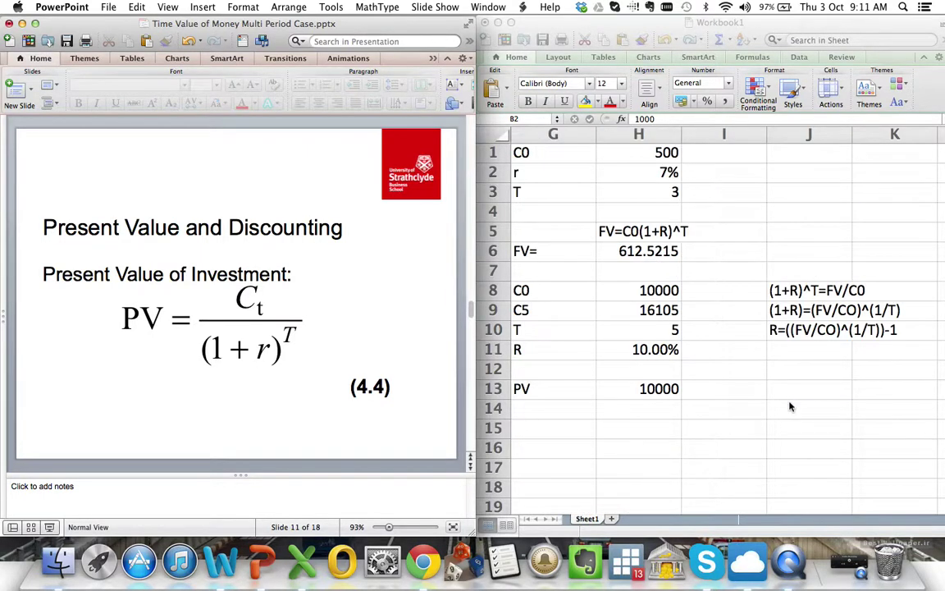
{"action": "scroll", "coordinate": [790, 406], "scroll_direction": "left", "scroll_amount": 2}
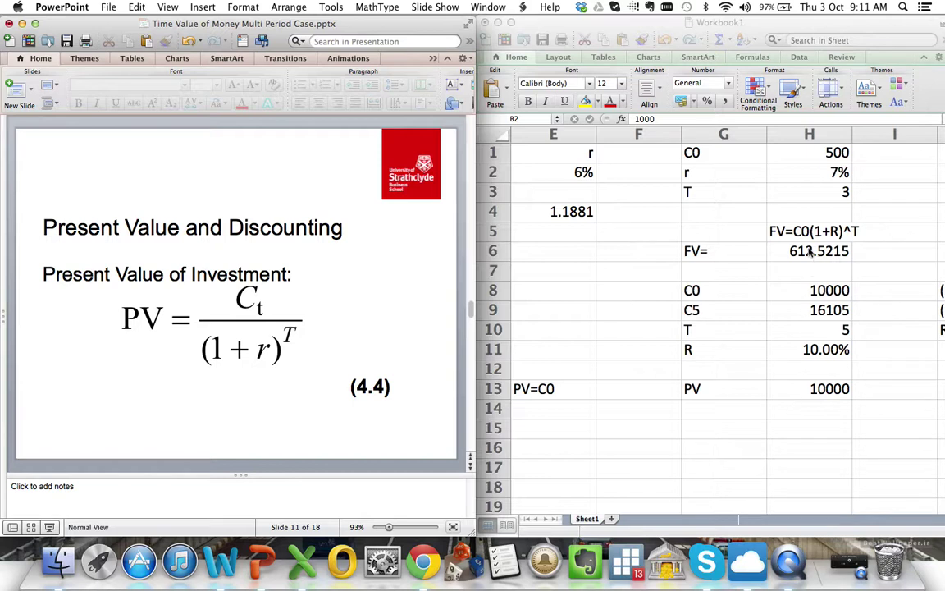
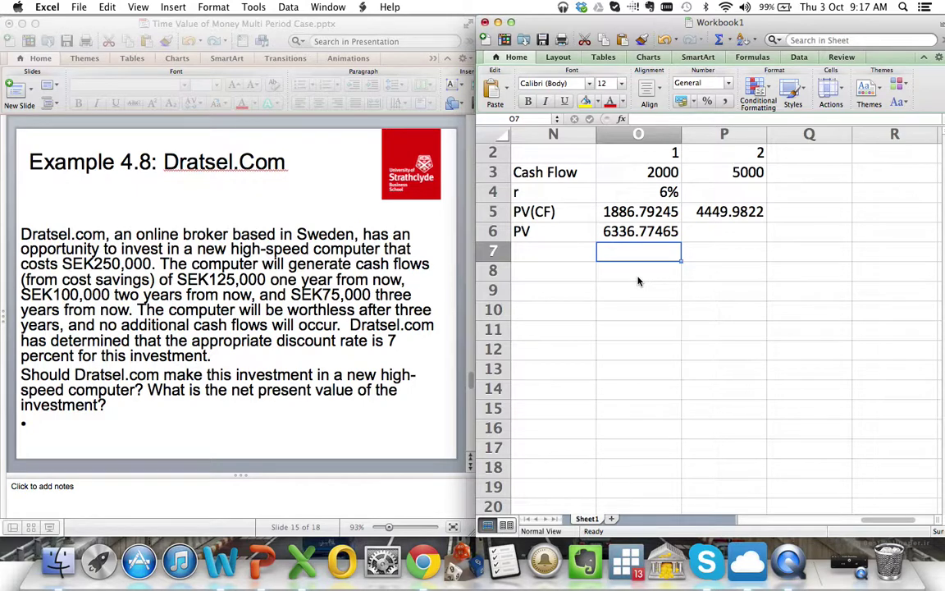
Step: Add a Time row with its label in N7 and the values 0, 1, 2 and 3 in O7 to R7
{"action": "type", "text": "0"}
{"action": "key", "text": "Tab"}
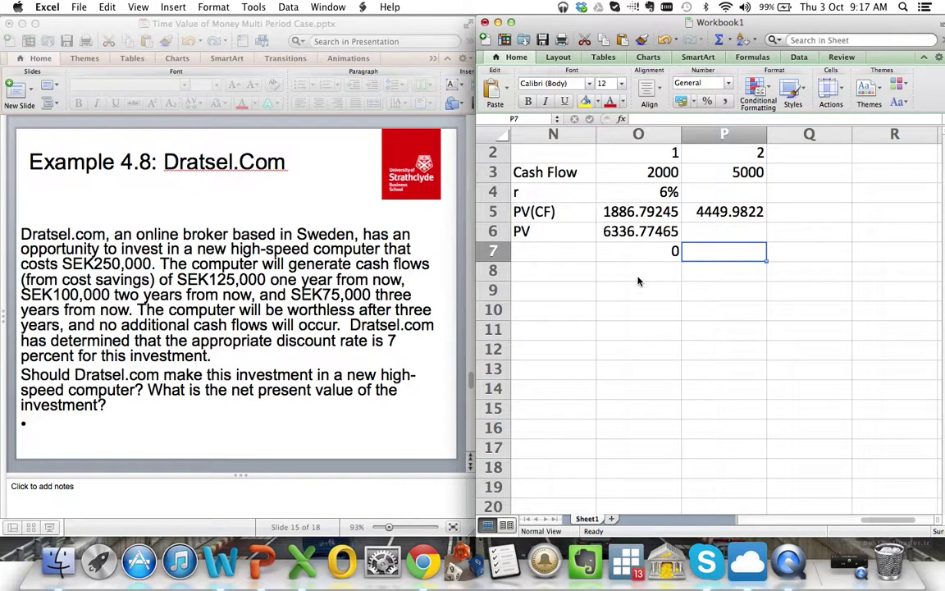
{"action": "key", "text": "Left"}
{"action": "key", "text": "Left"}
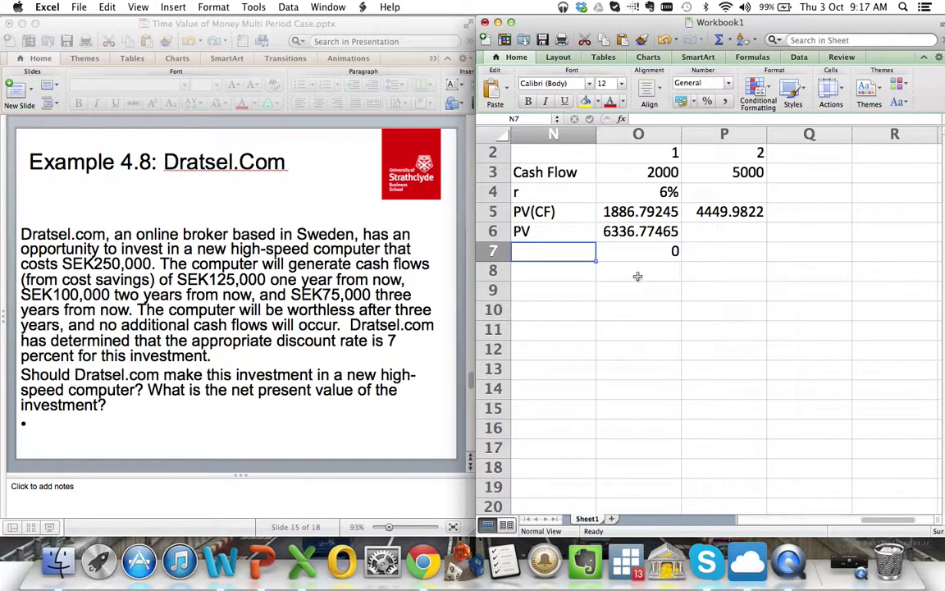
{"action": "type", "text": "Time"}
{"action": "key", "text": "Tab"}
{"action": "key", "text": "Tab"}
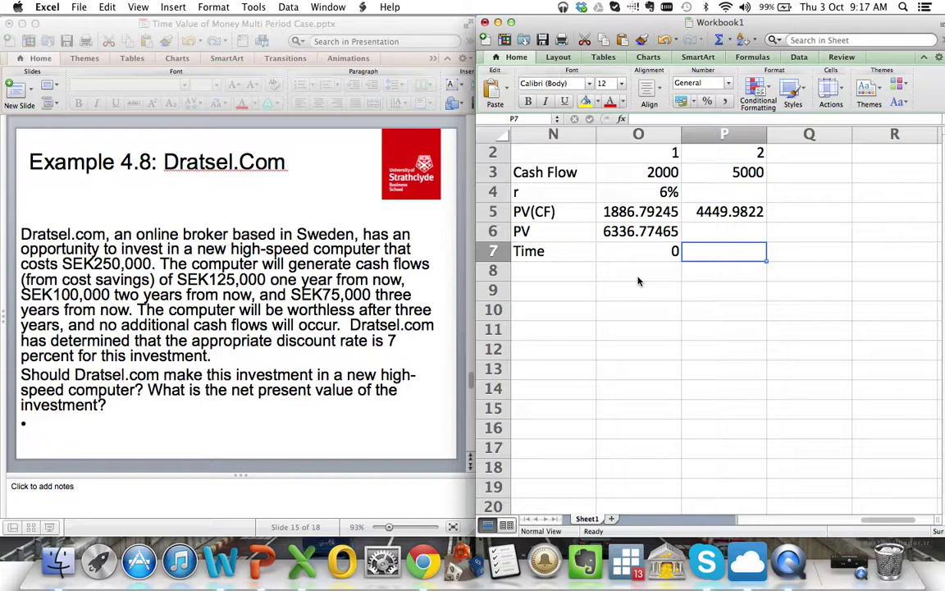
{"action": "type", "text": "1"}
{"action": "key", "text": "Tab"}
{"action": "type", "text": "2"}
{"action": "key", "text": "Tab"}
{"action": "type", "text": "3"}
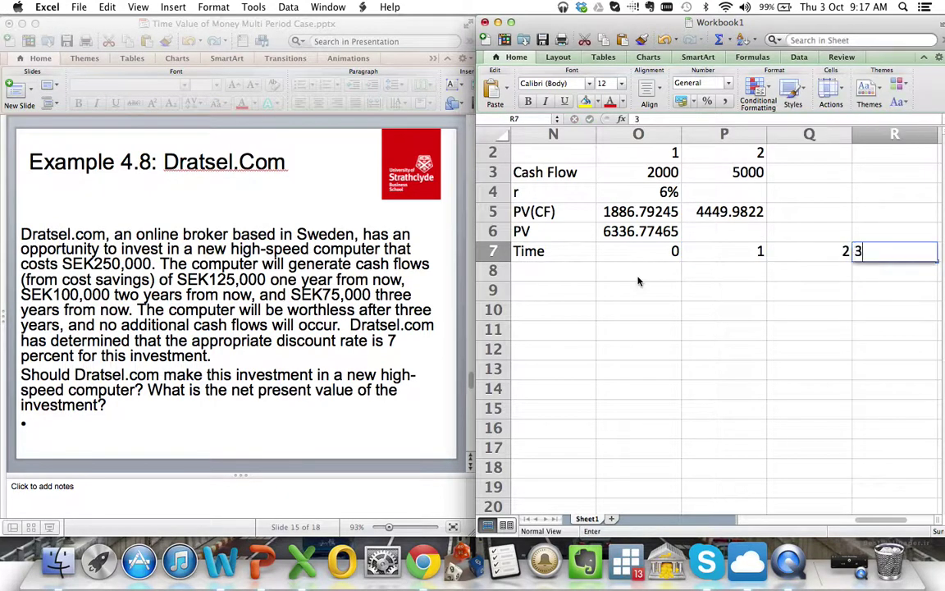
{"action": "key", "text": "Return"}
Step: Label N8 Cash Flow and enter the computer's initial cost of -250000 at time 0 in O8
{"action": "key", "text": "Down"}
{"action": "key", "text": "Left"}
{"action": "key", "text": "Left"}
{"action": "key", "text": "Left"}
{"action": "key", "text": "Left"}
{"action": "key", "text": "Up"}
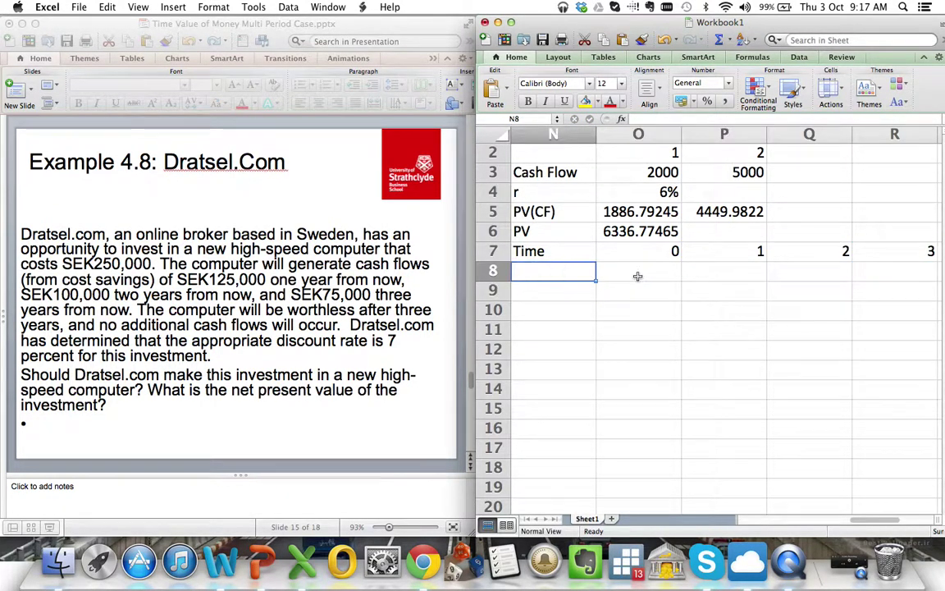
{"action": "type", "text": "Cash Flow"}
{"action": "key", "text": "Tab"}
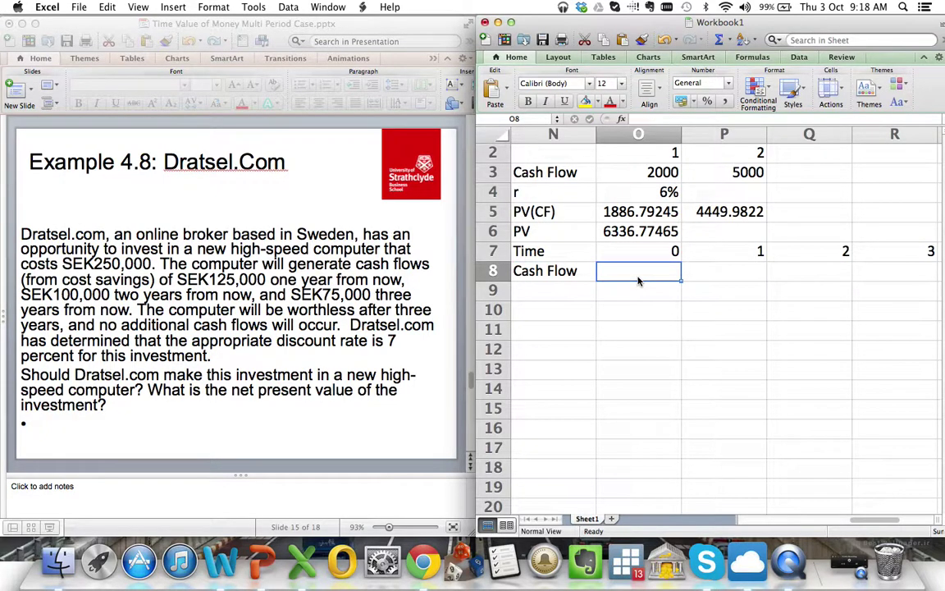
{"action": "type", "text": "-250000"}
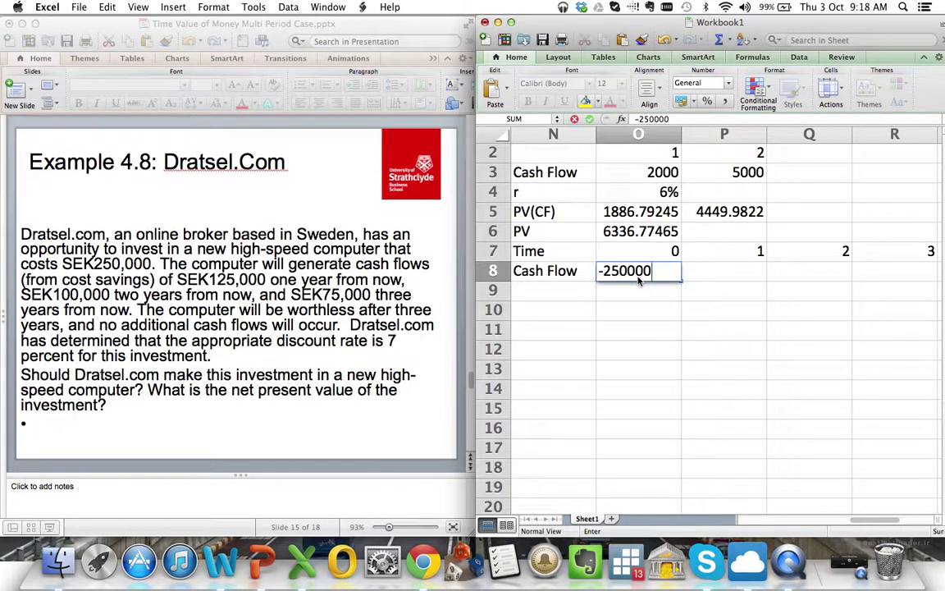
{"action": "key", "text": "Return"}
Step: Enter the Dratsel.com cash flows 125000, 100000 and 75000 for times 1 to 3 in P8 to R8
{"action": "key", "text": "Up"}
{"action": "key", "text": "Right"}
{"action": "type", "text": "125000"}
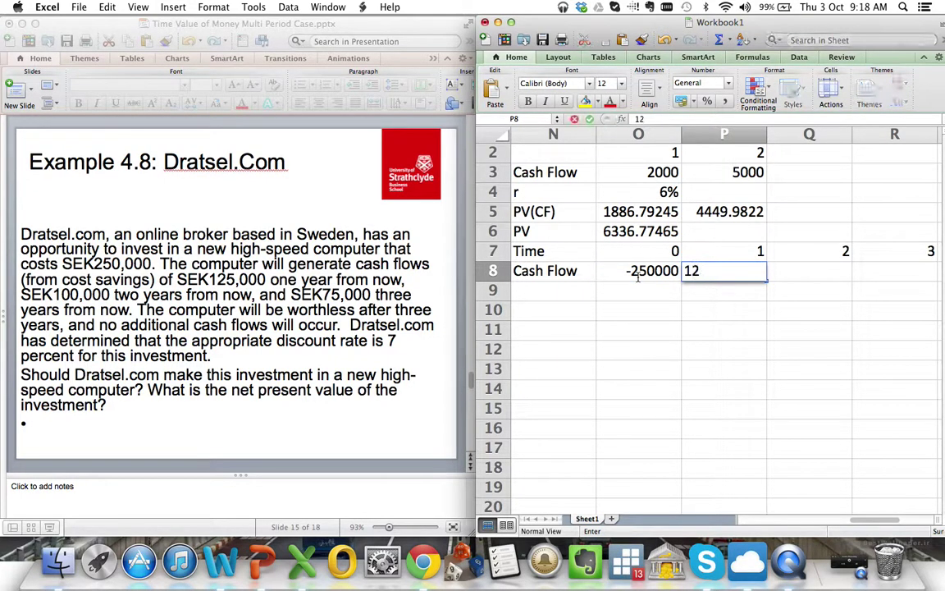
{"action": "key", "text": "Return"}
{"action": "key", "text": "Up"}
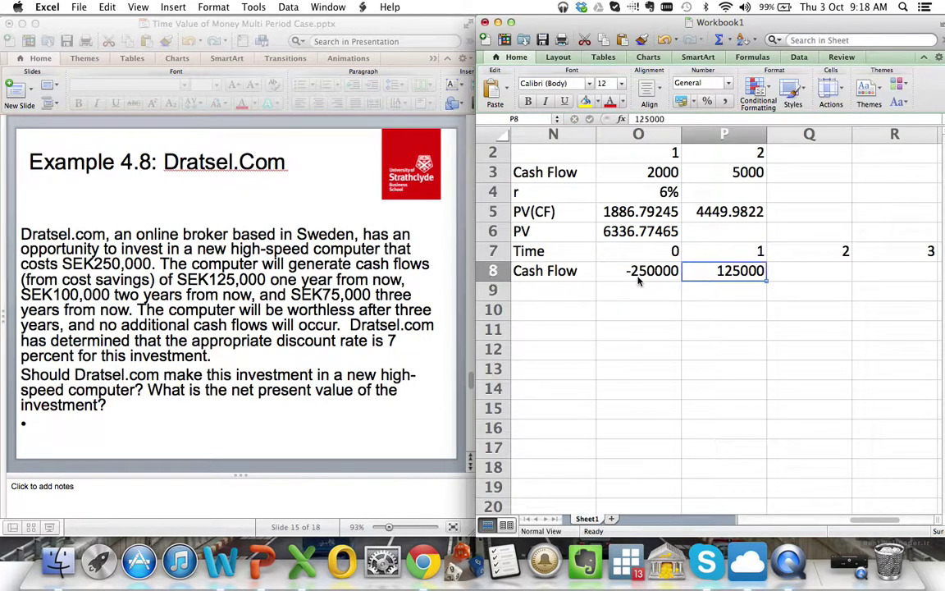
{"action": "key", "text": "Right"}
{"action": "type", "text": "100000"}
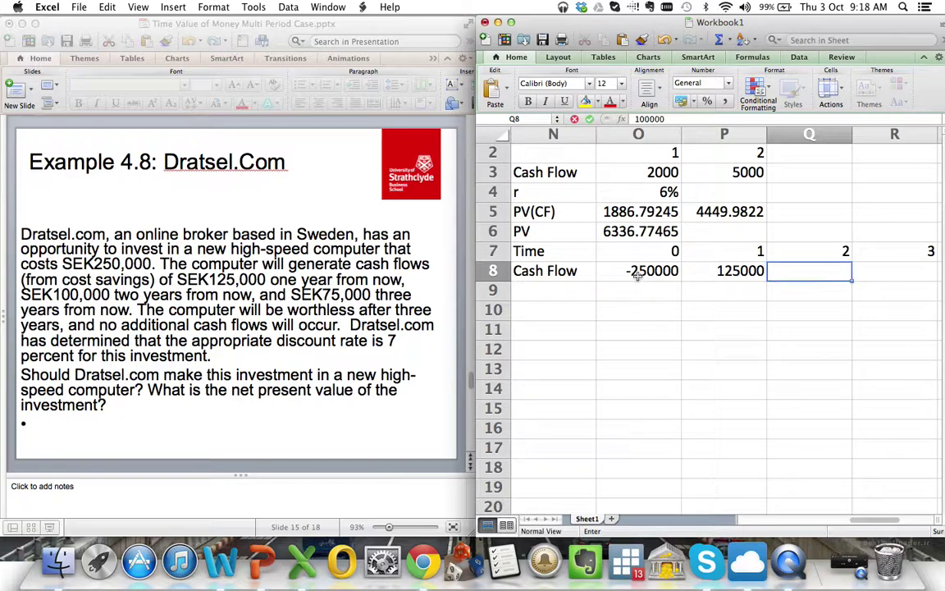
{"action": "key", "text": "Tab"}
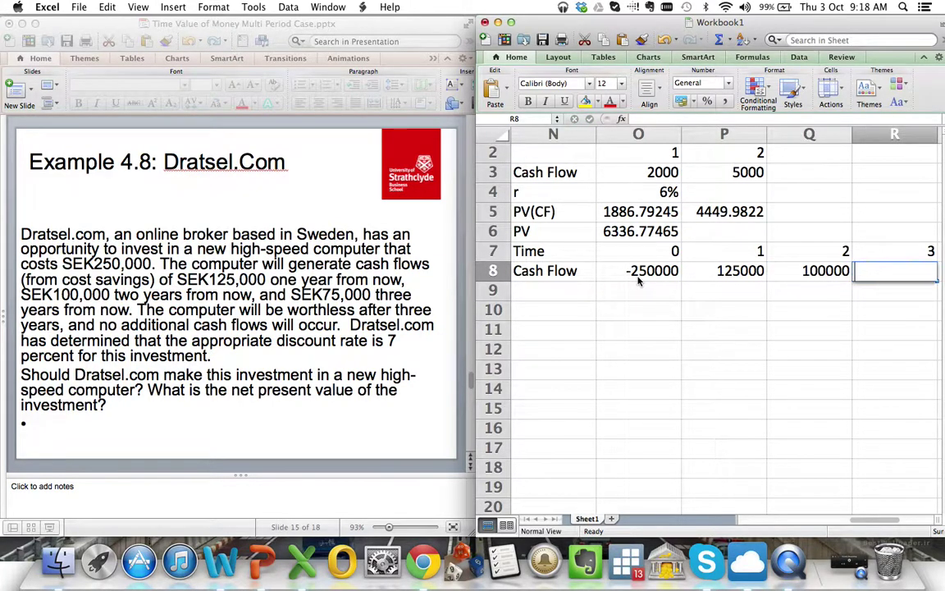
{"action": "type", "text": "75000"}
{"action": "key", "text": "Return"}
Step: Label N9 r with a discount rate of 7% in O9, and label N10 PV(CF)
{"action": "key", "text": "Left"}
{"action": "key", "text": "Left"}
{"action": "key", "text": "Left"}
{"action": "key", "text": "Left"}
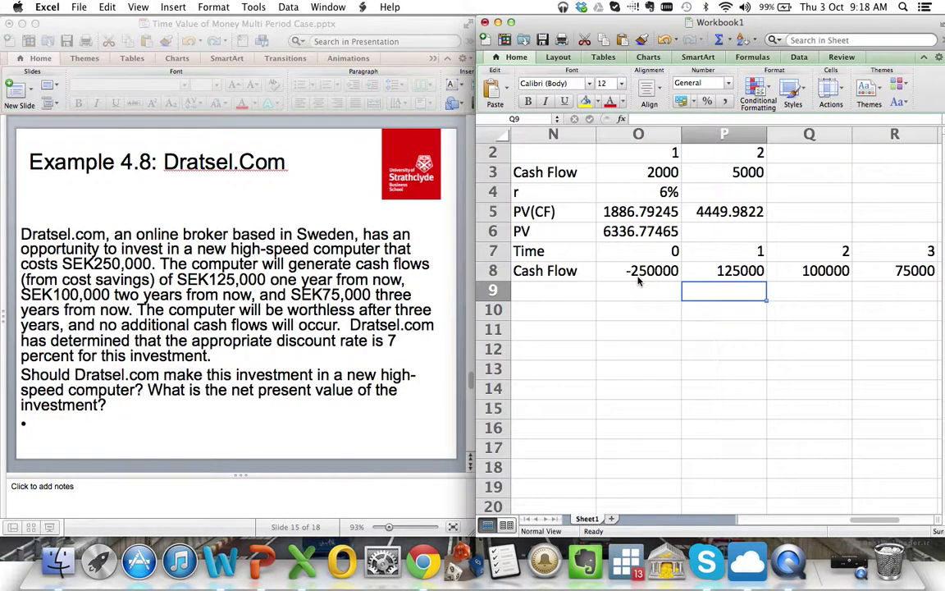
{"action": "type", "text": "r"}
{"action": "key", "text": "Tab"}
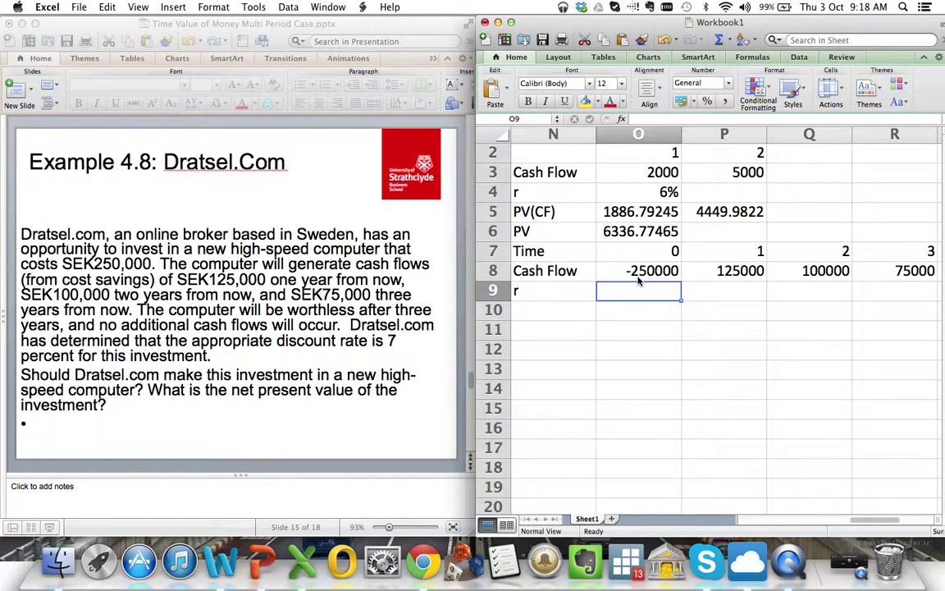
{"action": "type", "text": "7"}
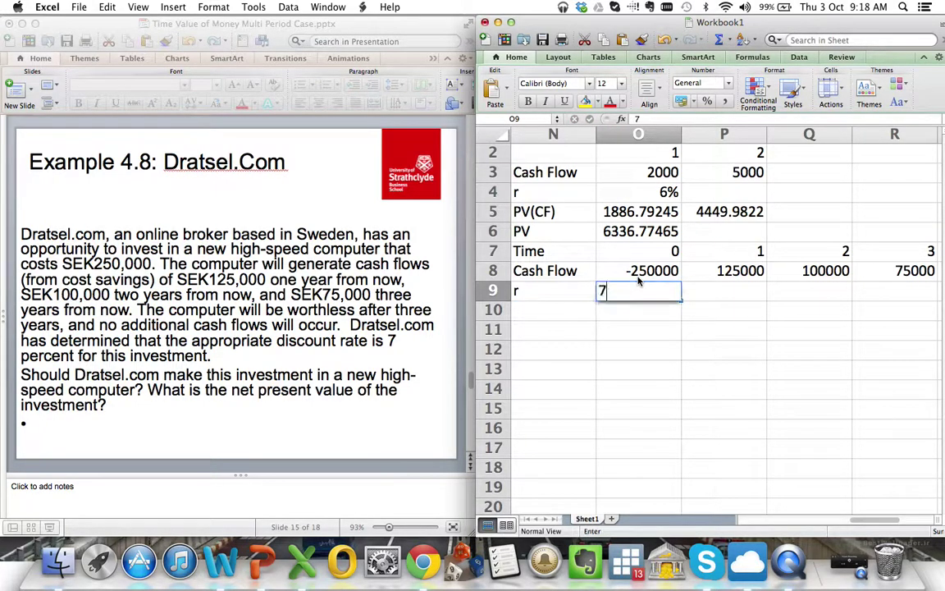
{"action": "type", "text": "%"}
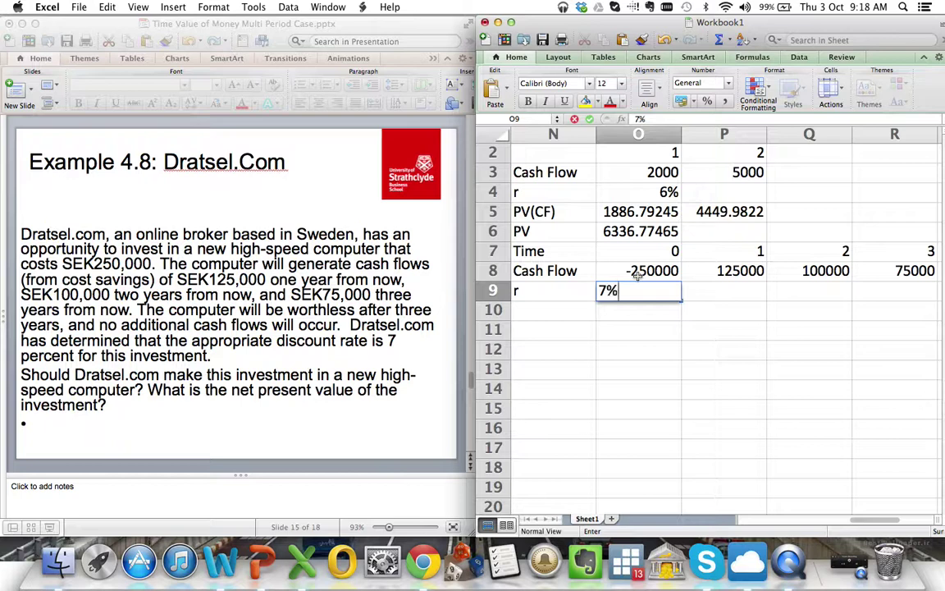
{"action": "key", "text": "Return"}
{"action": "type", "text": "PV"}
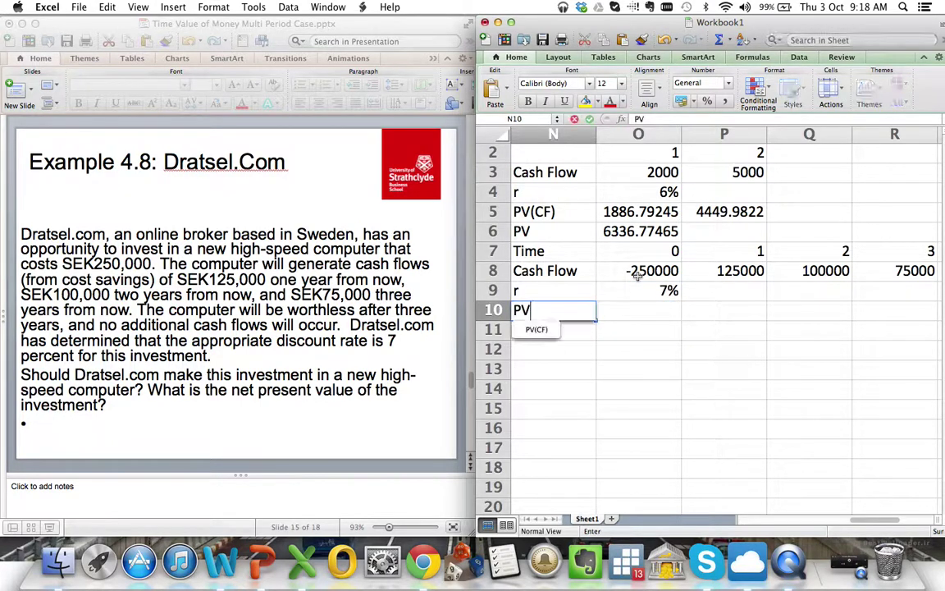
{"action": "type", "text": "(CF)"}
{"action": "key", "text": "Tab"}
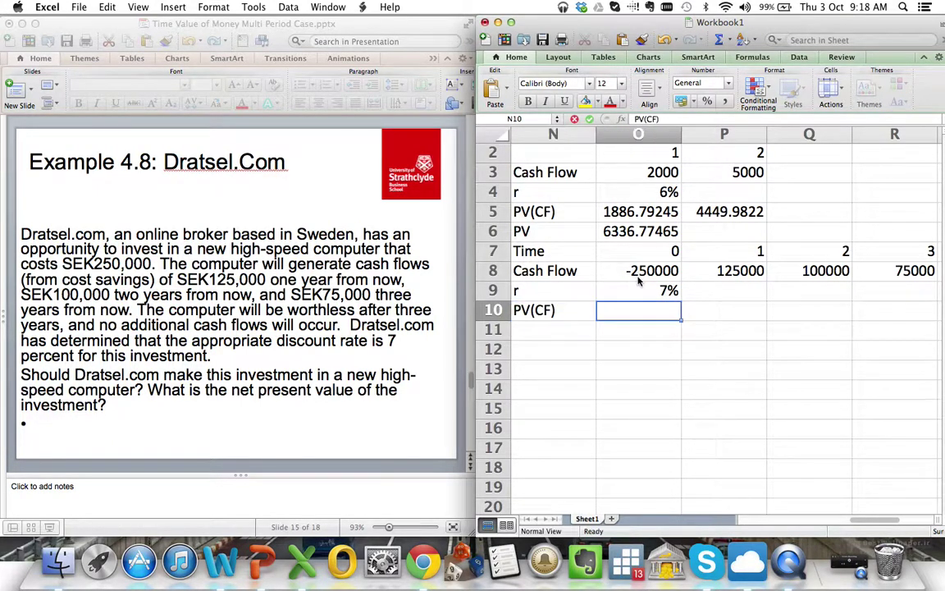
Step: Enter the formula =O8/(1+$O$9)^O7 in O10 and fill it across to time 3 in R10
{"action": "type", "text": "="}
{"action": "left_click", "coordinate": [638, 277]}
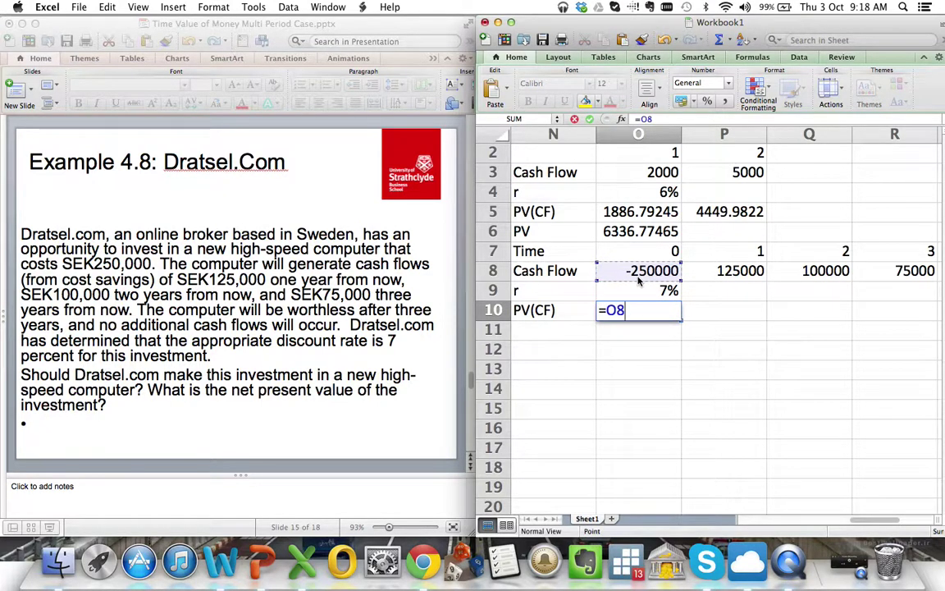
{"action": "type", "text": "/(1+"}
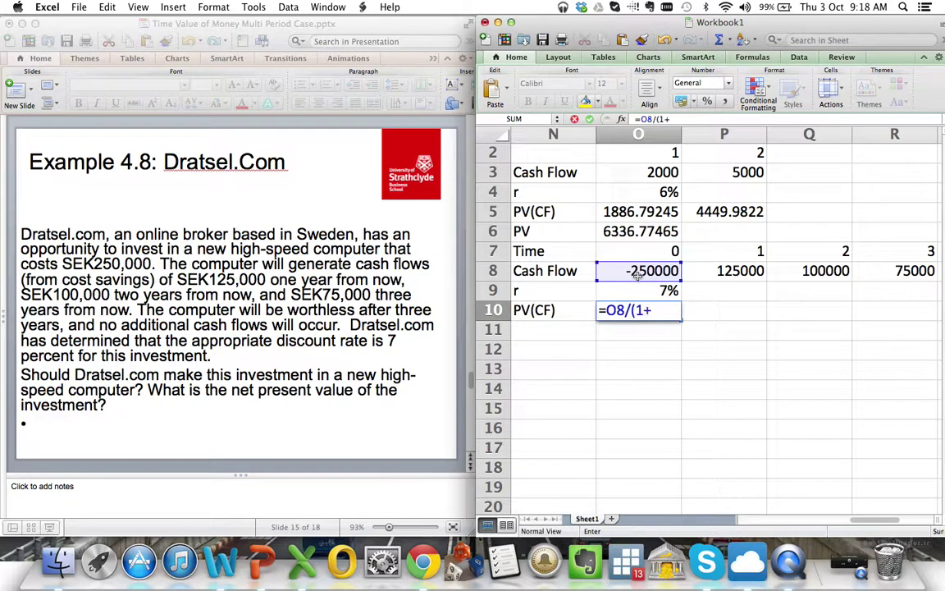
{"action": "key", "text": "Up"}
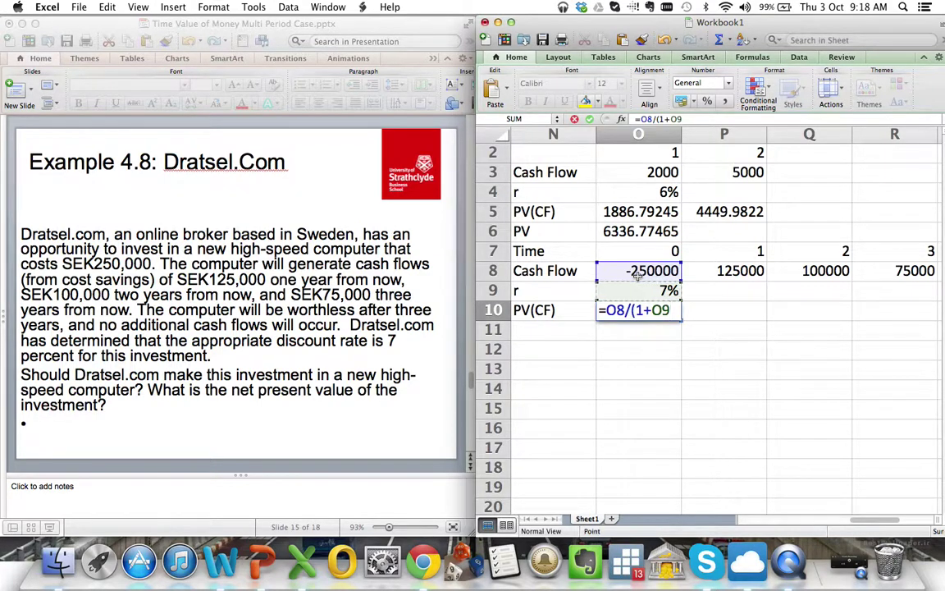
{"action": "key", "text": "super+t"}
{"action": "type", "text": ")"}
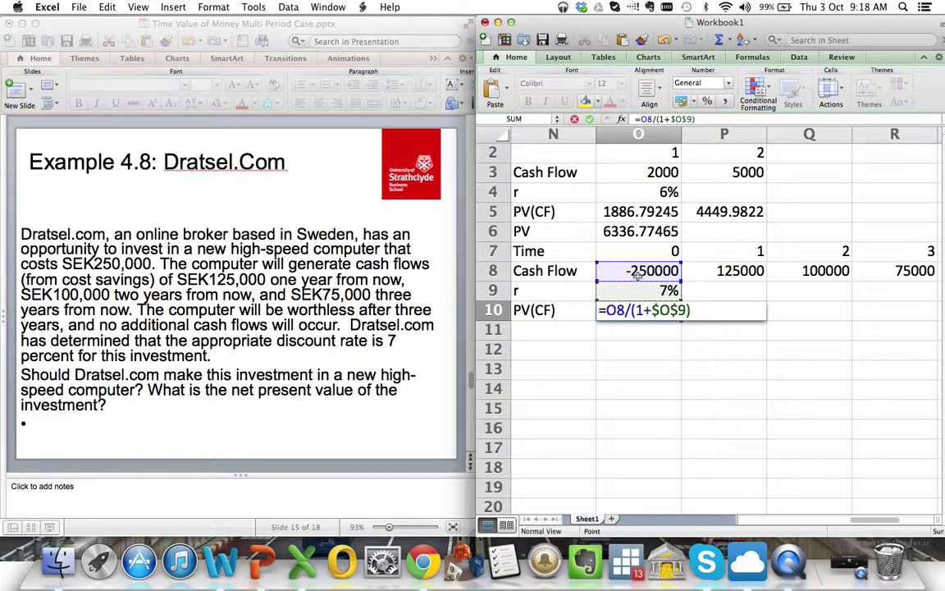
{"action": "type", "text": "^"}
{"action": "key", "text": "Up"}
{"action": "key", "text": "Up"}
{"action": "key", "text": "Up"}
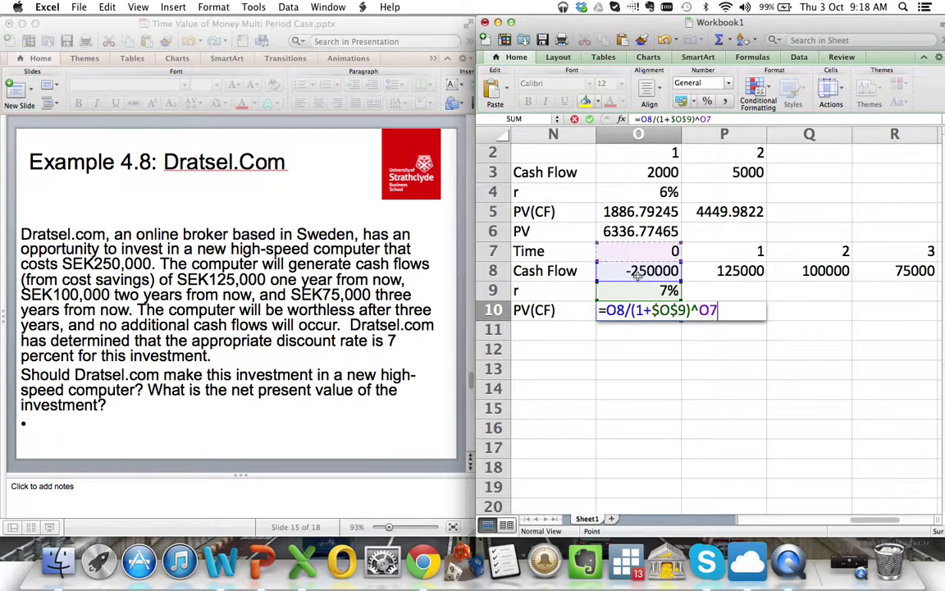
{"action": "key", "text": "Return"}
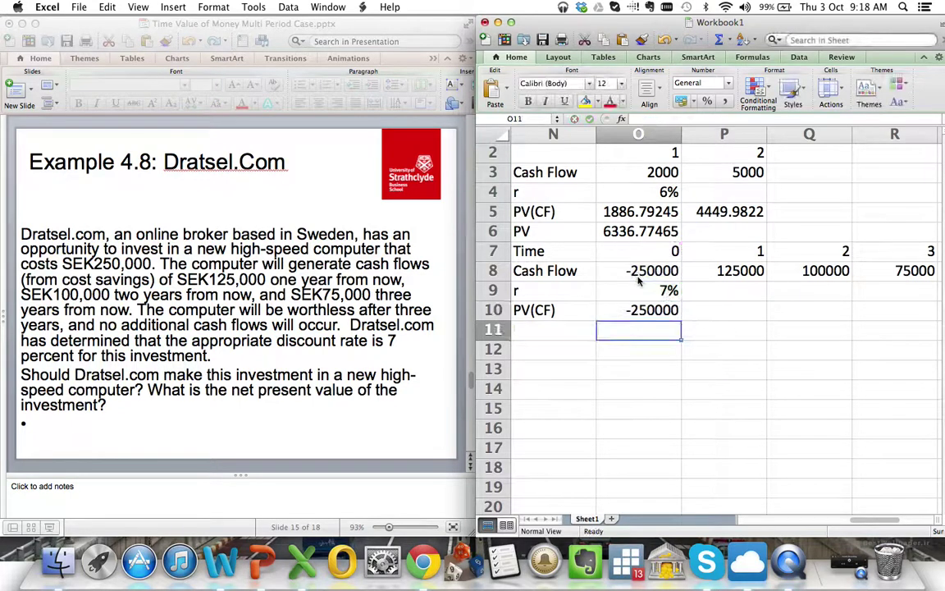
{"action": "left_click", "coordinate": [651, 317]}
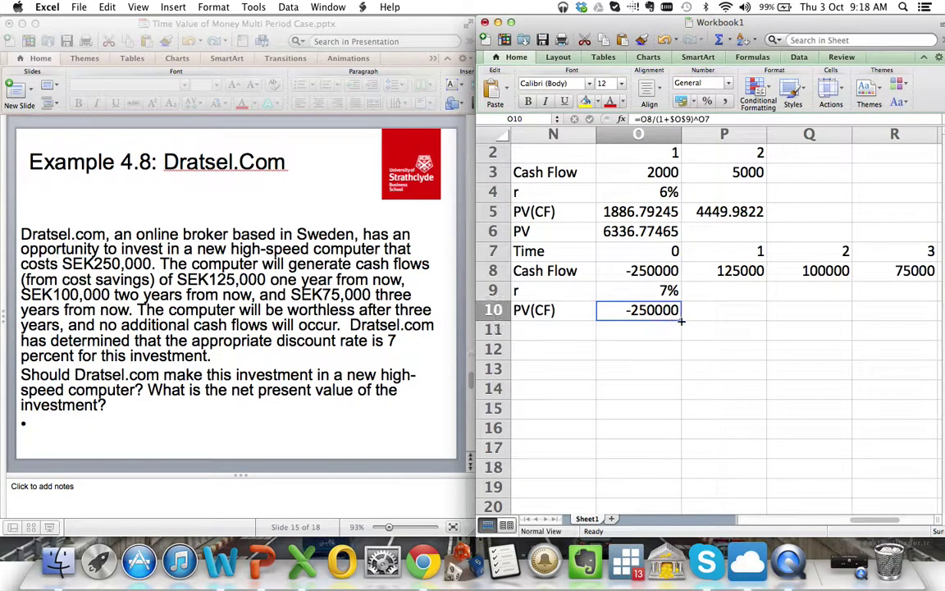
{"action": "left_click_drag", "start_coordinate": [681, 321], "coordinate": [910, 317]}
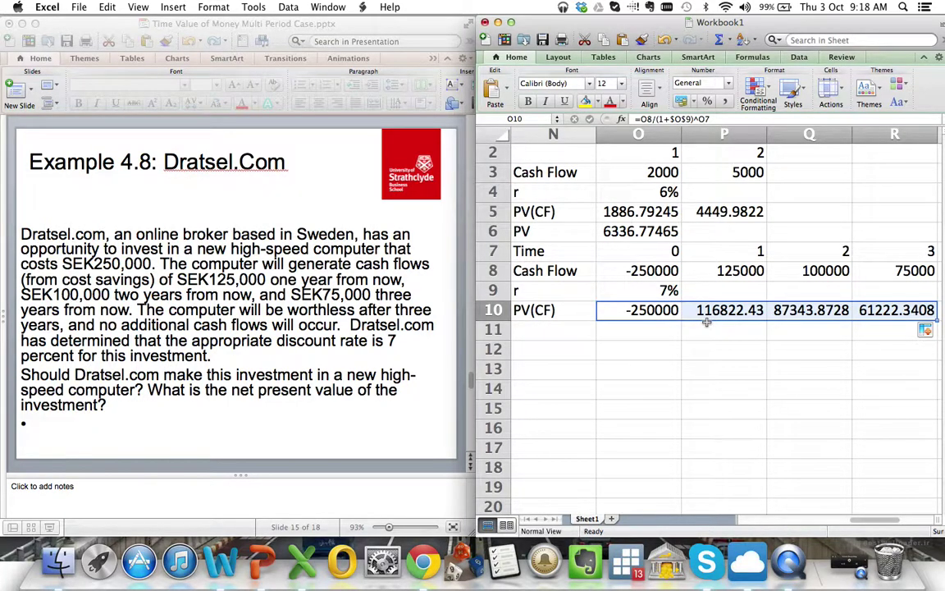
Step: Label N11 NPV and enter the formula =SUM(O10:R10) in O11
{"action": "left_click", "coordinate": [553, 330]}
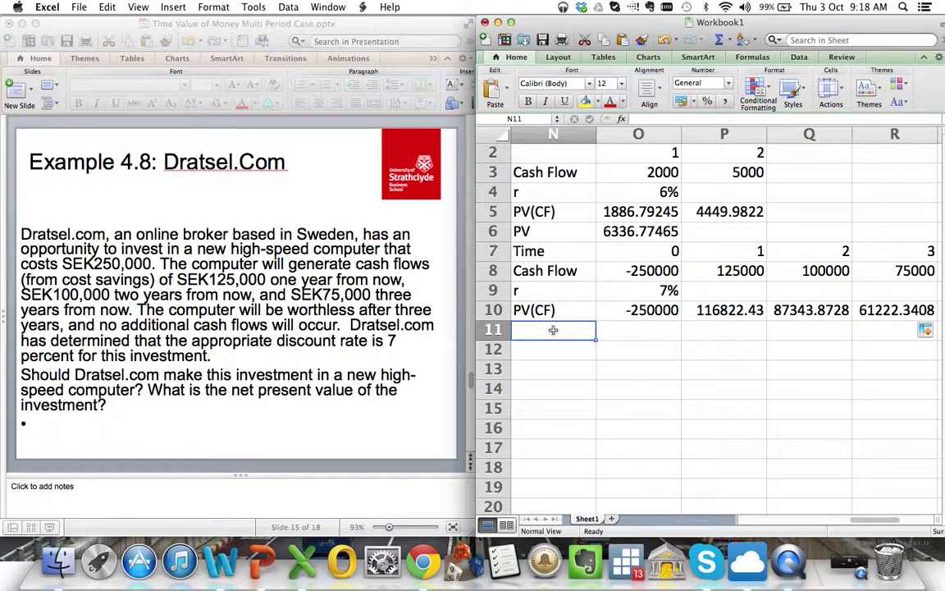
{"action": "type", "text": "NPV"}
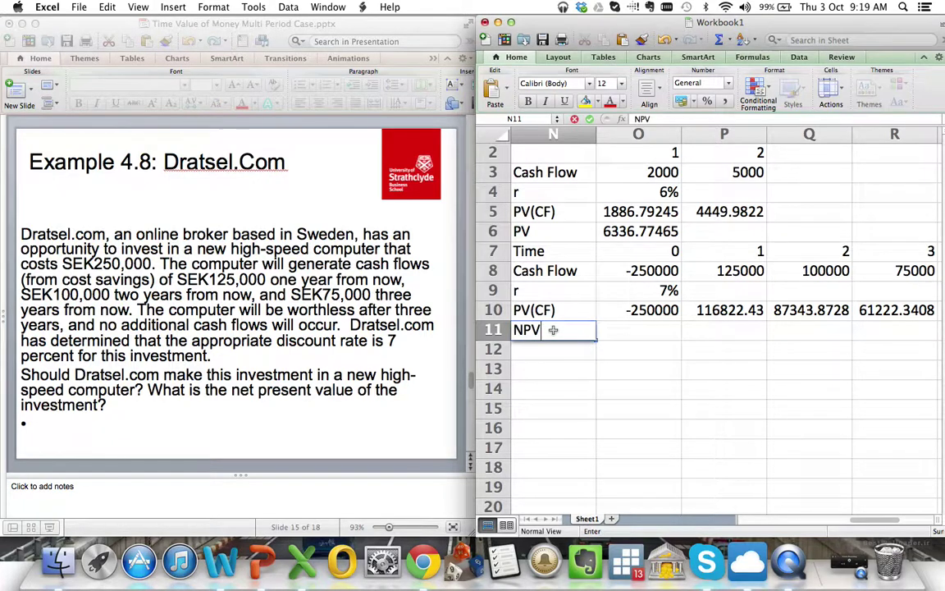
{"action": "key", "text": "Tab"}
{"action": "type", "text": "=sm"}
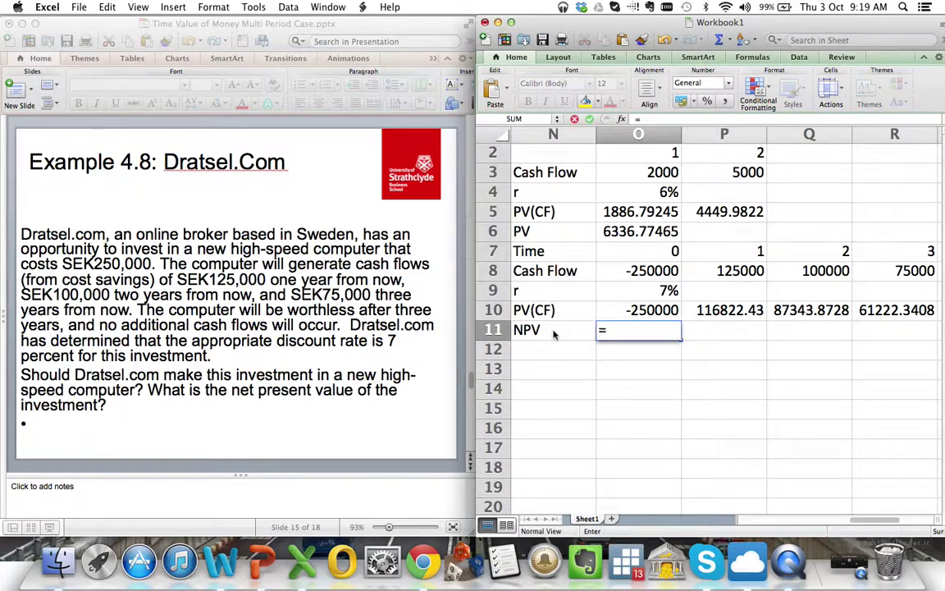
{"action": "key", "text": "BackSpace"}
{"action": "key", "text": "BackSpace"}
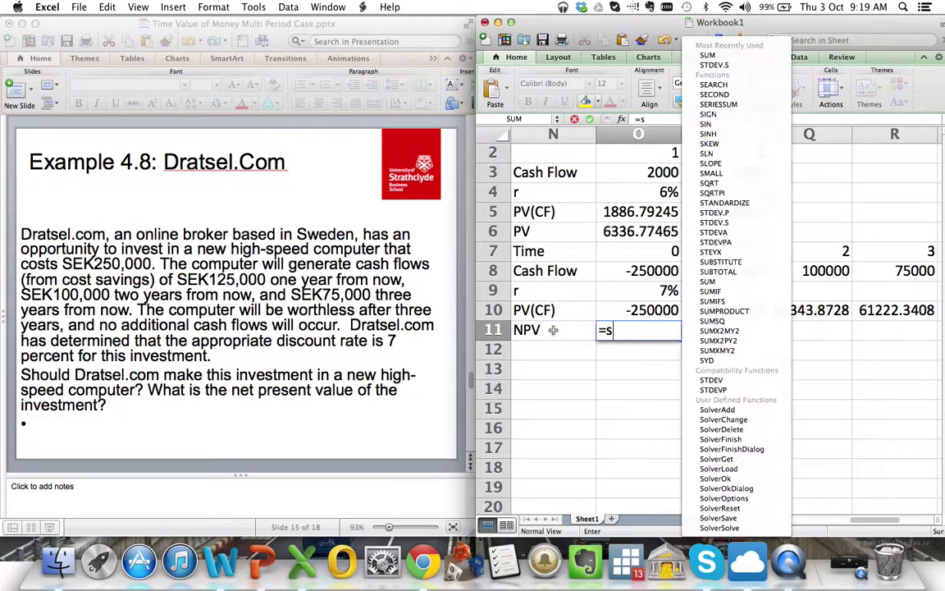
{"action": "type", "text": "um("}
{"action": "key", "text": "Up"}
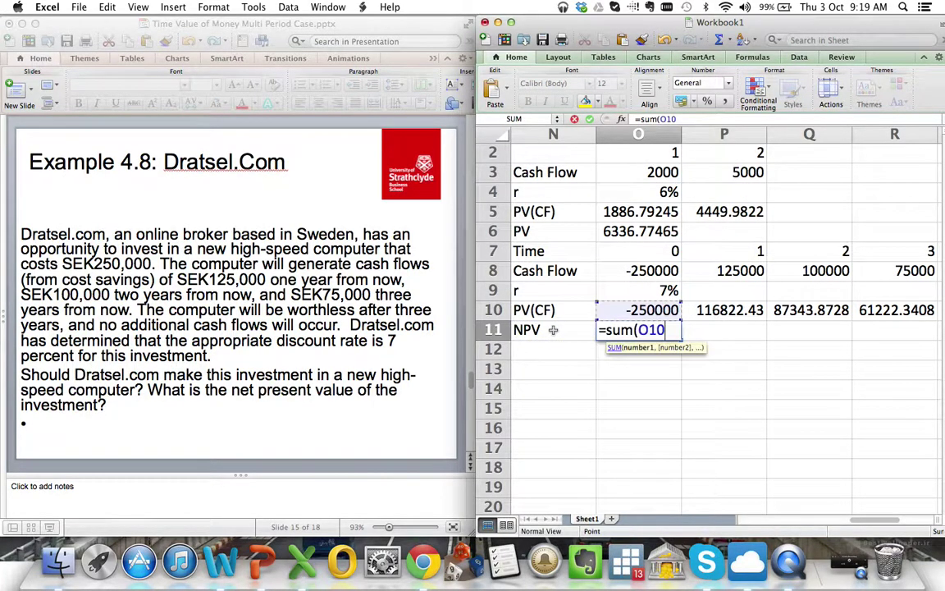
{"action": "key", "text": "shift+Right"}
{"action": "key", "text": "shift+Right"}
{"action": "key", "text": "shift+Right"}
{"action": "type", "text": ")"}
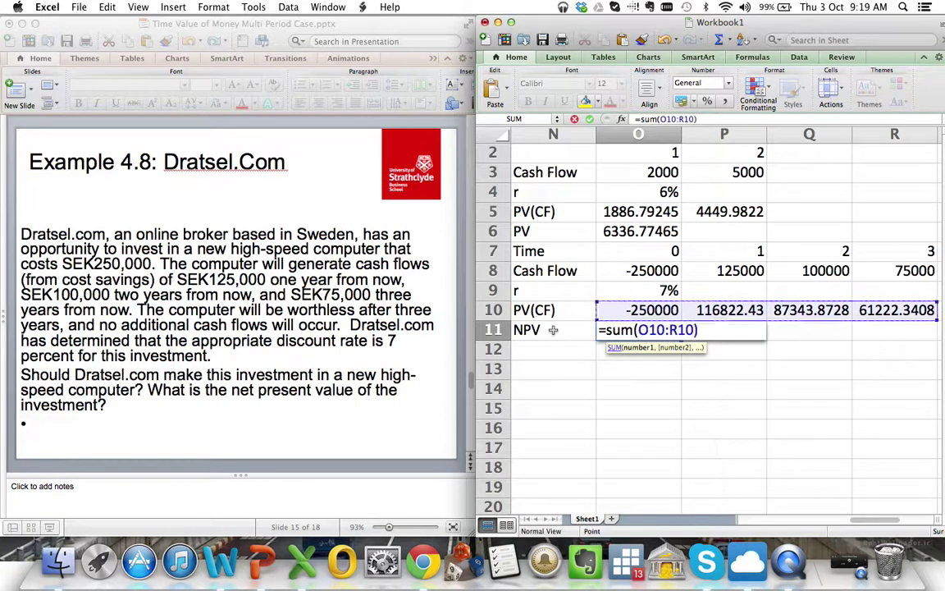
{"action": "key", "text": "Return"}
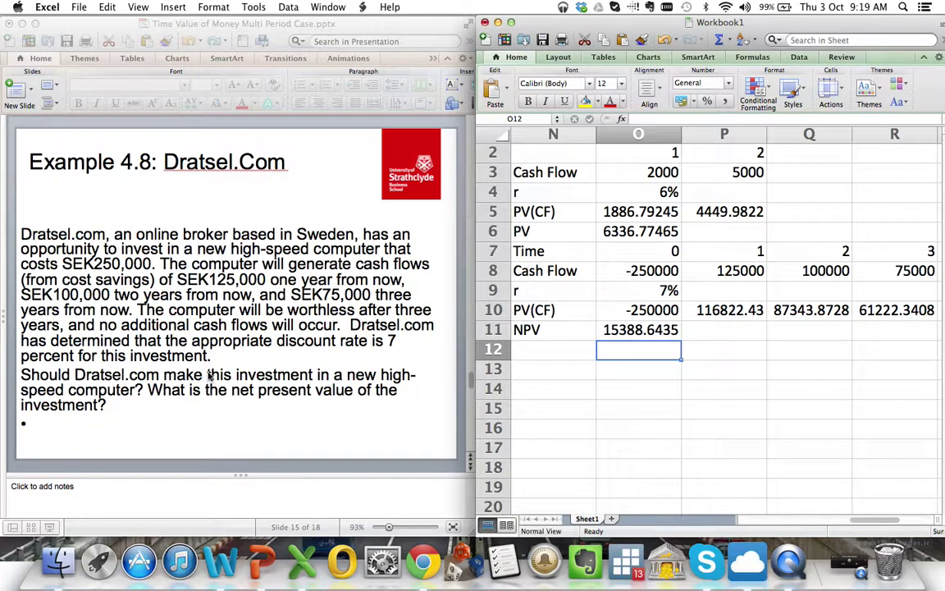
Step: Switch to PowerPoint, advance to the Dratsel.Com solution table, and compare it in Excel with the present values in P10 to R10 and the NPV in O11
{"action": "left_click", "coordinate": [191, 340]}
{"action": "scroll", "coordinate": [440, 417], "scroll_direction": "down", "scroll_amount": 1}
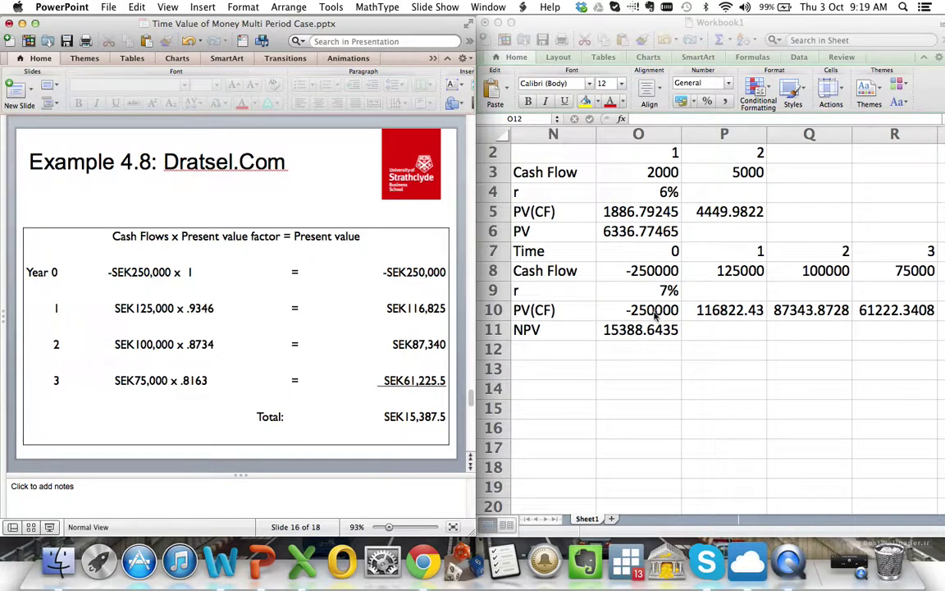
{"action": "left_click", "coordinate": [731, 312]}
{"action": "left_click", "coordinate": [732, 315]}
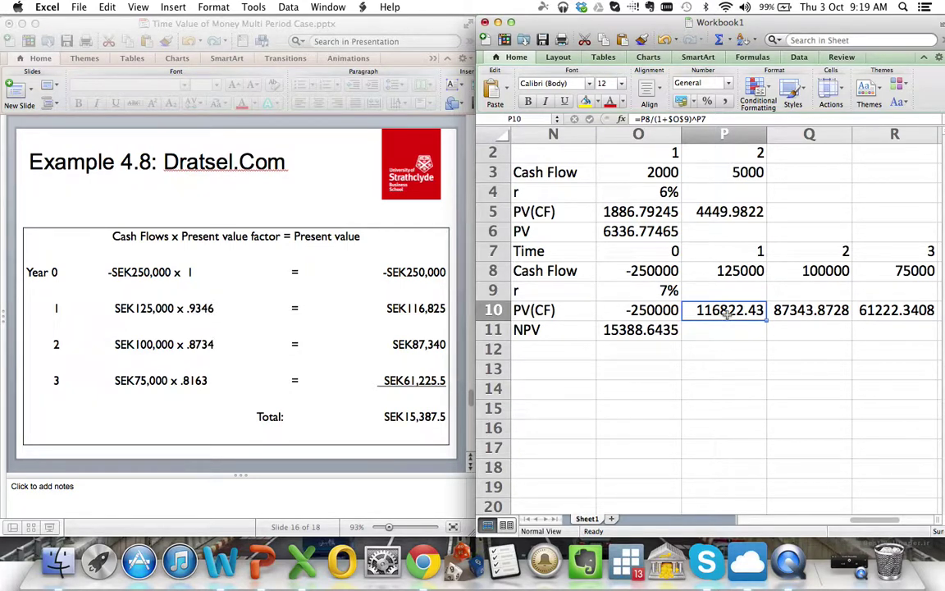
{"action": "left_click", "coordinate": [811, 313]}
{"action": "left_click", "coordinate": [895, 310]}
{"action": "left_click", "coordinate": [808, 310]}
{"action": "left_click", "coordinate": [723, 310]}
{"action": "left_click", "coordinate": [648, 332]}
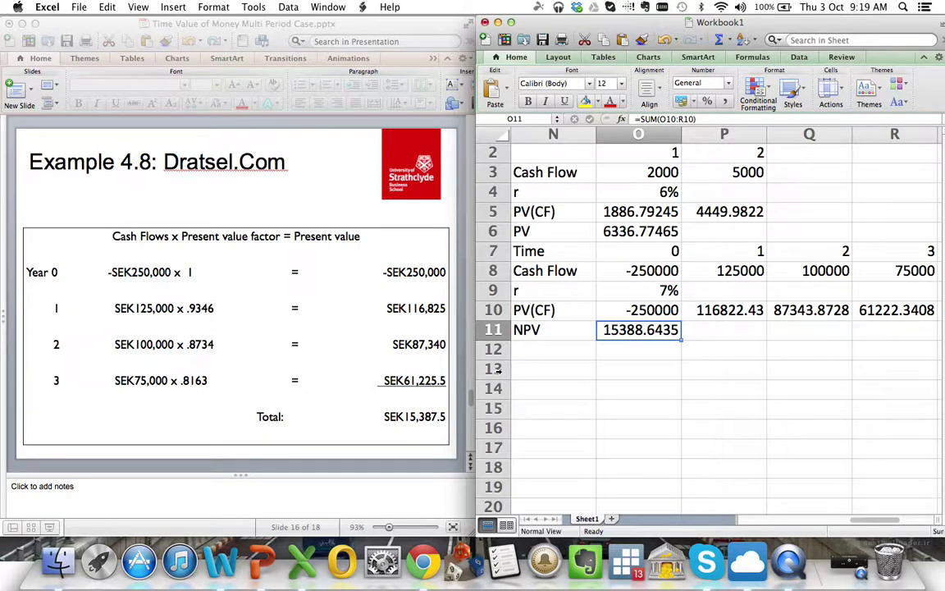
Step: Switch to PowerPoint, advance to the Net Present Value algebraic formula slide, and open its equation in MathType and close it to refresh the slide equation
{"action": "left_click", "coordinate": [453, 434]}
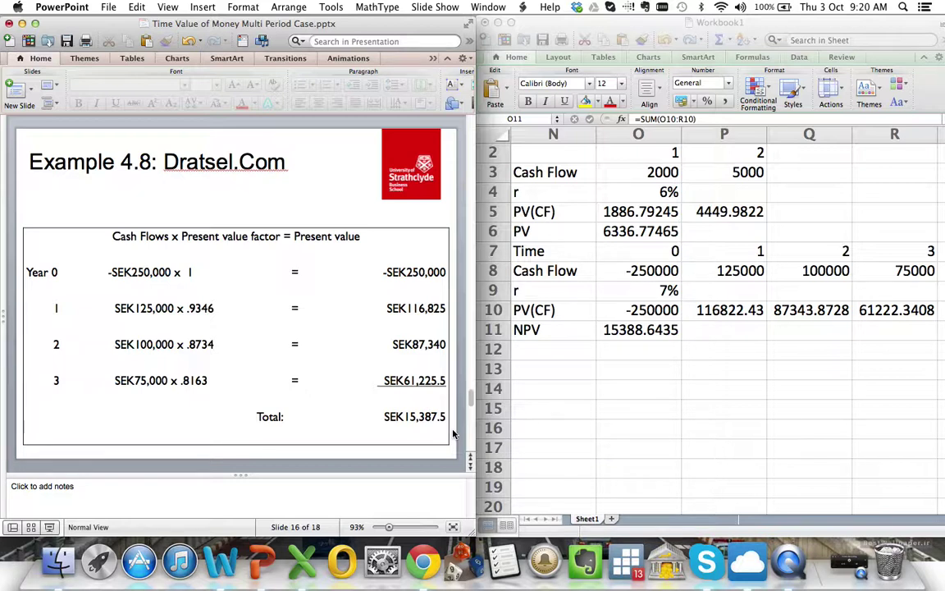
{"action": "scroll", "coordinate": [453, 434], "scroll_direction": "down", "scroll_amount": 3}
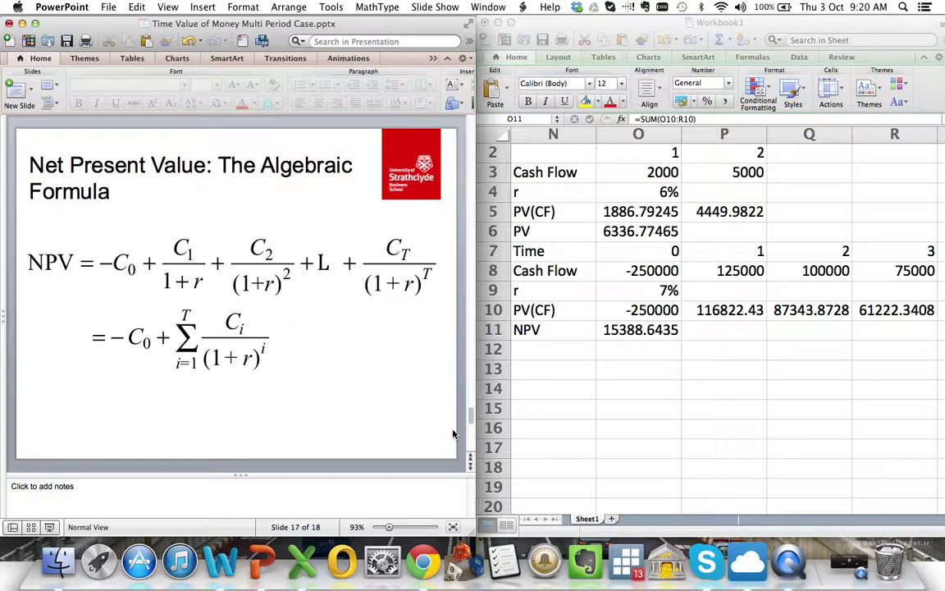
{"action": "left_click", "coordinate": [338, 273]}
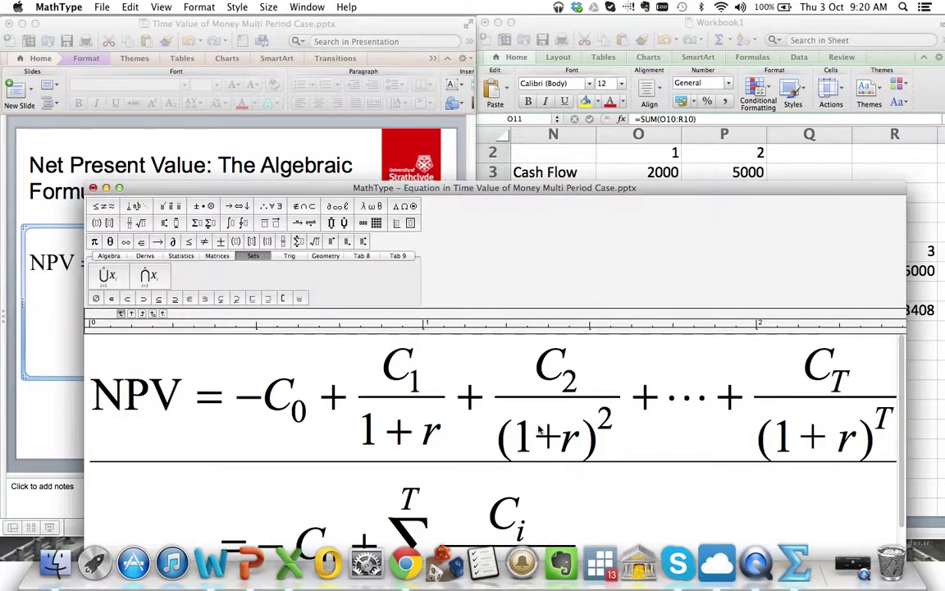
{"action": "left_click", "coordinate": [687, 417]}
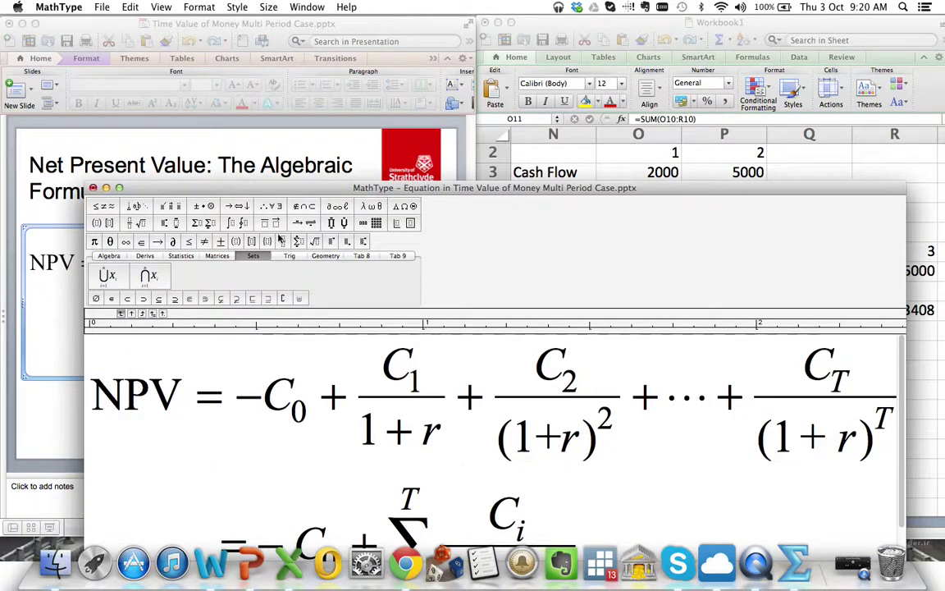
{"action": "left_click", "coordinate": [93, 188]}
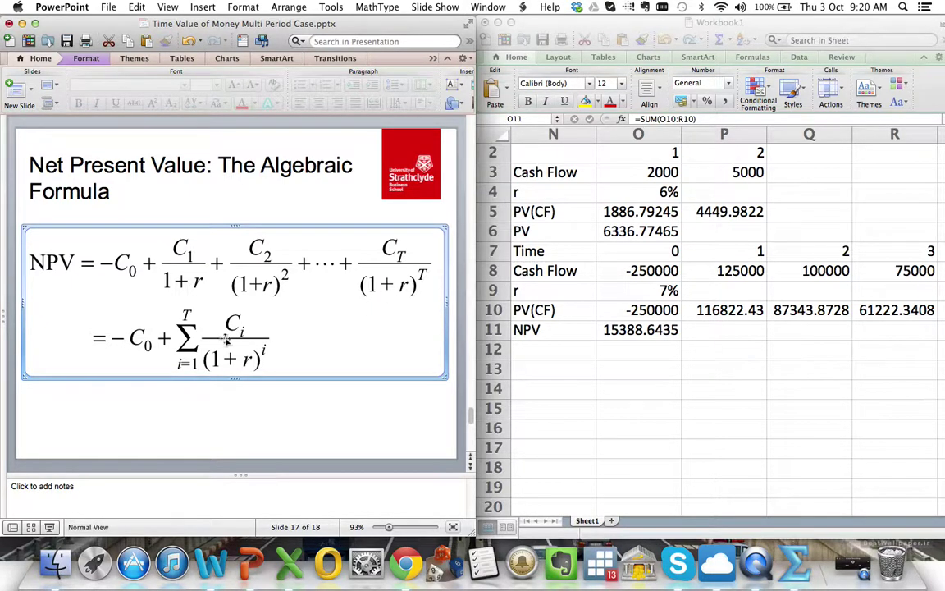
{"action": "left_click", "coordinate": [285, 410]}
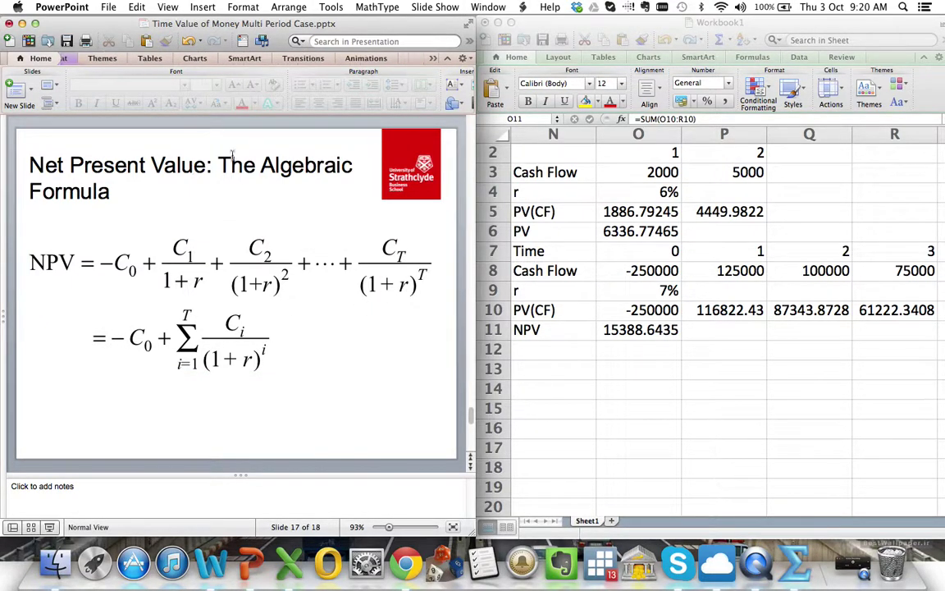